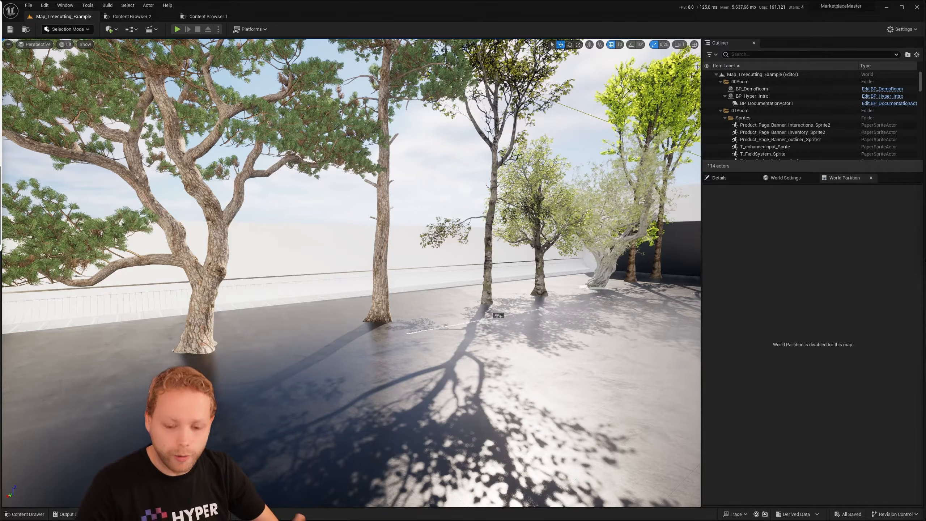
- Look over the row of example choppable trees in the level
{"action": "mouse_move", "coordinate": [613, 280]}
{"action": "right_mouse_down"}
{"action": "mouse_move", "coordinate": [606, 287]}
{"action": "mouse_move", "coordinate": [662, 280]}
{"action": "mouse_move", "coordinate": [584, 270]}
{"action": "mouse_move", "coordinate": [613, 272]}
{"action": "right_mouse_up"}
{"action": "key", "text": "w"}
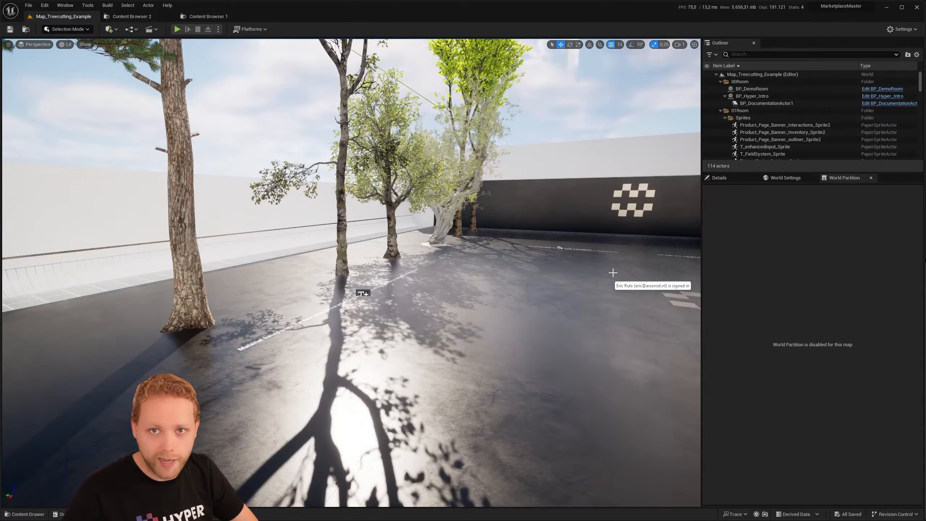
{"action": "right_click_drag", "start_coordinate": [613, 273], "coordinate": [511, 273]}
{"action": "right_click_drag", "start_coordinate": [573, 273], "coordinate": [666, 269]}
{"action": "key", "text": "s"}
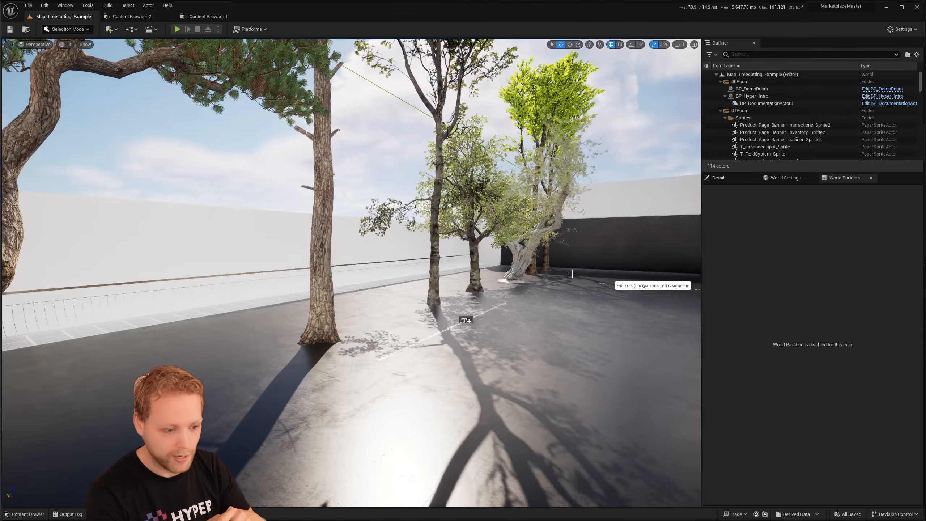
{"action": "right_click_drag", "start_coordinate": [573, 273], "coordinate": [524, 272]}
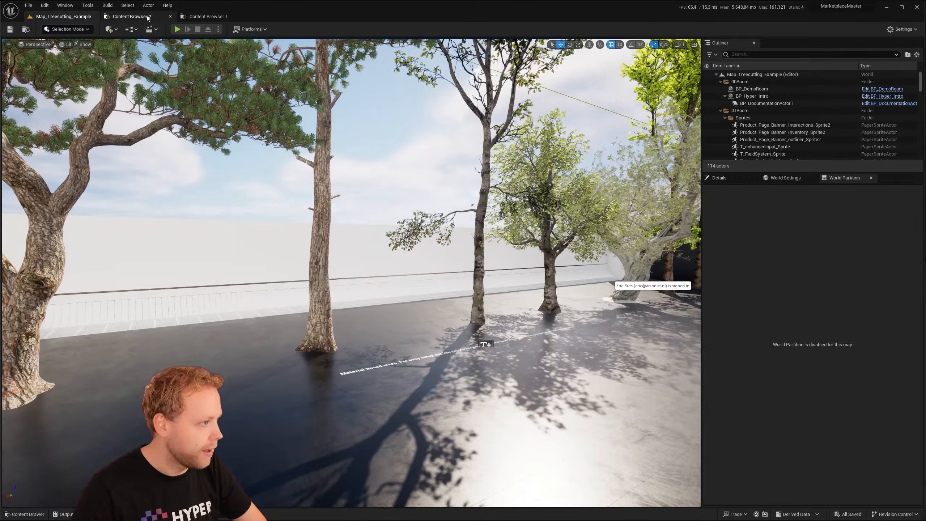
- Open the SM_pine_tree_01 static mesh from the Pine_Tree_Large Mesh folder and view the tree
{"action": "left_click", "coordinate": [166, 16]}
{"action": "left_click", "coordinate": [203, 16]}
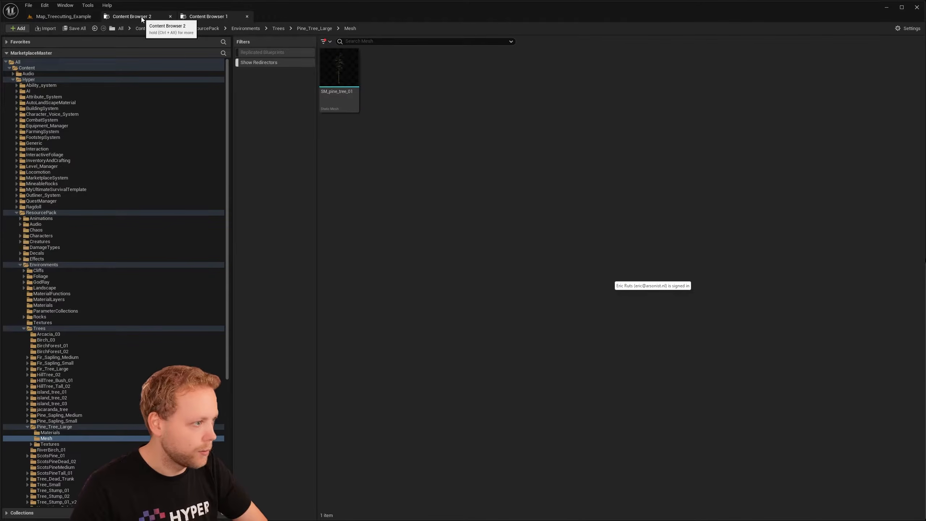
{"action": "mouse_move", "coordinate": [342, 94]}
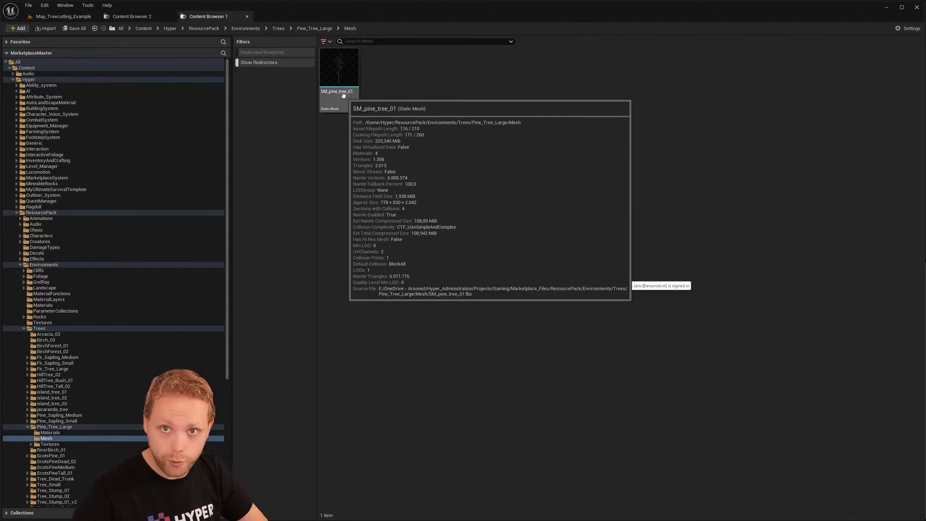
{"action": "left_click", "coordinate": [339, 100]}
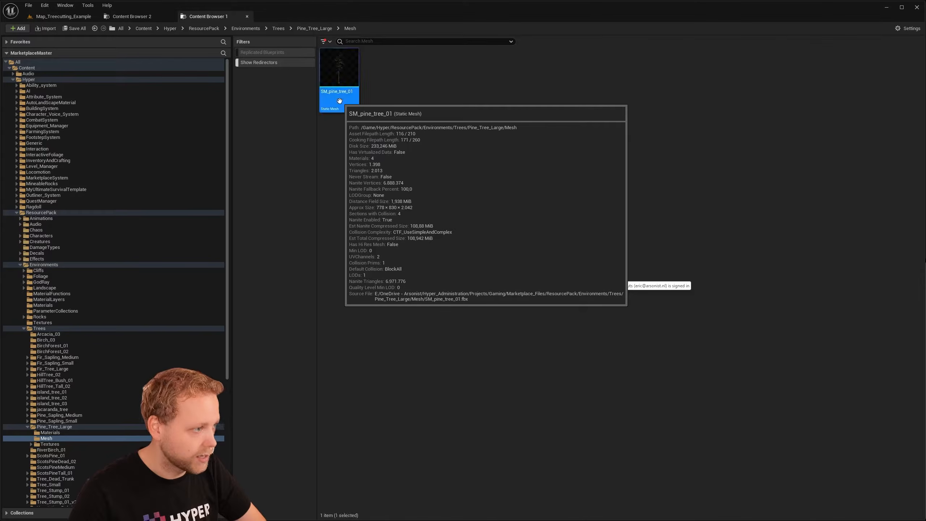
{"action": "double_click", "coordinate": [340, 101]}
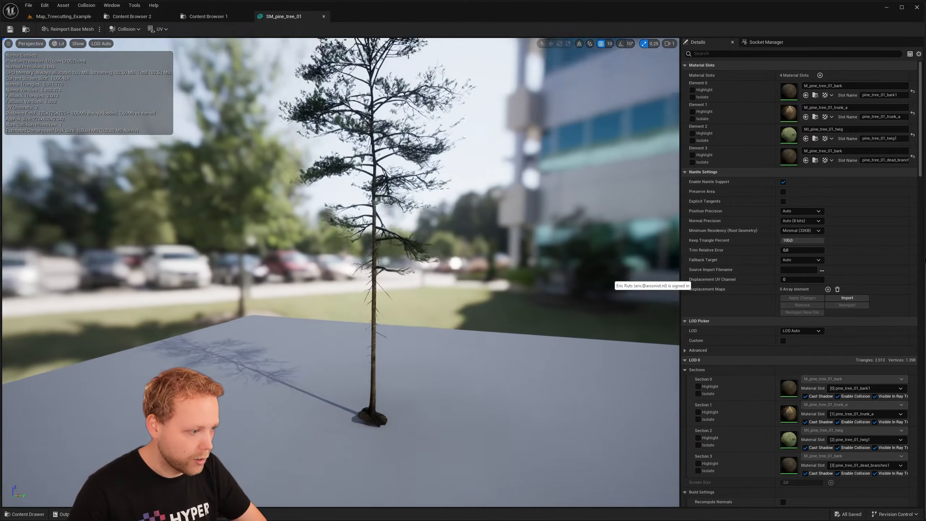
{"action": "right_click_drag", "start_coordinate": [364, 226], "coordinate": [313, 225]}
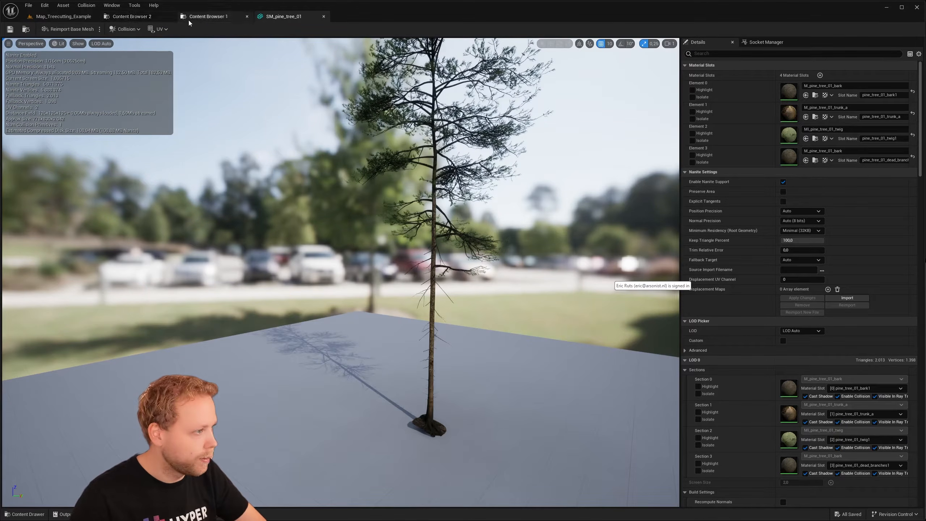
- Browse the MaterialBased_ChoppableTrees folder under TreeCutting, checking its Master folder and returning to Configurations
{"action": "left_click", "coordinate": [130, 16]}
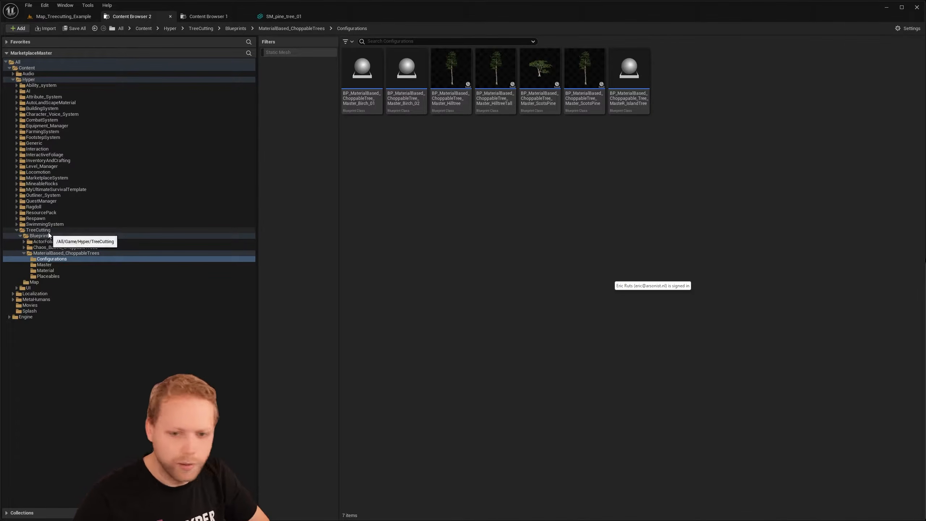
{"action": "left_click", "coordinate": [60, 254]}
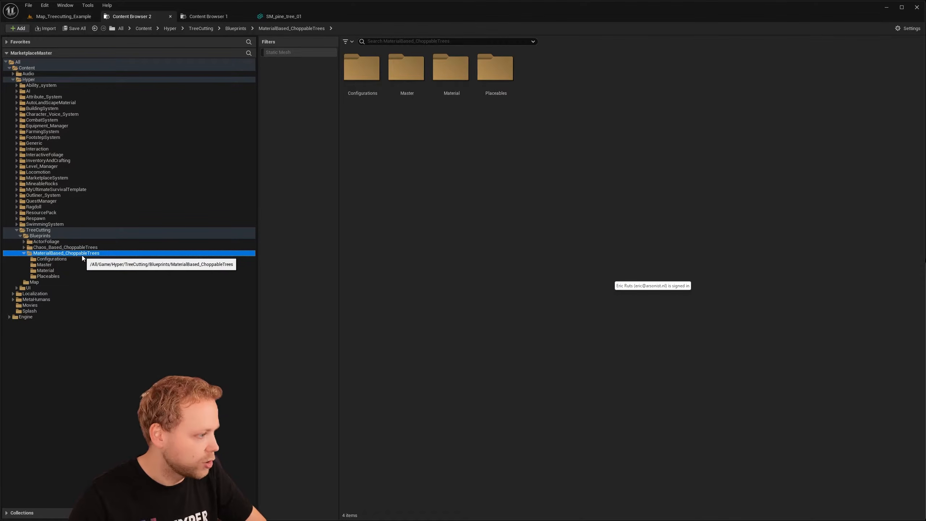
{"action": "left_click", "coordinate": [56, 260]}
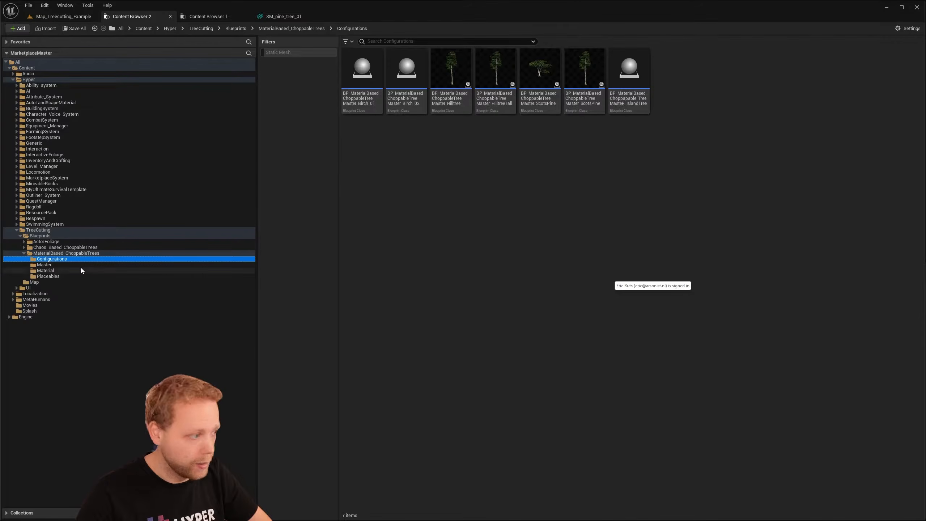
{"action": "left_click", "coordinate": [69, 264]}
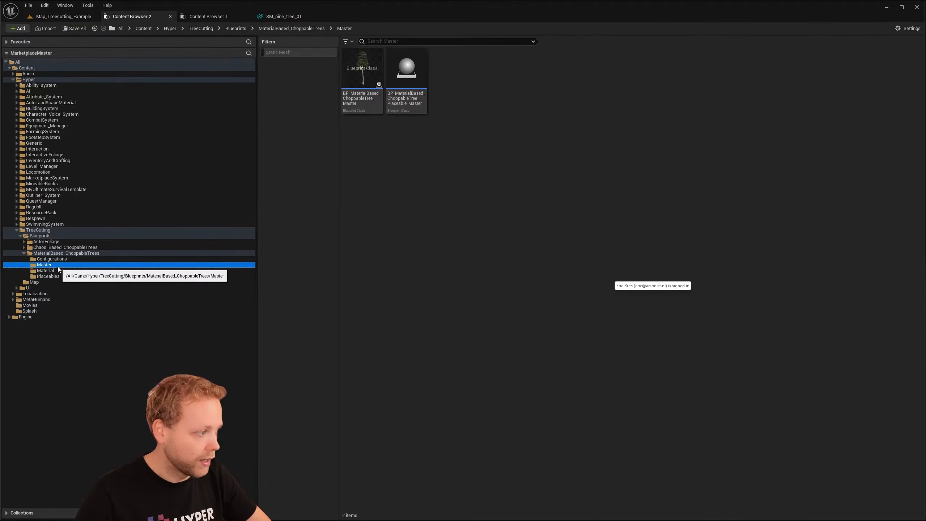
{"action": "right_click", "coordinate": [369, 110]}
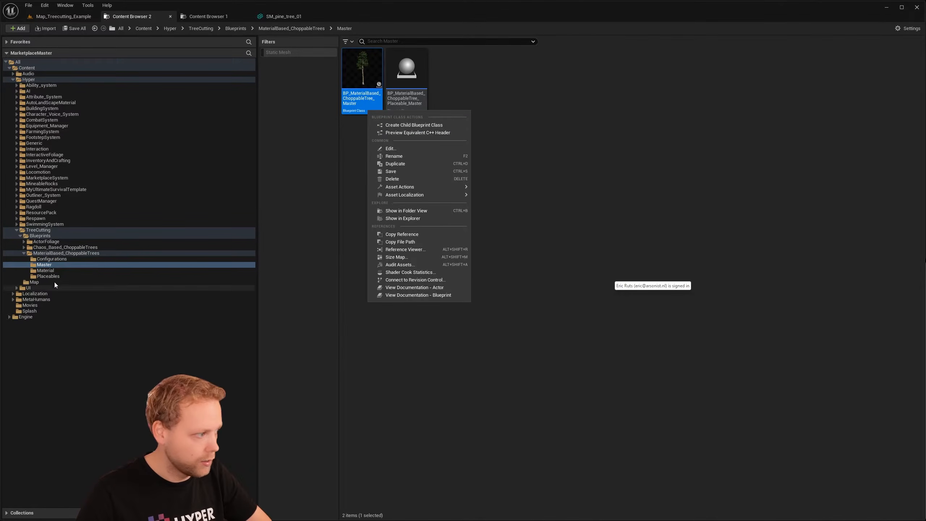
{"action": "left_click", "coordinate": [51, 259]}
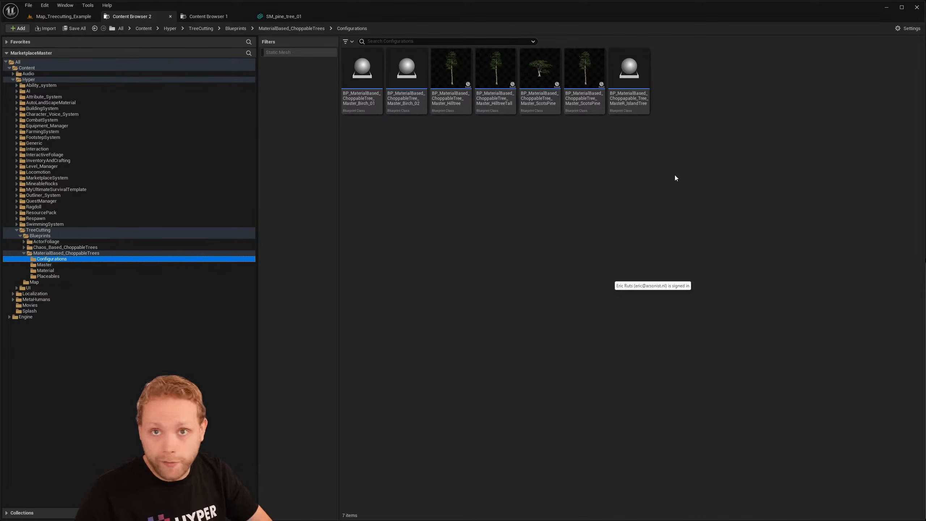
- Duplicate the ScotsPineTall configuration blueprint and name the copy BP_MaterialBased_ChoppableTree_Pine_Large
{"action": "left_click", "coordinate": [647, 174]}
{"action": "left_click", "coordinate": [592, 99]}
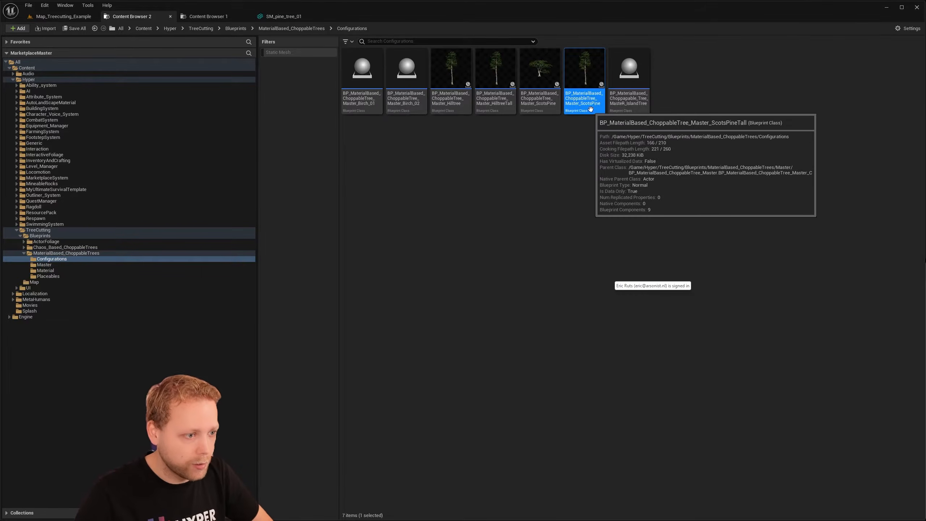
{"action": "right_click", "coordinate": [592, 99]}
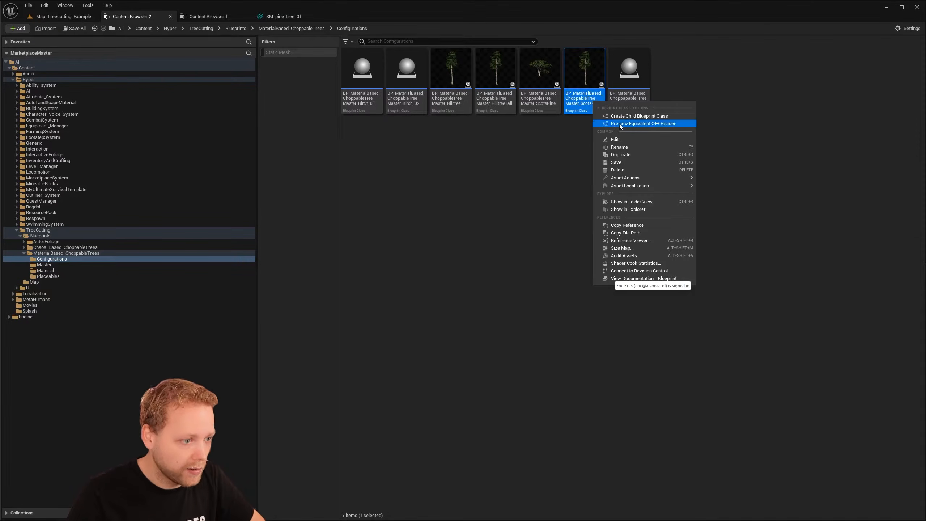
{"action": "left_click", "coordinate": [626, 156]}
{"action": "key", "text": "End"}
{"action": "key", "text": "BackSpace"}
{"action": "key", "text": "BackSpace"}
{"action": "key", "text": "BackSpace"}
{"action": "key", "text": "BackSpace"}
{"action": "key", "text": "BackSpace"}
{"action": "key", "text": "BackSpace"}
{"action": "key", "text": "BackSpace"}
{"action": "key", "text": "BackSpace"}
{"action": "key", "text": "BackSpace"}
{"action": "key", "text": "BackSpace"}
{"action": "key", "text": "BackSpace"}
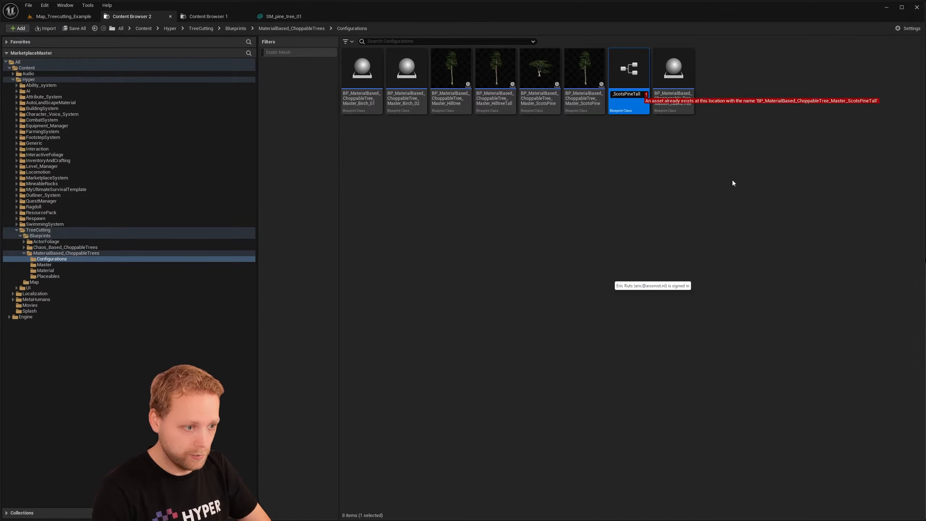
{"action": "key", "text": "BackSpace"}
{"action": "key", "text": "BackSpace"}
{"action": "key", "text": "BackSpace"}
{"action": "key", "text": "BackSpace"}
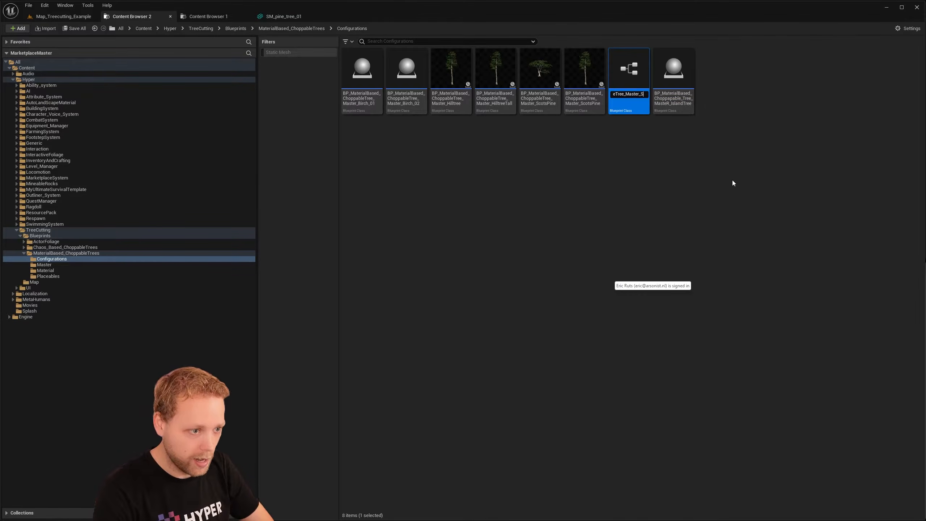
{"action": "key", "text": "BackSpace"}
{"action": "key", "text": "BackSpace"}
{"action": "key", "text": "BackSpace"}
{"action": "key", "text": "BackSpace"}
{"action": "key", "text": "BackSpace"}
{"action": "key", "text": "BackSpace"}
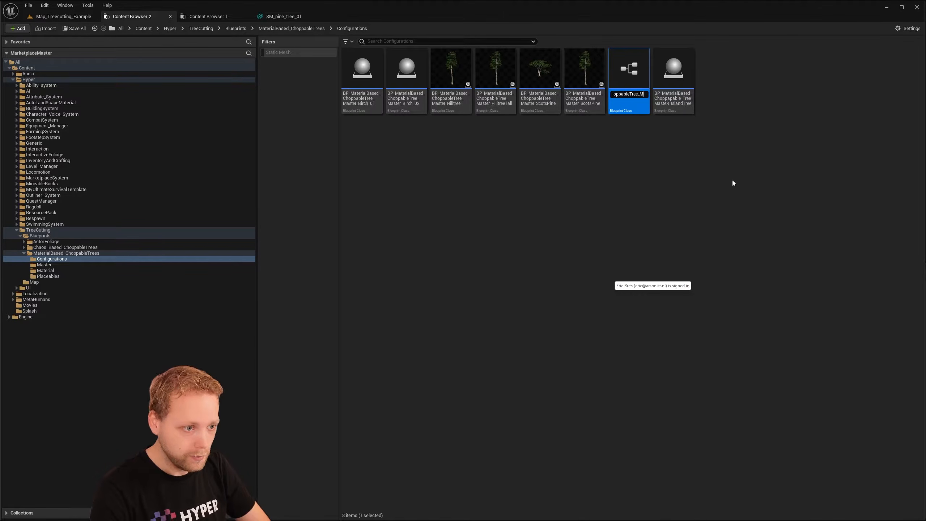
{"action": "type", "text": "P"}
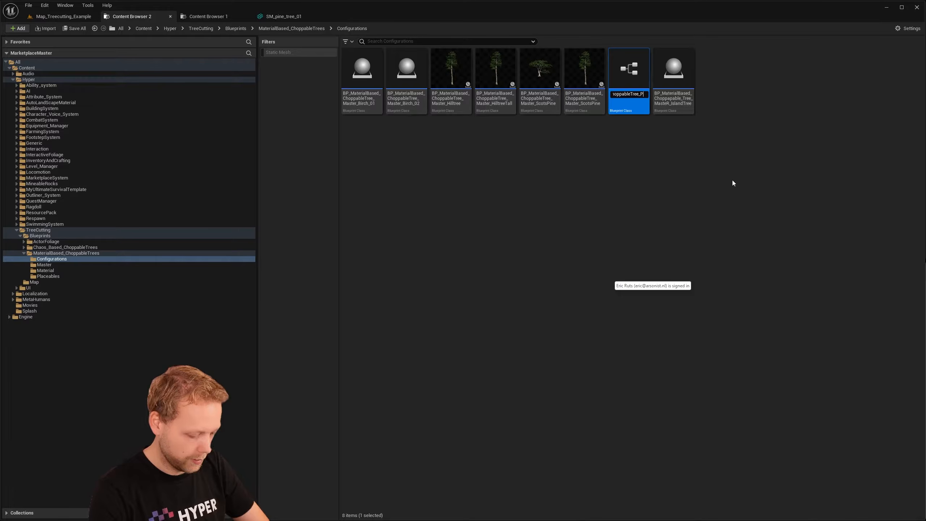
{"action": "type", "text": "ine_Large"}
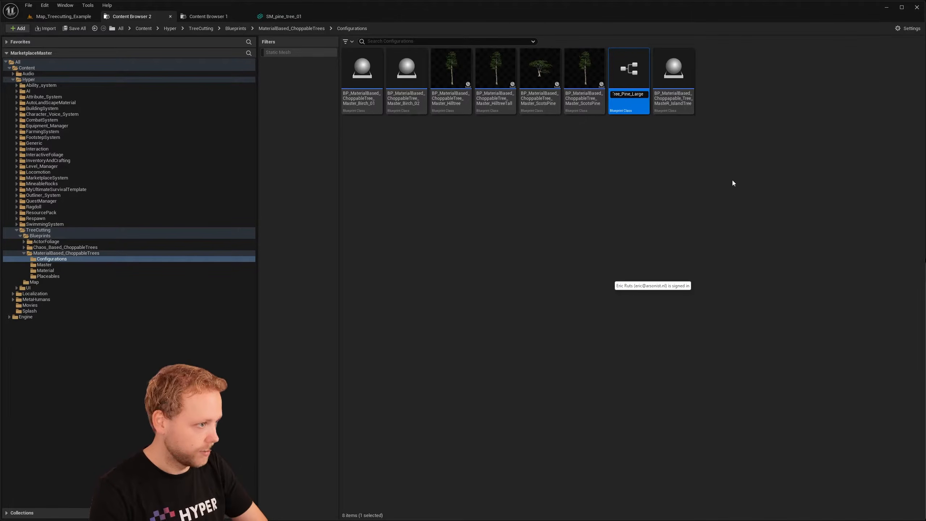
{"action": "key", "text": "Return"}
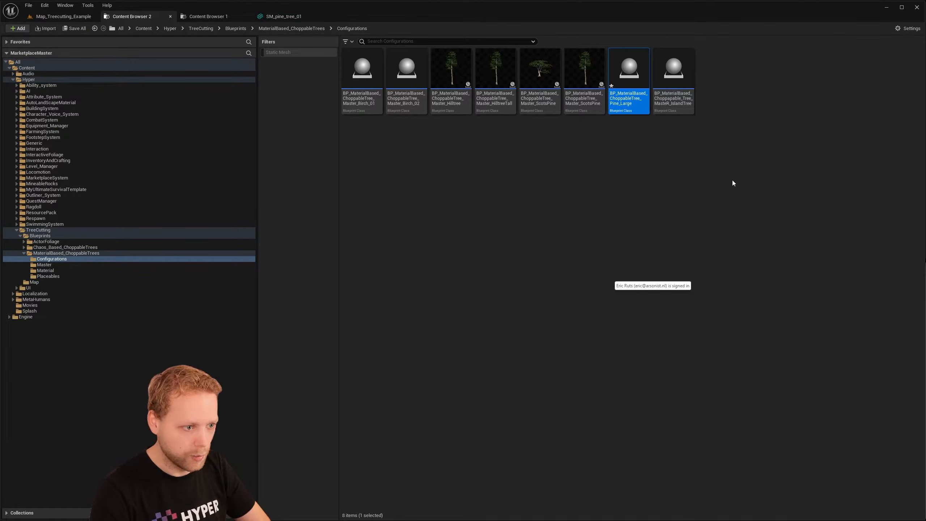
- Place the Pine_Large blueprint on the level floor in front of the row of example trees
{"action": "left_click", "coordinate": [635, 161]}
{"action": "left_click", "coordinate": [628, 106]}
{"action": "left_click_drag", "start_coordinate": [627, 106], "coordinate": [569, 465]}
{"action": "right_click_drag", "start_coordinate": [569, 465], "coordinate": [574, 445]}
{"action": "key", "text": "s"}
{"action": "key", "text": "w"}
{"action": "key", "text": "w"}
{"action": "left_click", "coordinate": [388, 270]}
{"action": "mouse_move", "coordinate": [388, 270]}
{"action": "right_mouse_down"}
{"action": "mouse_move", "coordinate": [405, 288]}
{"action": "mouse_move", "coordinate": [371, 276]}
{"action": "right_mouse_up"}
{"action": "key", "text": "w"}
{"action": "key", "text": "s"}
{"action": "left_click", "coordinate": [434, 292]}
{"action": "right_click_drag", "start_coordinate": [434, 292], "coordinate": [431, 256]}
{"action": "right_click_drag", "start_coordinate": [441, 330], "coordinate": [441, 329]}
{"action": "key", "text": "s"}
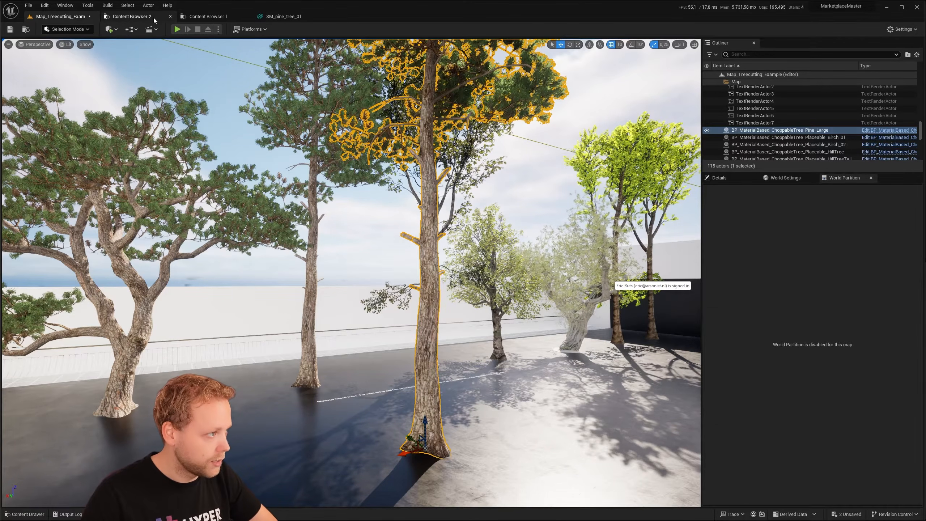
- Open the BP_MaterialBased_ChoppableTree_Pine_Large blueprint and show its tree preview with a wider property area
{"action": "left_click", "coordinate": [143, 18]}
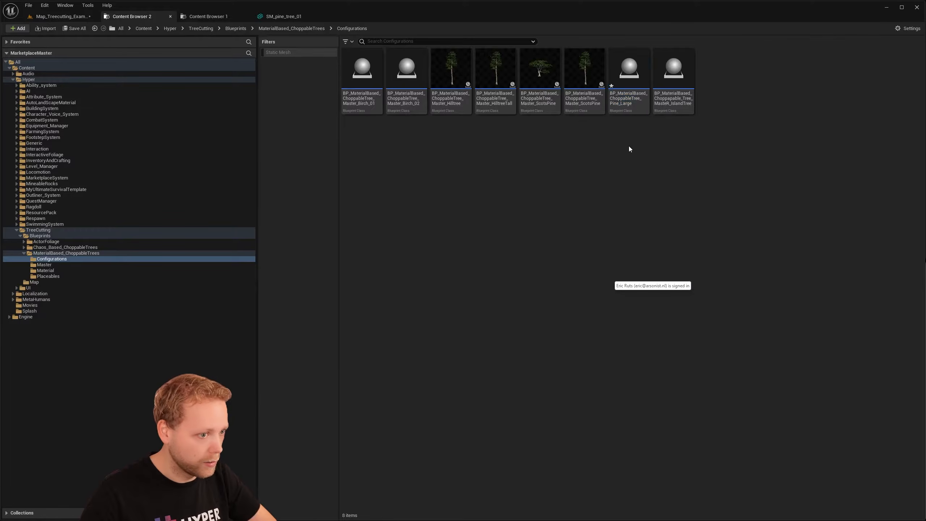
{"action": "double_click", "coordinate": [625, 84]}
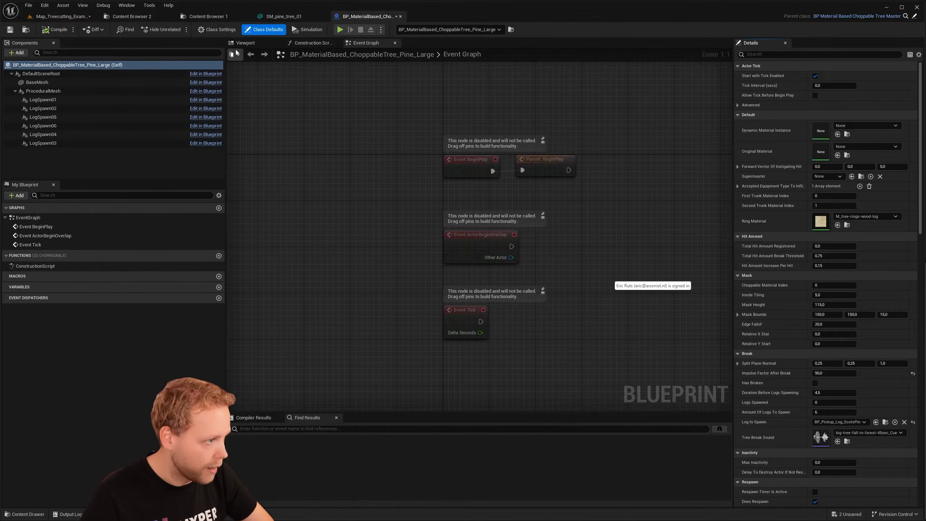
{"action": "right_click_drag", "start_coordinate": [414, 186], "coordinate": [434, 206]}
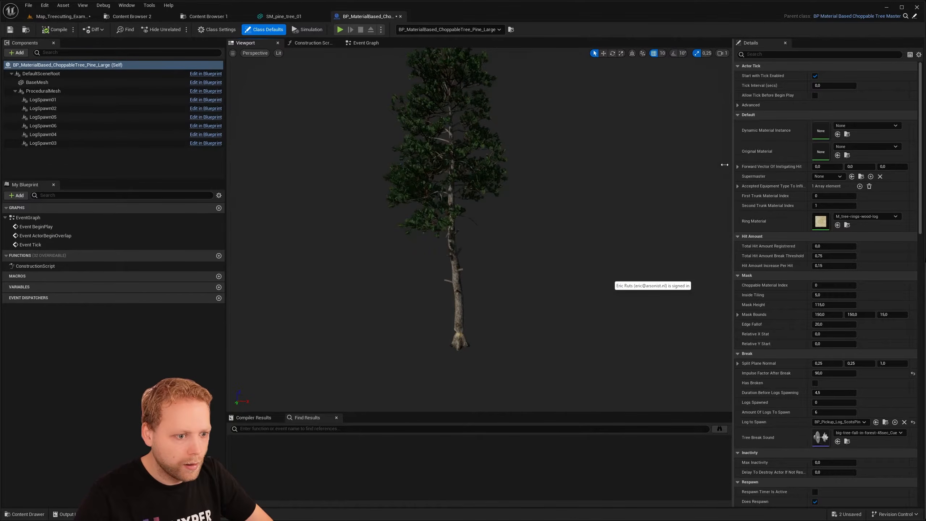
{"action": "left_click_drag", "start_coordinate": [729, 165], "coordinate": [647, 165]}
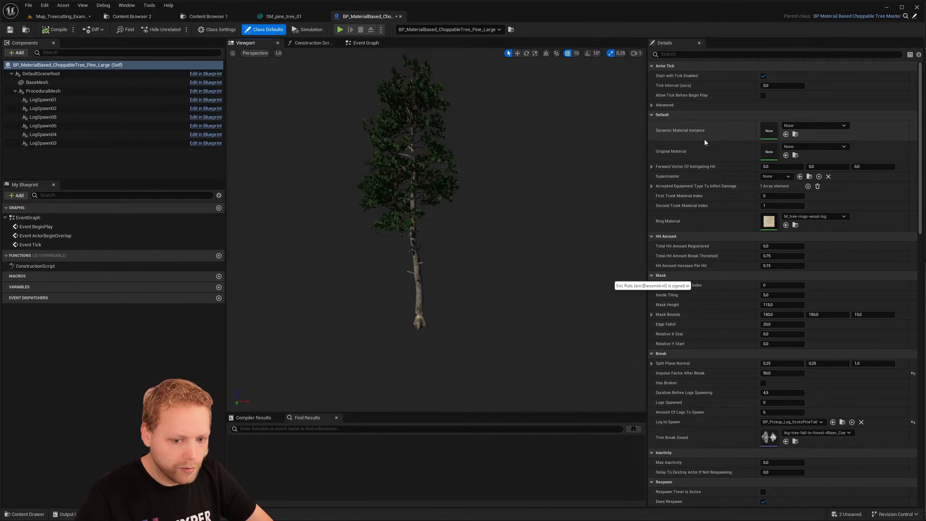
- Set the Pine_Large blueprint's Static Mesh to SM_pine_tree_01 and compile it
{"action": "scroll", "coordinate": [704, 226], "scroll_direction": "down", "scroll_amount": 3}
{"action": "scroll", "coordinate": [703, 220], "scroll_direction": "down", "scroll_amount": 8}
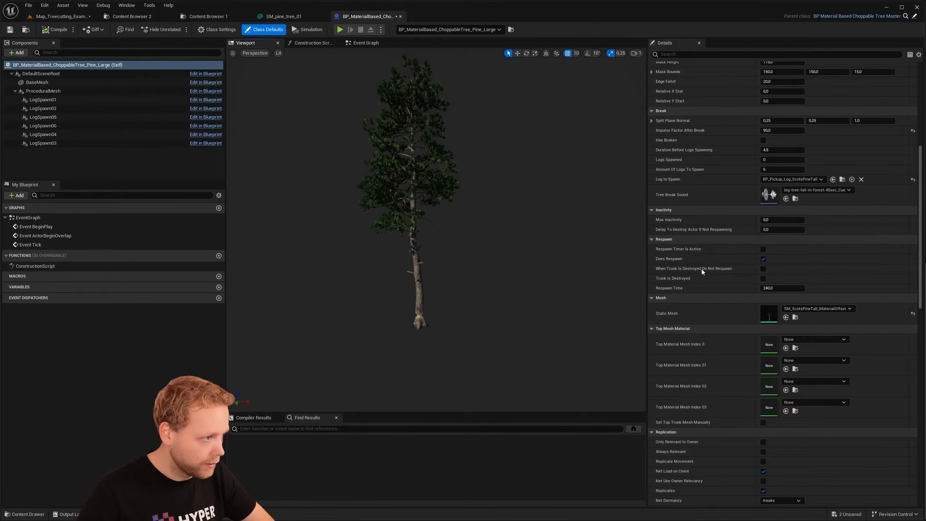
{"action": "left_click", "coordinate": [212, 18]}
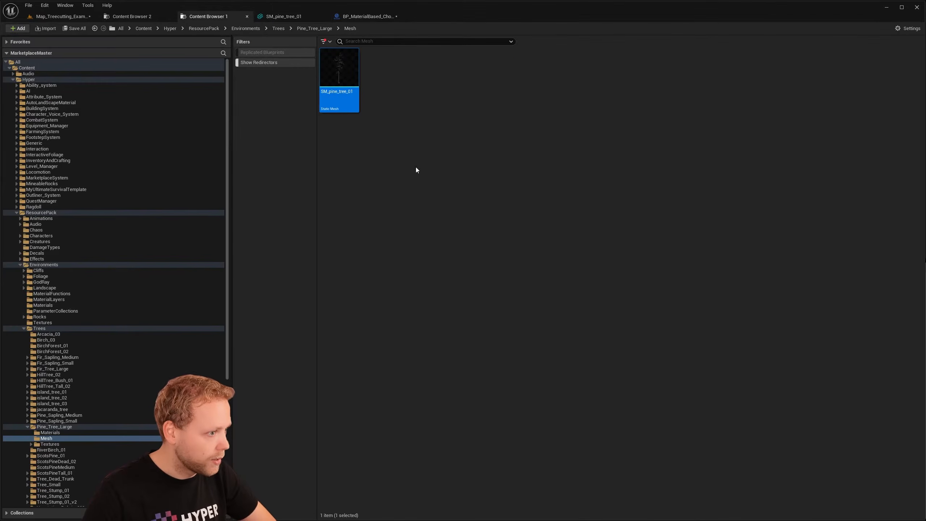
{"action": "left_click", "coordinate": [370, 16]}
{"action": "left_click", "coordinate": [786, 317]}
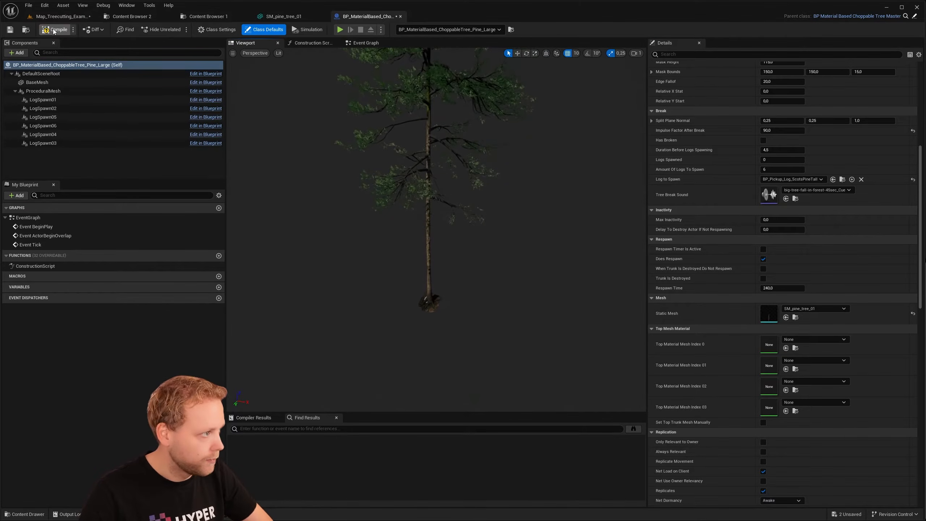
- Inspect the placed Pine_Large tree in the level, and return to its blueprint
{"action": "left_click", "coordinate": [57, 16]}
{"action": "right_click_drag", "start_coordinate": [328, 219], "coordinate": [364, 237]}
{"action": "mouse_move", "coordinate": [389, 172]}
{"action": "right_mouse_down"}
{"action": "mouse_move", "coordinate": [379, 204]}
{"action": "mouse_move", "coordinate": [370, 199]}
{"action": "mouse_move", "coordinate": [386, 190]}
{"action": "mouse_move", "coordinate": [389, 171]}
{"action": "right_mouse_up"}
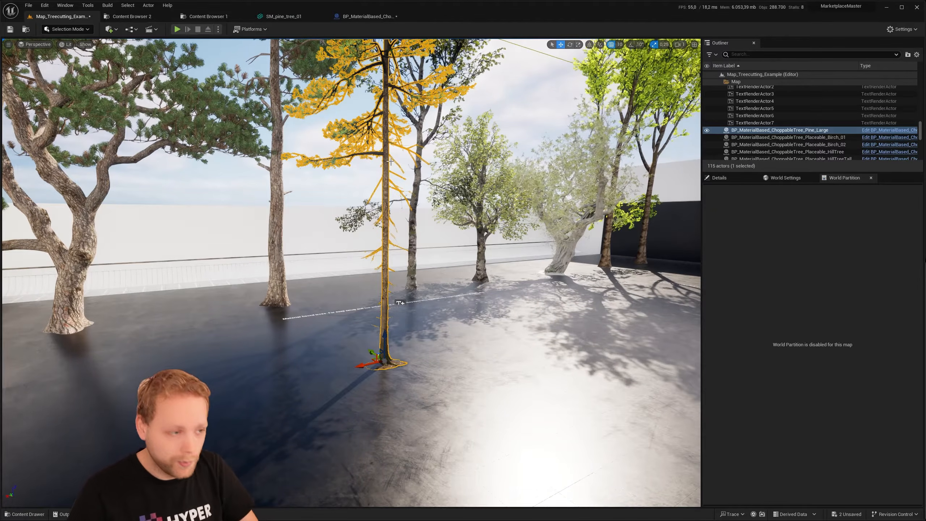
{"action": "left_click", "coordinate": [364, 19]}
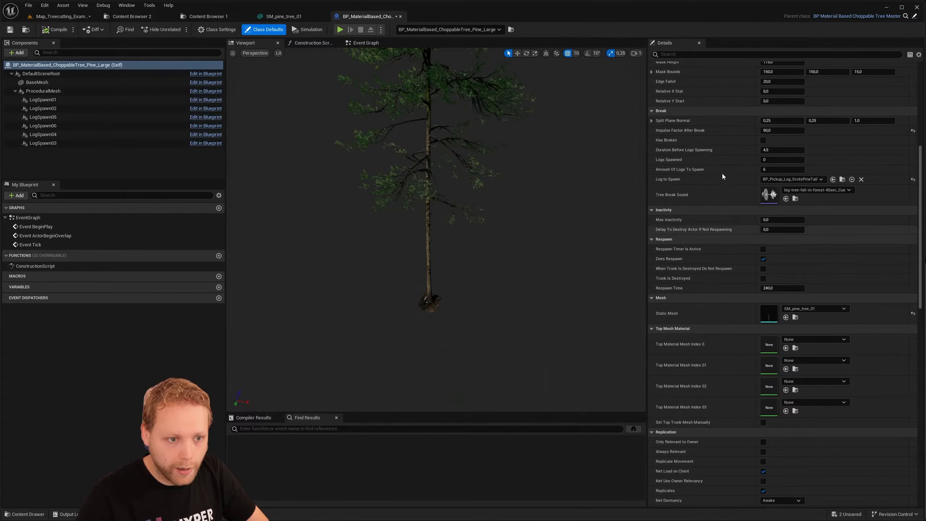
- Examine the trunk base of the SM_pine_tree_01 mesh, briefly highlighting material Element 1 to identify the area it covers
{"action": "left_click", "coordinate": [298, 19]}
{"action": "right_click_drag", "start_coordinate": [438, 140], "coordinate": [463, 162]}
{"action": "key", "text": "w"}
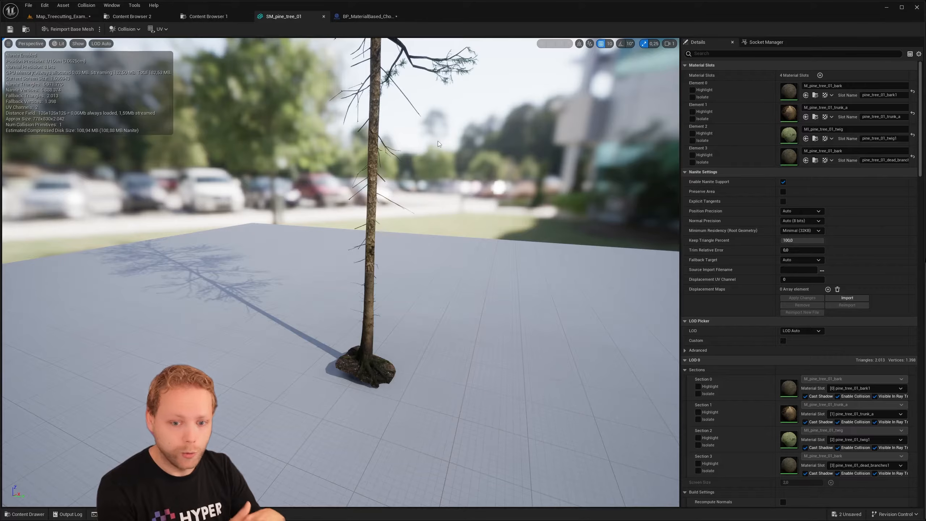
{"action": "right_click_drag", "start_coordinate": [509, 132], "coordinate": [460, 153]}
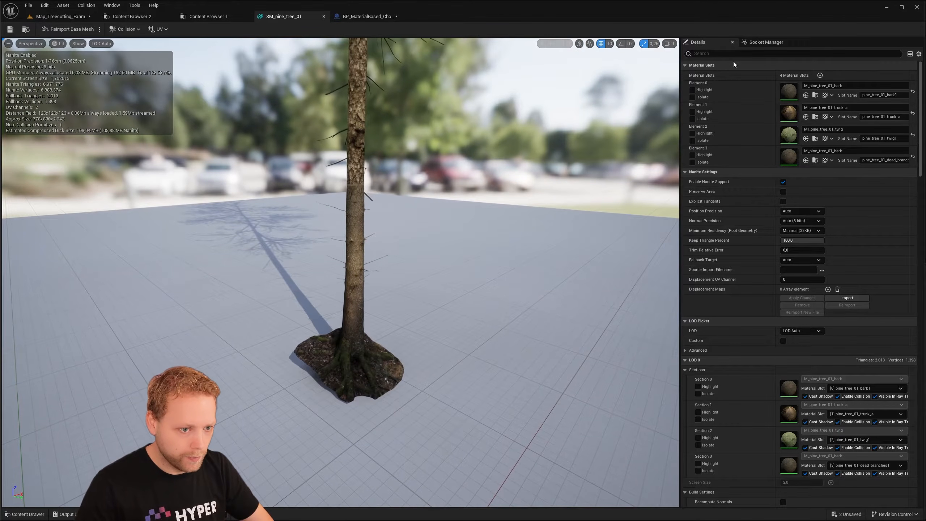
{"action": "left_click", "coordinate": [693, 113]}
{"action": "left_click", "coordinate": [693, 112]}
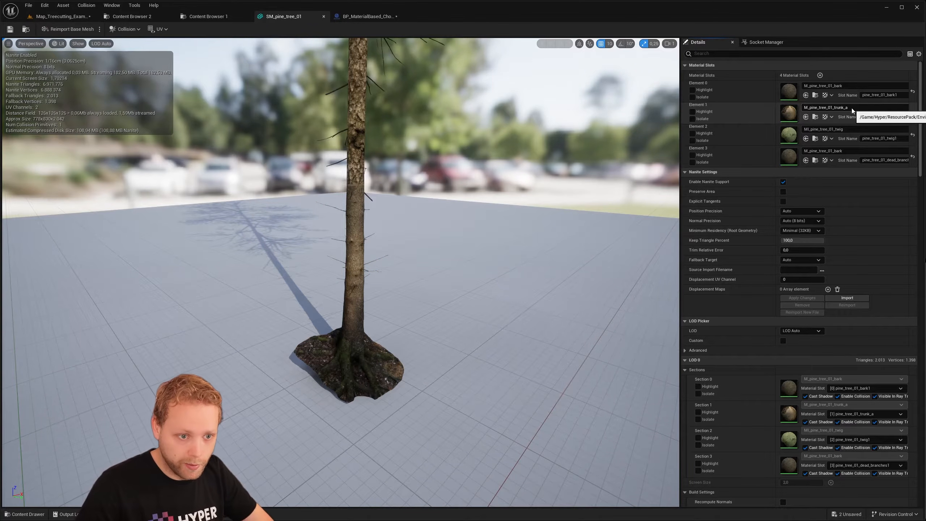
{"action": "mouse_move", "coordinate": [388, 310]}
{"action": "right_mouse_down"}
{"action": "mouse_move", "coordinate": [372, 305]}
{"action": "mouse_move", "coordinate": [397, 294]}
{"action": "right_mouse_up"}
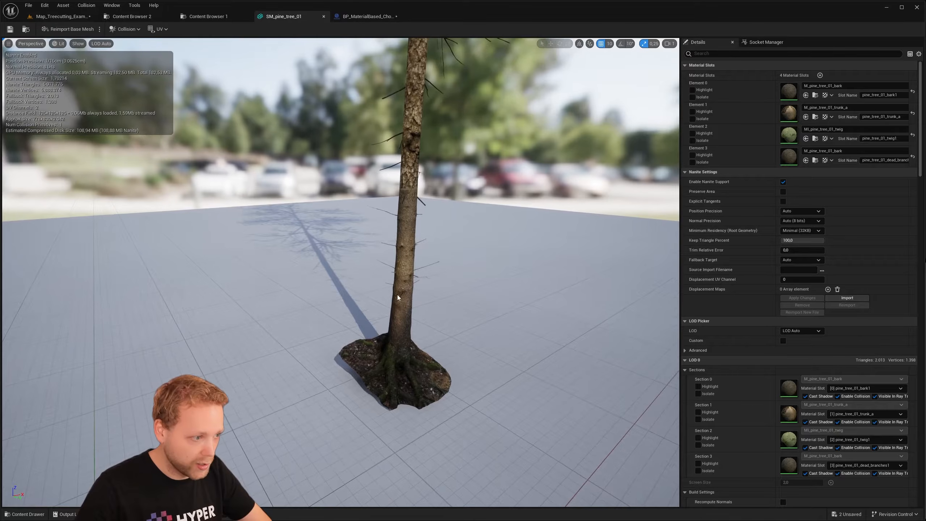
- Play-test the tree cutting example map and walk the character around near the large pine tree
{"action": "left_click", "coordinate": [61, 16]}
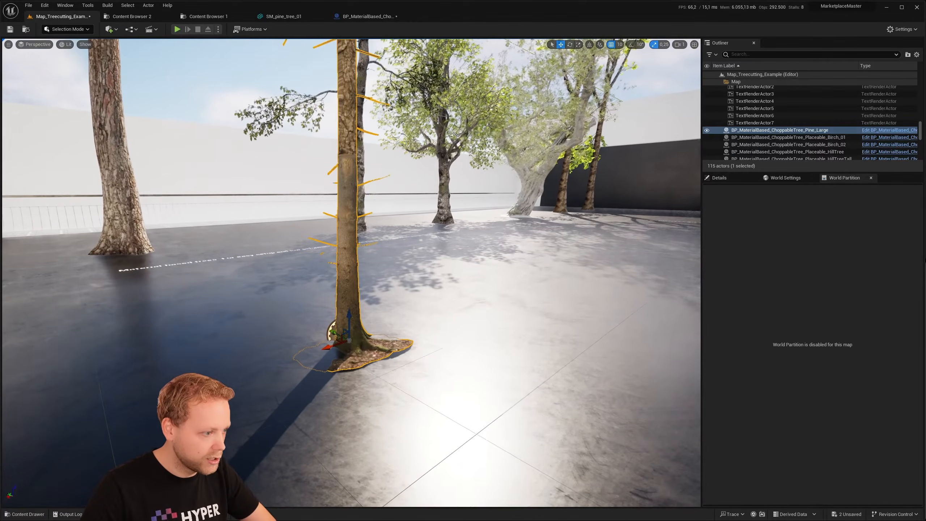
{"action": "left_click", "coordinate": [178, 30]}
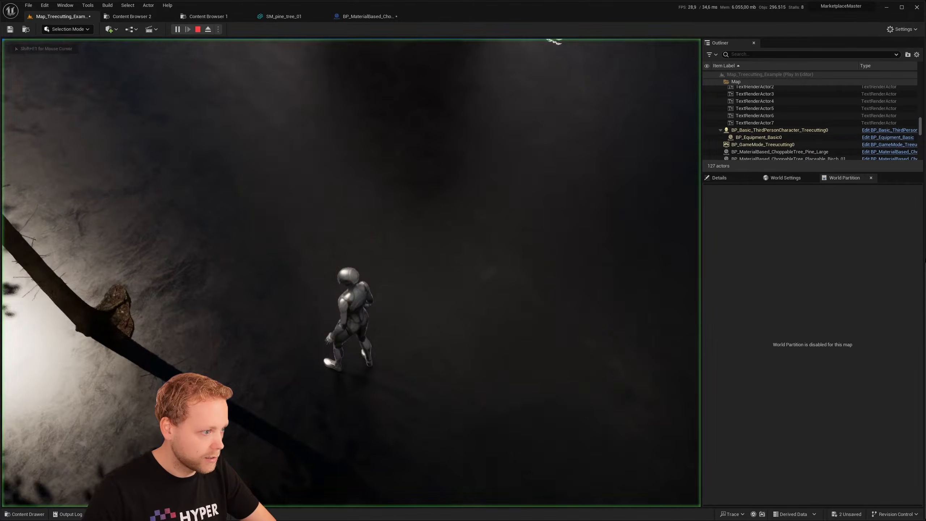
{"action": "key", "text": "w"}
{"action": "key", "text": "d"}
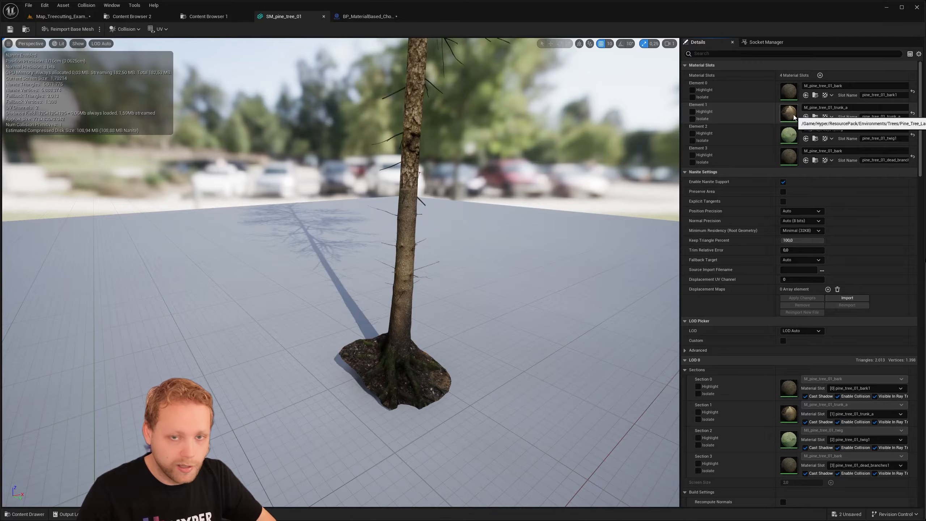
- Open the M_pine_tree_01_trunk_a material from the mesh's Element 1, and select MF_OffsetMask in the MaterialBased_ChoppableTrees Material folder
{"action": "double_click", "coordinate": [789, 114]}
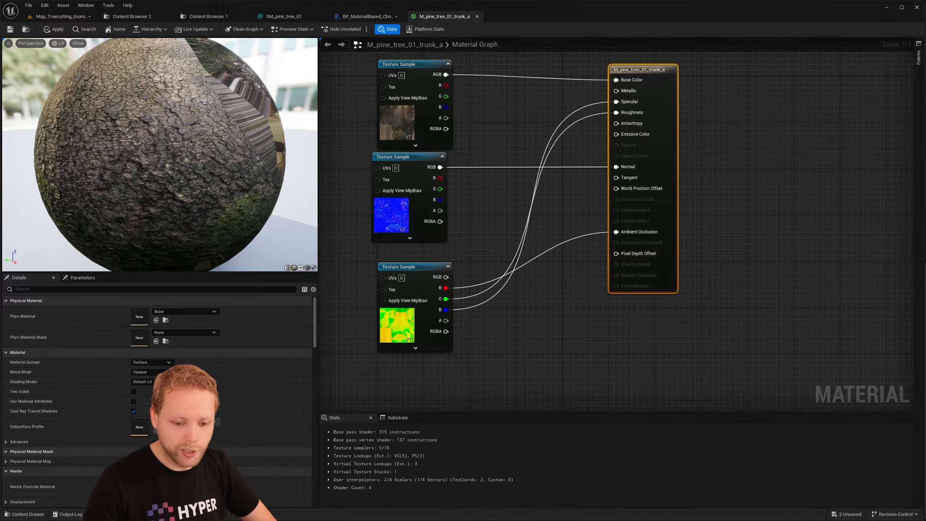
{"action": "left_click", "coordinate": [282, 18]}
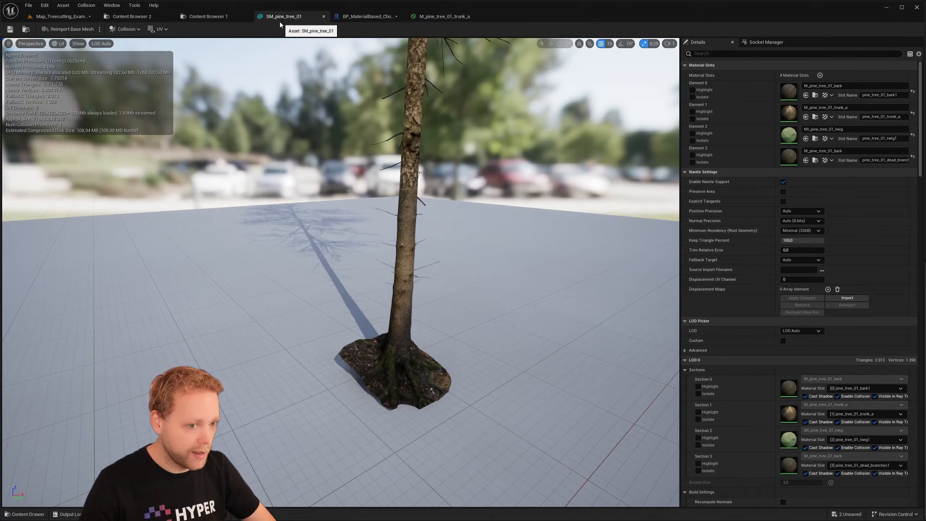
{"action": "left_click", "coordinate": [209, 20]}
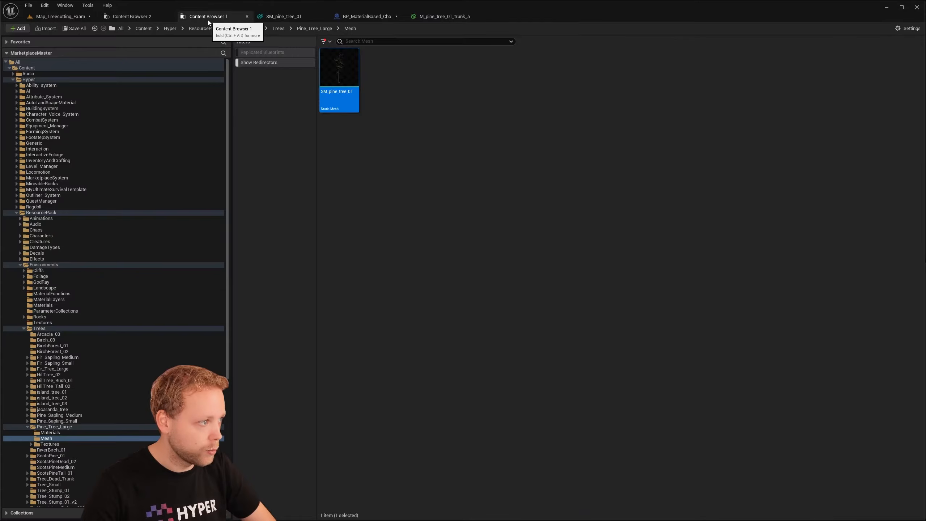
{"action": "left_click", "coordinate": [135, 17]}
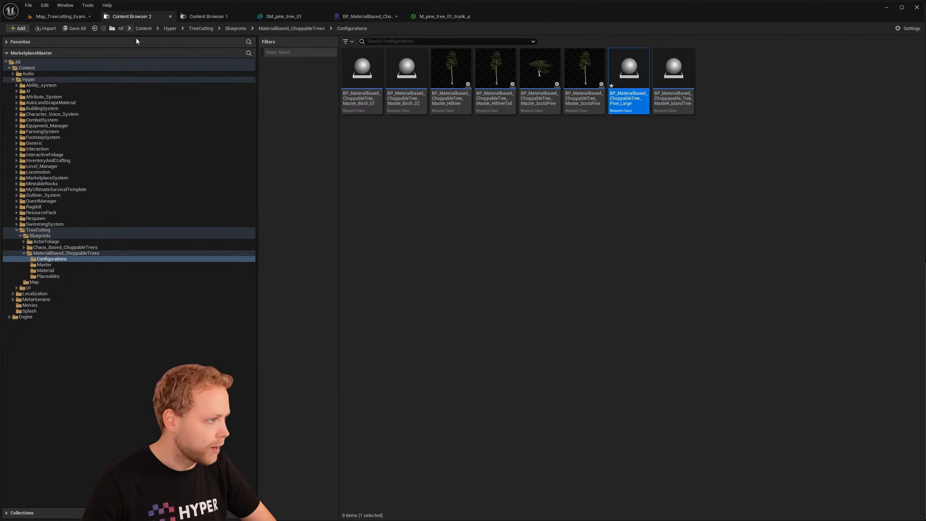
{"action": "left_click", "coordinate": [53, 270]}
{"action": "left_click", "coordinate": [379, 104]}
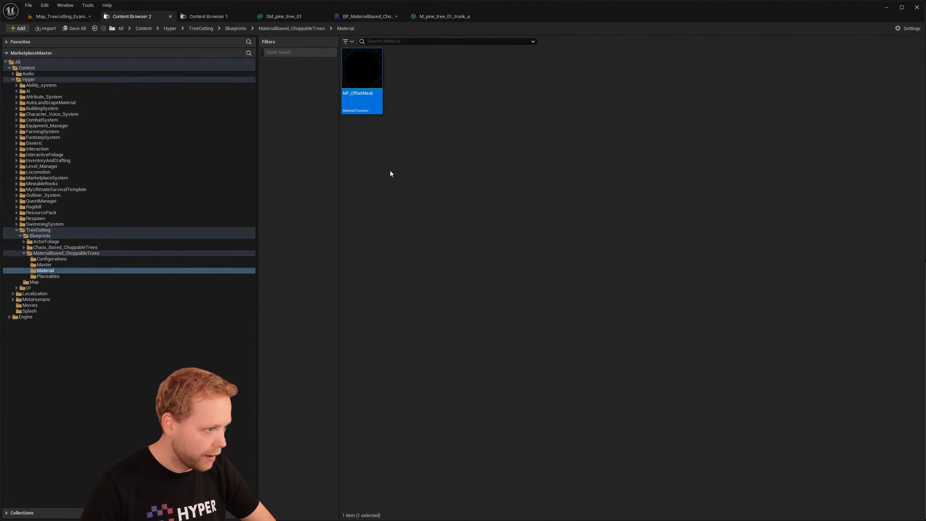
- Place the MF_OffsetMask function in the M_pine_tree_01_trunk_a graph between the texture samples and the material output
{"action": "left_click_drag", "start_coordinate": [378, 108], "coordinate": [513, 111]}
{"action": "right_click_drag", "start_coordinate": [663, 116], "coordinate": [610, 165]}
{"action": "left_click_drag", "start_coordinate": [610, 164], "coordinate": [707, 165]}
{"action": "left_click_drag", "start_coordinate": [516, 200], "coordinate": [548, 154]}
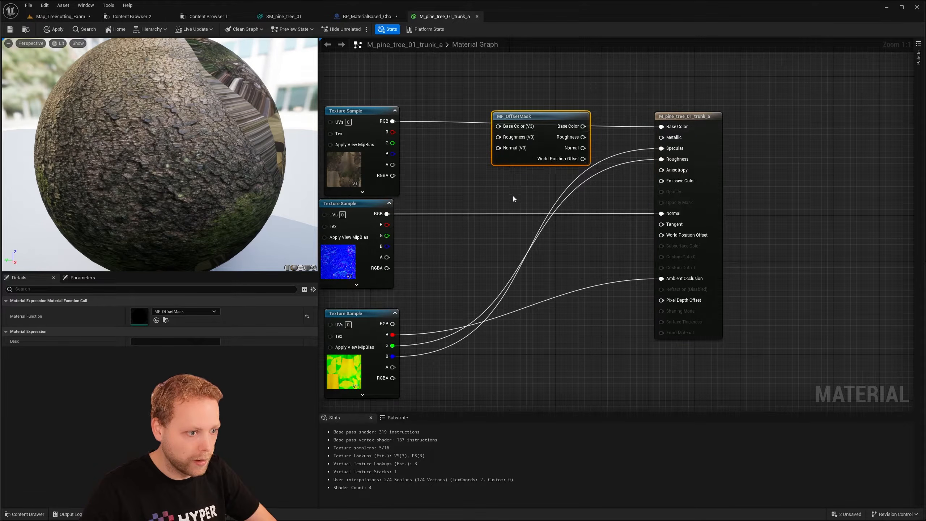
{"action": "right_click_drag", "start_coordinate": [517, 196], "coordinate": [525, 208]}
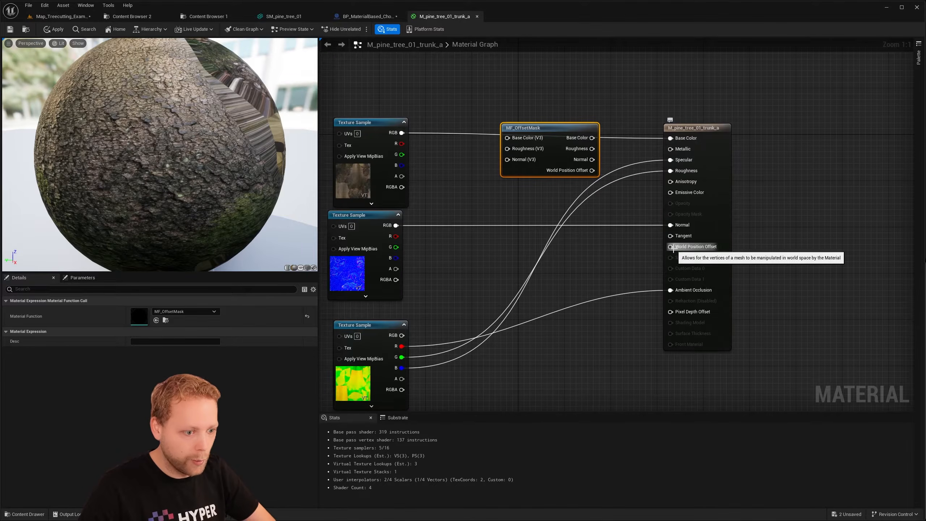
- Connect MF_OffsetMask's World Position Offset to the material output, and route the normal texture through its Normal input and output
{"action": "left_click_drag", "start_coordinate": [674, 249], "coordinate": [591, 170]}
{"action": "right_click_drag", "start_coordinate": [610, 211], "coordinate": [595, 198]}
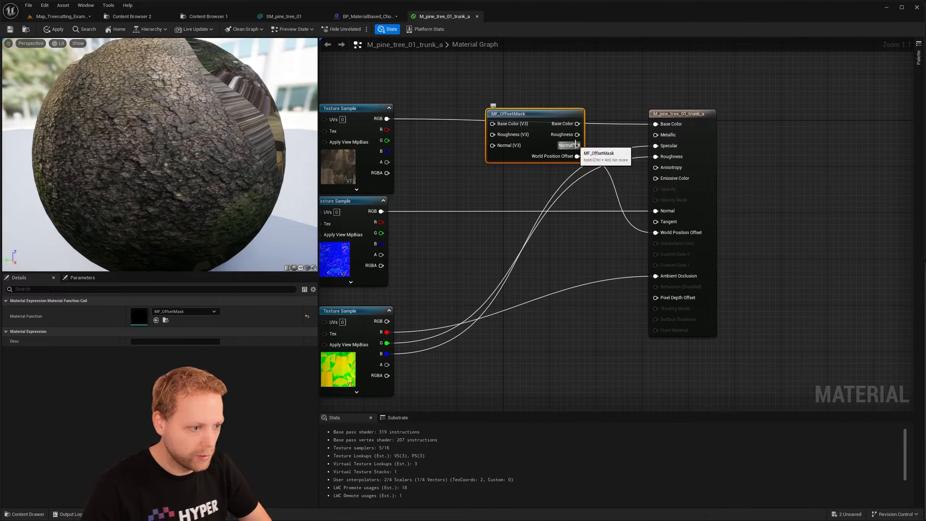
{"action": "right_click_drag", "start_coordinate": [530, 212], "coordinate": [587, 240]}
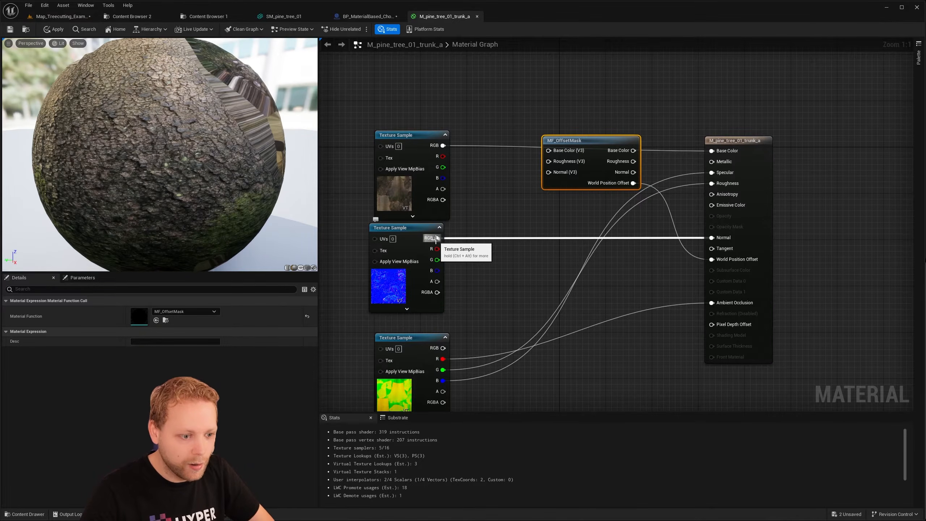
{"action": "left_click_drag", "start_coordinate": [417, 252], "coordinate": [549, 172]}
{"action": "left_click_drag", "start_coordinate": [634, 172], "coordinate": [712, 237]}
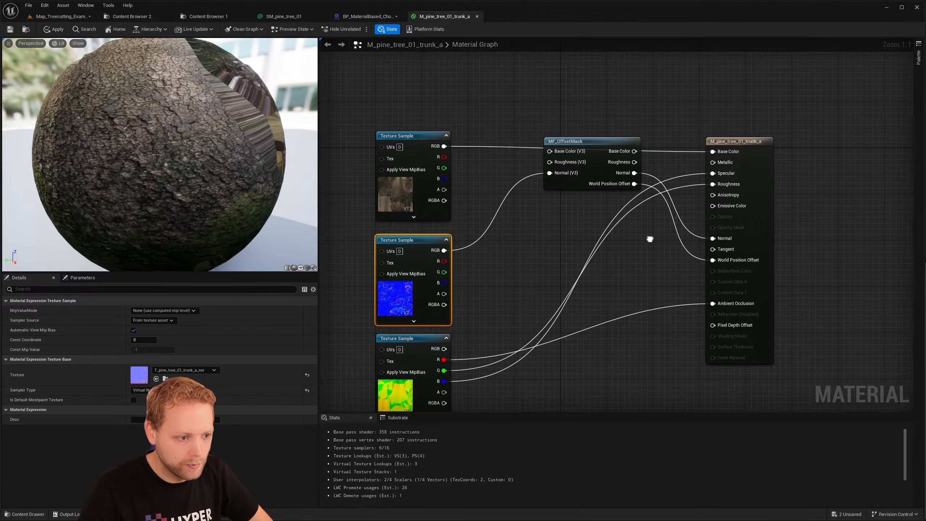
- Route the packed texture's green channel through MF_OffsetMask's Roughness pins to the material output, and the base color texture through its Base Color pins
{"action": "right_click_drag", "start_coordinate": [643, 172], "coordinate": [621, 180]}
{"action": "right_click_drag", "start_coordinate": [499, 236], "coordinate": [534, 212]}
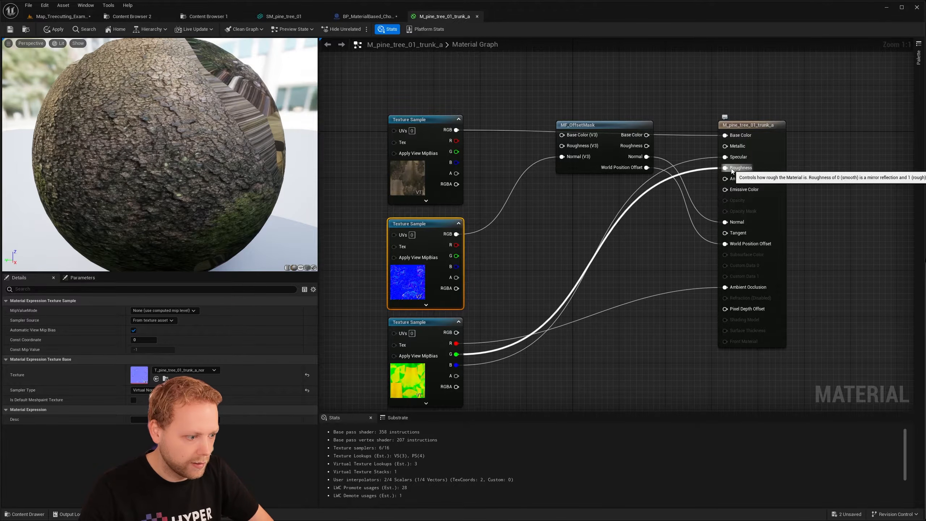
{"action": "left_click_drag", "start_coordinate": [456, 354], "coordinate": [563, 146]}
{"action": "left_click_drag", "start_coordinate": [647, 145], "coordinate": [731, 168]}
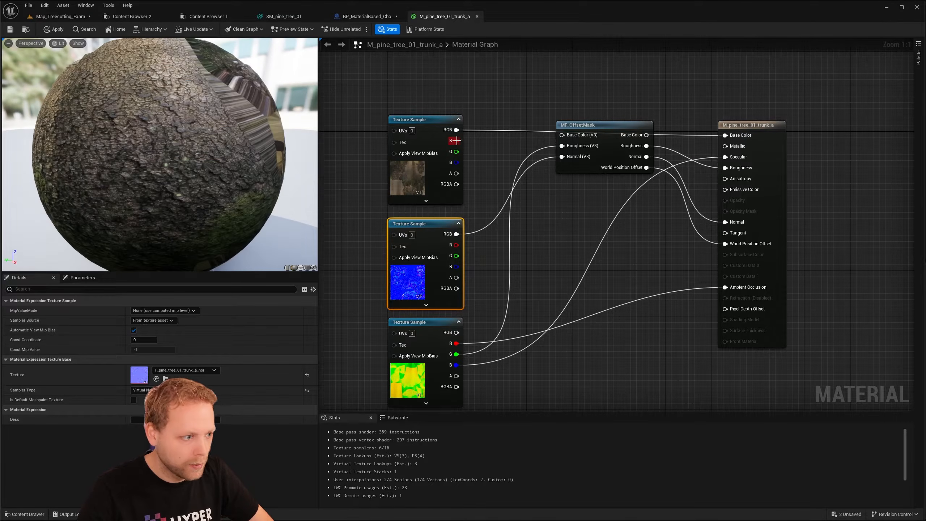
{"action": "left_click_drag", "start_coordinate": [457, 130], "coordinate": [565, 135]}
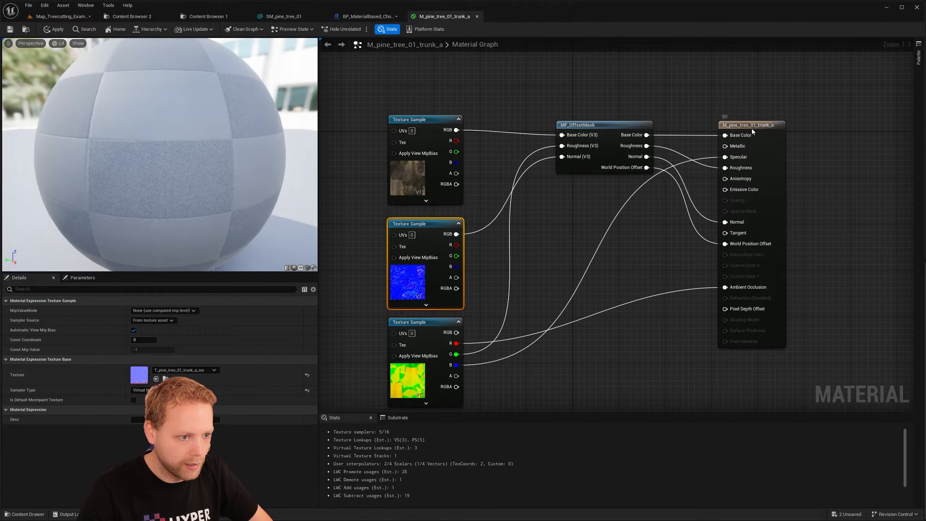
- Move the material output node slightly away from MF_OffsetMask, and apply and save the M_pine_tree_01_trunk_a material
{"action": "left_click_drag", "start_coordinate": [749, 131], "coordinate": [766, 132]}
{"action": "right_click_drag", "start_coordinate": [643, 253], "coordinate": [631, 235]}
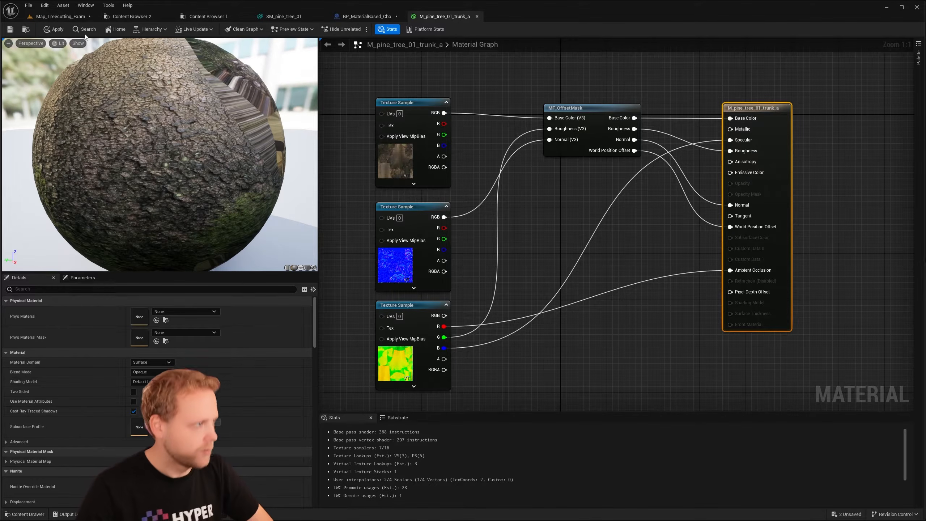
{"action": "left_click", "coordinate": [54, 29]}
{"action": "left_click", "coordinate": [10, 30]}
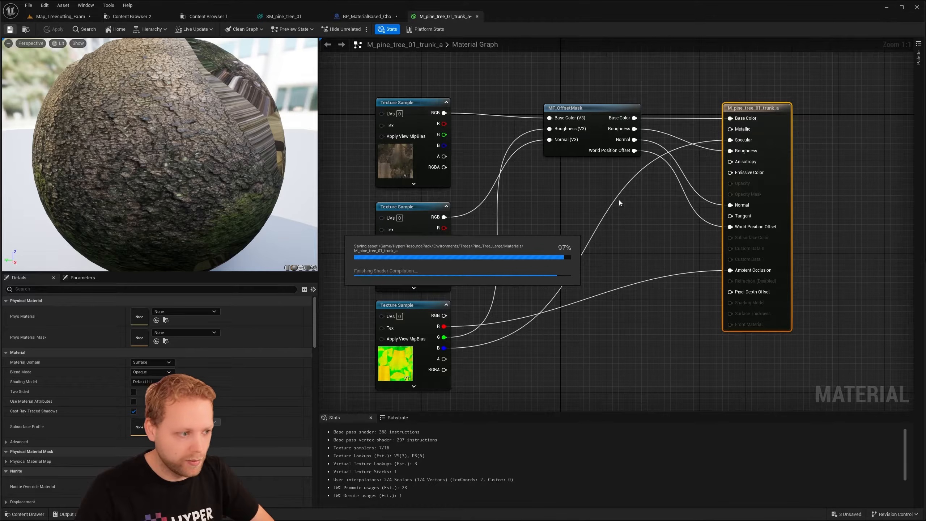
{"action": "right_click_drag", "start_coordinate": [612, 208], "coordinate": [617, 220]}
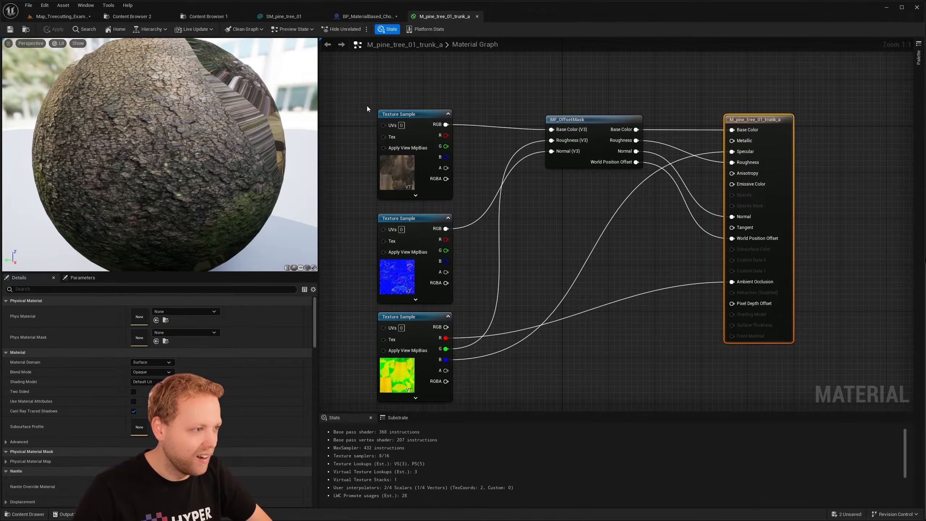
- Enable Allow CPUAccess on the SM_pine_tree_01 mesh and save it
{"action": "left_click", "coordinate": [284, 16]}
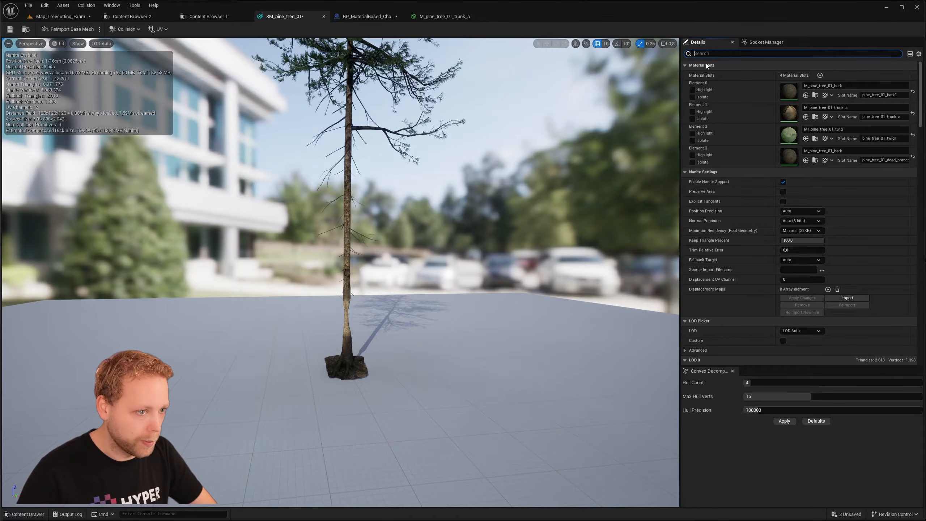
{"action": "type", "text": "w"}
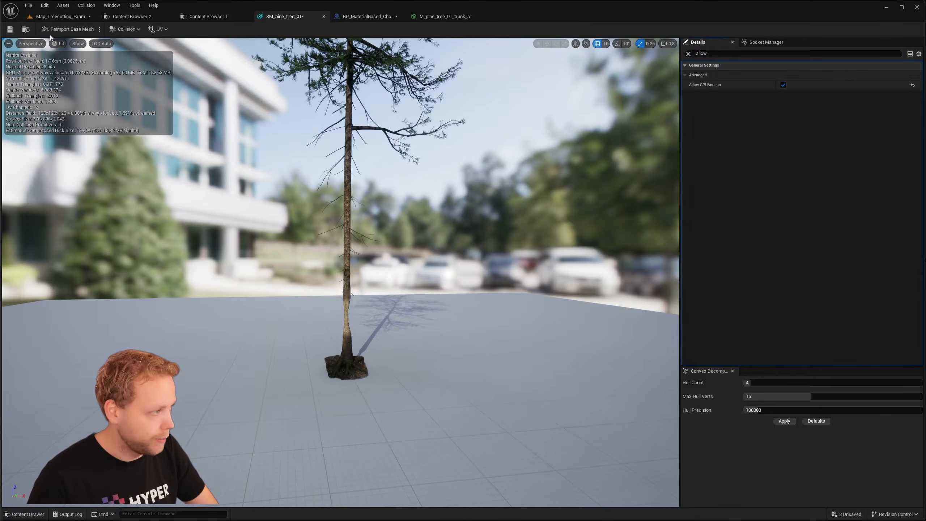
{"action": "left_click", "coordinate": [9, 32]}
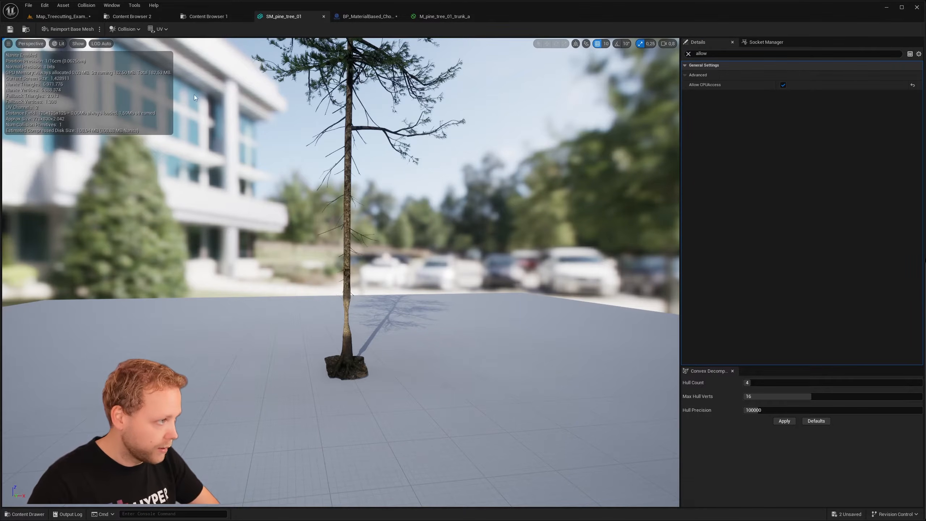
- Show the simple collision of SM_pine_tree_01 and delete the existing convex hull around the whole tree
{"action": "left_click", "coordinate": [76, 45]}
{"action": "left_click", "coordinate": [112, 157]}
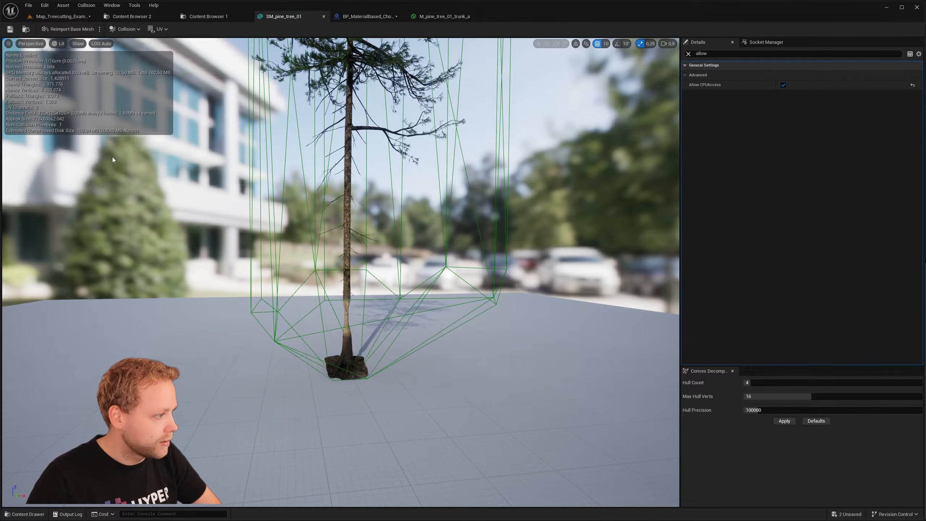
{"action": "left_click", "coordinate": [408, 314]}
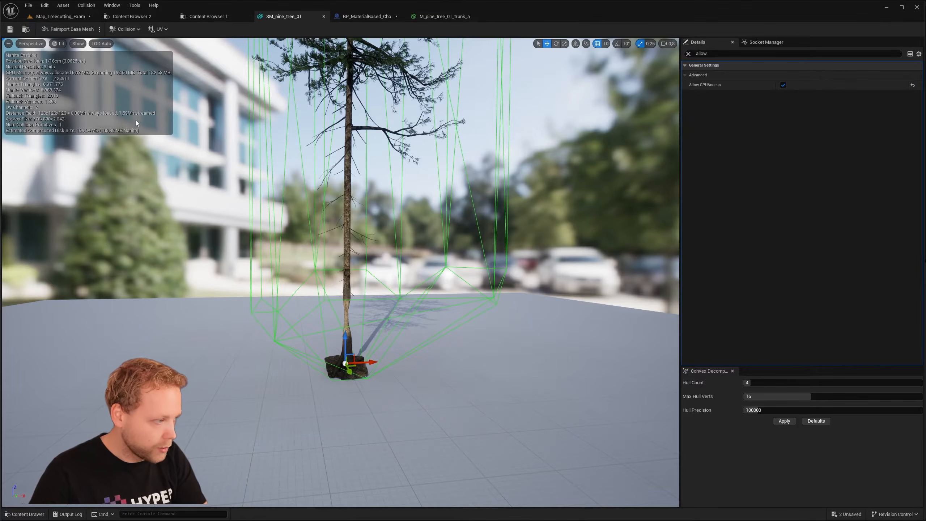
{"action": "mouse_move", "coordinate": [431, 301]}
{"action": "right_mouse_down"}
{"action": "mouse_move", "coordinate": [423, 257]}
{"action": "mouse_move", "coordinate": [446, 307]}
{"action": "mouse_move", "coordinate": [431, 301]}
{"action": "right_mouse_up"}
{"action": "key", "text": "Delete"}
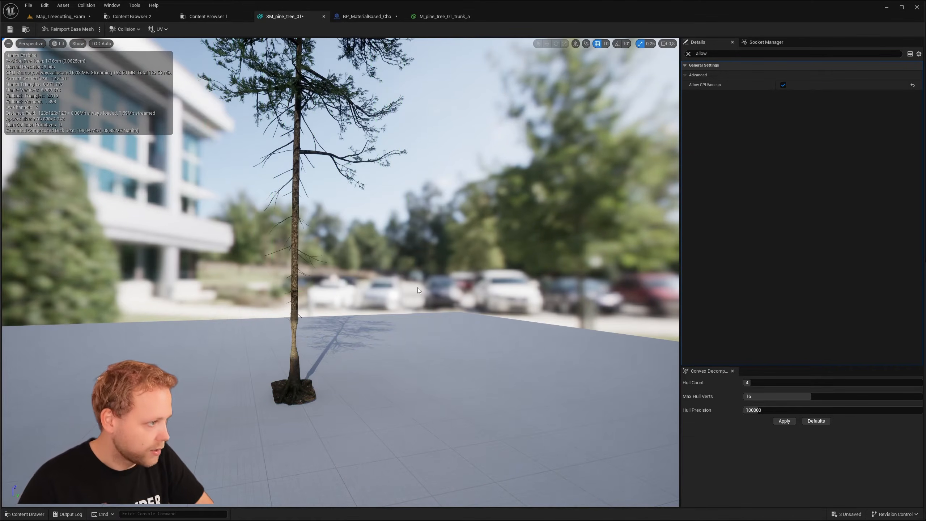
- Generate auto convex collision for SM_pine_tree_01 with a Hull Count of 8 and a Hull Precision of 200000
{"action": "left_click", "coordinate": [132, 29]}
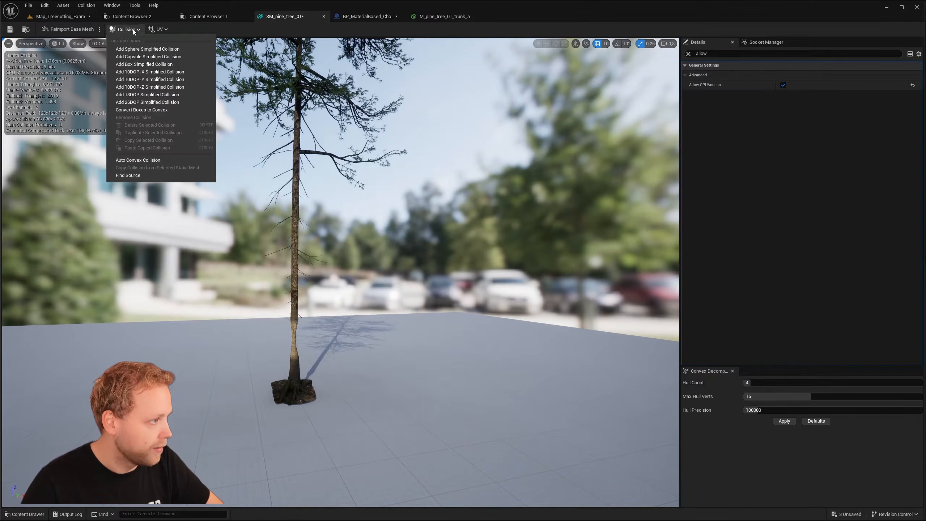
{"action": "left_click", "coordinate": [157, 160]}
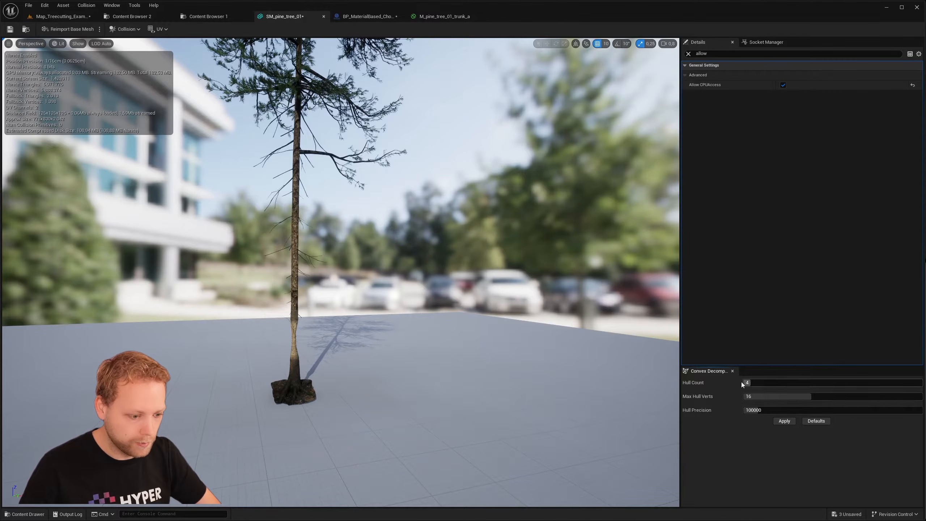
{"action": "mouse_move", "coordinate": [649, 357]}
{"action": "right_mouse_down"}
{"action": "mouse_move", "coordinate": [634, 311]}
{"action": "mouse_move", "coordinate": [639, 361]}
{"action": "right_mouse_up"}
{"action": "left_click_drag", "start_coordinate": [749, 383], "coordinate": [755, 383]}
{"action": "mouse_move", "coordinate": [444, 332]}
{"action": "right_mouse_down"}
{"action": "mouse_move", "coordinate": [442, 285]}
{"action": "mouse_move", "coordinate": [438, 334]}
{"action": "right_mouse_up"}
{"action": "left_click_drag", "start_coordinate": [753, 411], "coordinate": [776, 411]}
{"action": "right_click_drag", "start_coordinate": [477, 368], "coordinate": [480, 347]}
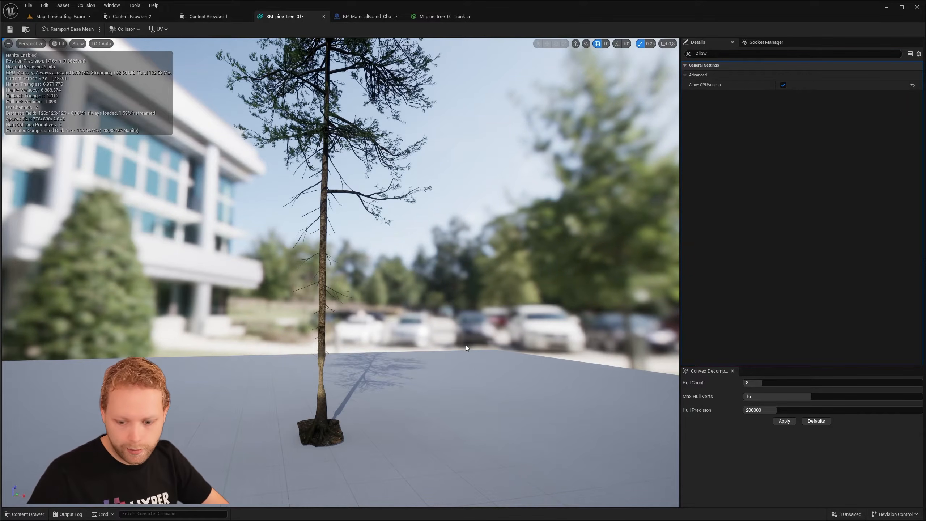
{"action": "right_click_drag", "start_coordinate": [466, 344], "coordinate": [419, 354]}
{"action": "key", "text": "w"}
{"action": "key", "text": "e"}
{"action": "key", "text": "q"}
{"action": "key", "text": "w"}
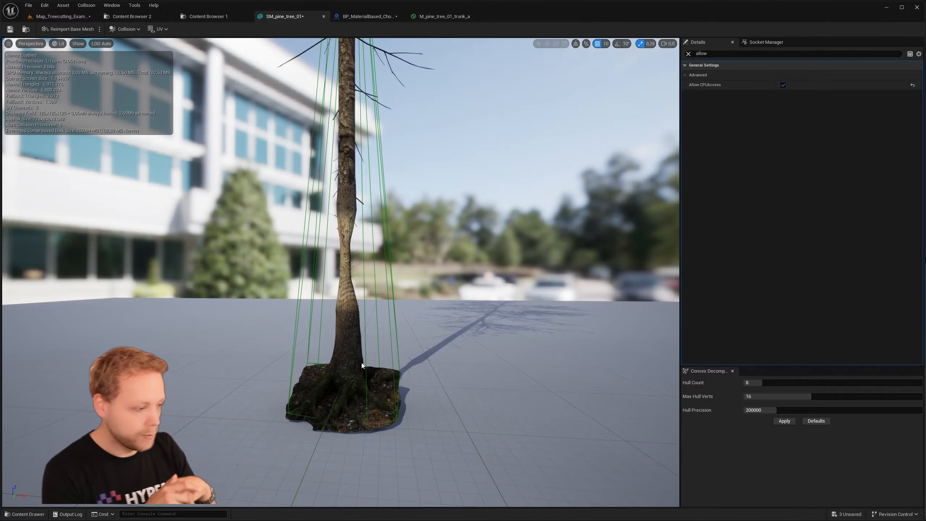
- Scale the lower convex hull inward so it fits closely around the trunk, and save the mesh
{"action": "left_click", "coordinate": [368, 365]}
{"action": "right_click_drag", "start_coordinate": [367, 365], "coordinate": [234, 378]}
{"action": "key", "text": "w"}
{"action": "key", "text": "d"}
{"action": "key", "text": "s"}
{"action": "key", "text": "r"}
{"action": "left_click_drag", "start_coordinate": [398, 343], "coordinate": [423, 344]}
{"action": "right_click_drag", "start_coordinate": [395, 363], "coordinate": [504, 359]}
{"action": "key", "text": "a"}
{"action": "left_click_drag", "start_coordinate": [398, 352], "coordinate": [375, 353]}
{"action": "key", "text": "w"}
{"action": "mouse_move", "coordinate": [439, 230]}
{"action": "right_mouse_down"}
{"action": "mouse_move", "coordinate": [386, 157]}
{"action": "mouse_move", "coordinate": [438, 230]}
{"action": "right_mouse_up"}
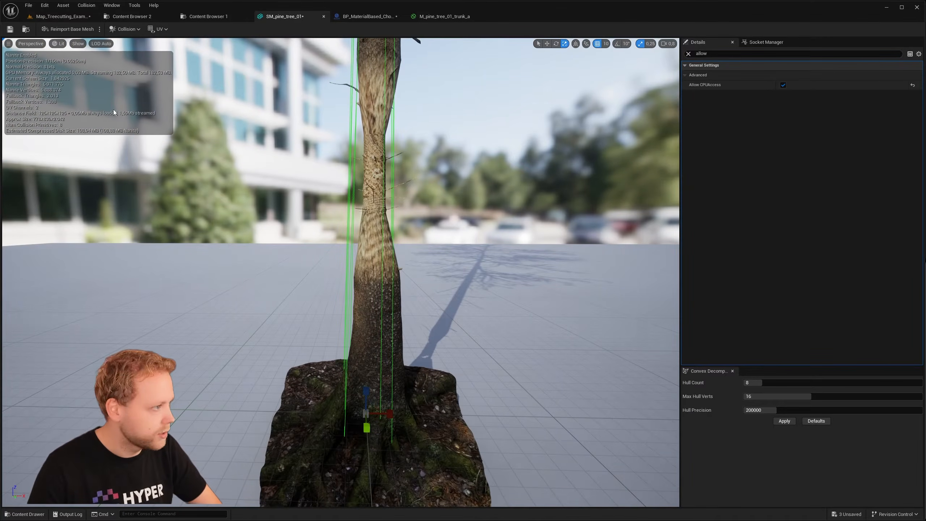
{"action": "left_click", "coordinate": [10, 29]}
- Review the Pine_Large blueprint's trunk and mask settings, and examine the trunk base against the material slots of SM_pine_tree_01
{"action": "left_click", "coordinate": [367, 16]}
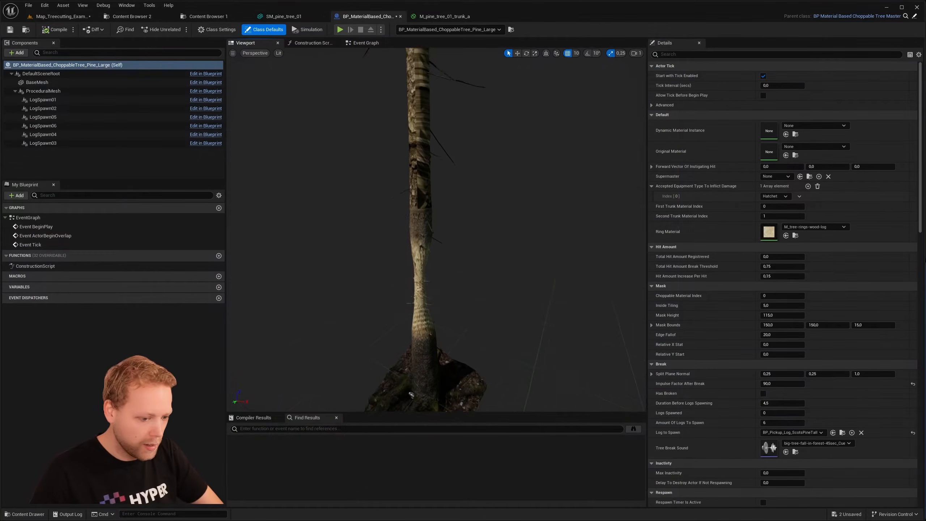
{"action": "right_click_drag", "start_coordinate": [439, 229], "coordinate": [439, 229]}
{"action": "key", "text": "s"}
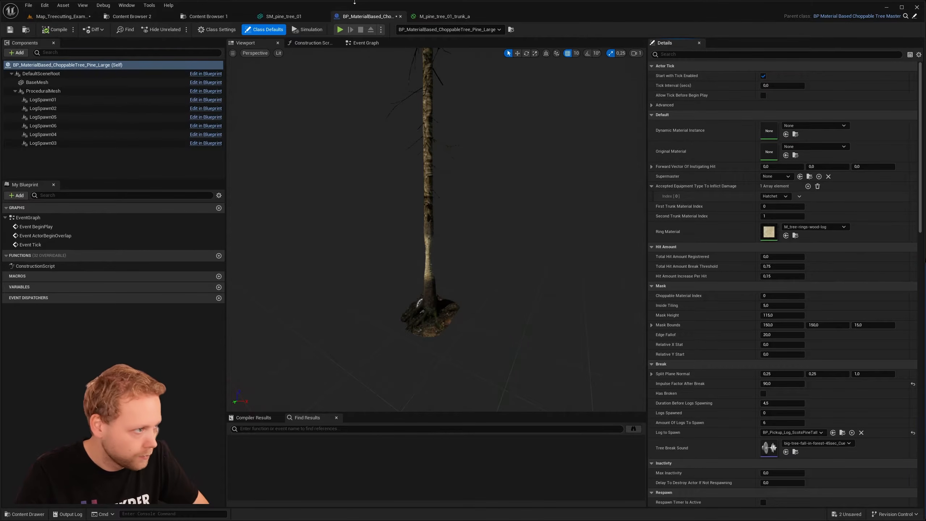
{"action": "left_click", "coordinate": [321, 17]}
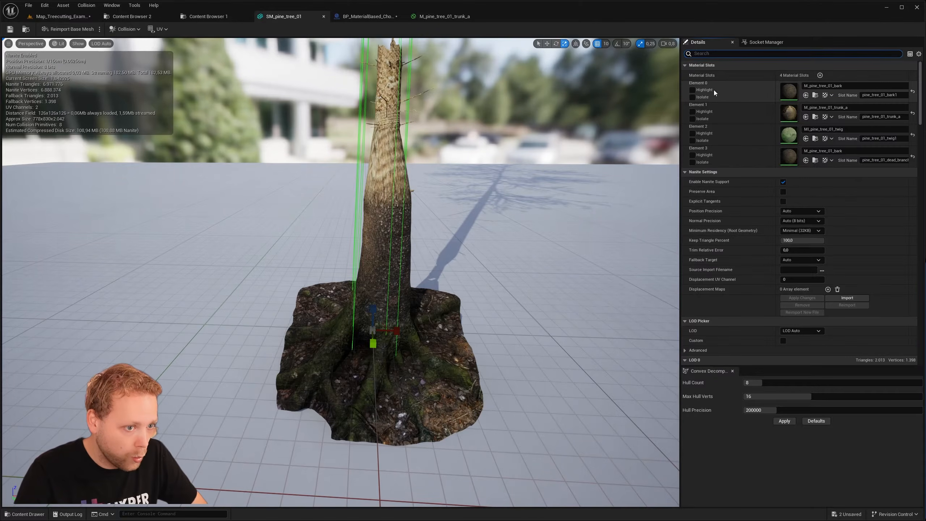
{"action": "right_click_drag", "start_coordinate": [584, 153], "coordinate": [558, 139]}
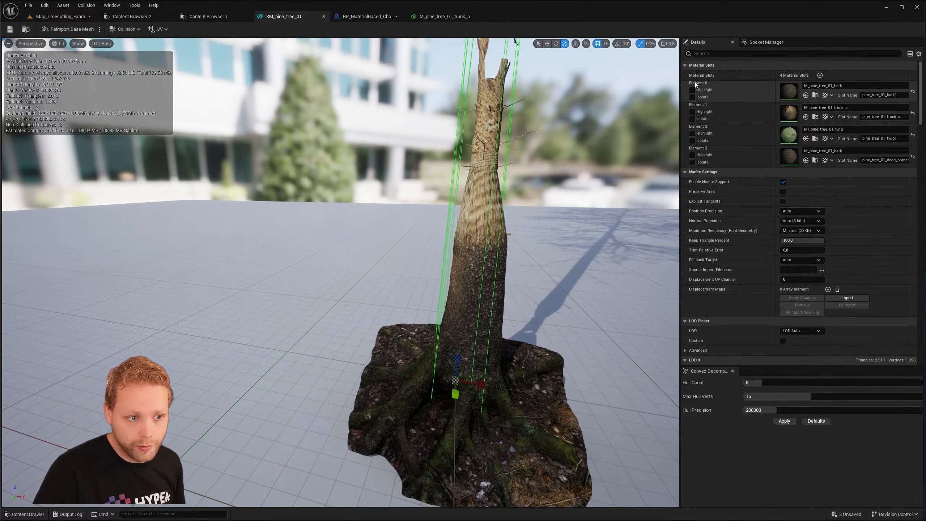
{"action": "right_click_drag", "start_coordinate": [620, 164], "coordinate": [671, 174]}
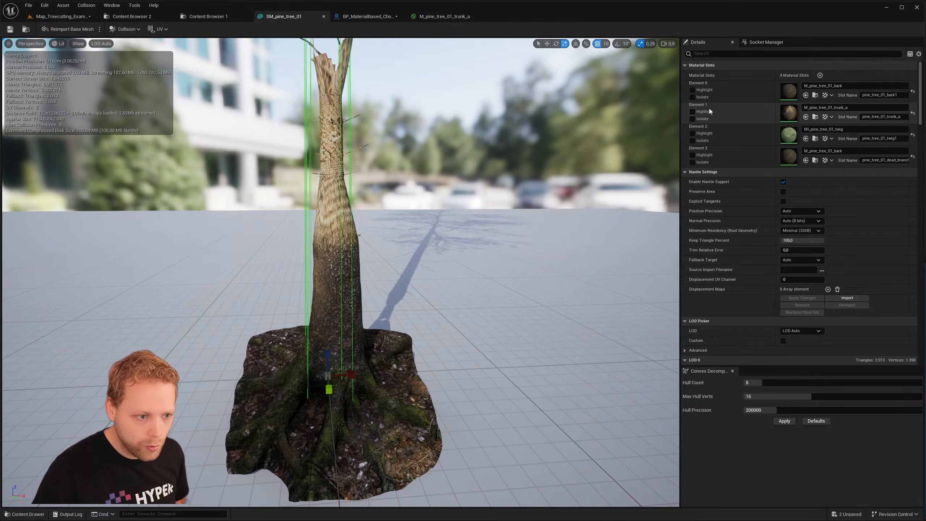
- Set the Choppable Material Index of the Pine_Large blueprint to 1 and save the blueprint
{"action": "left_click", "coordinate": [388, 16]}
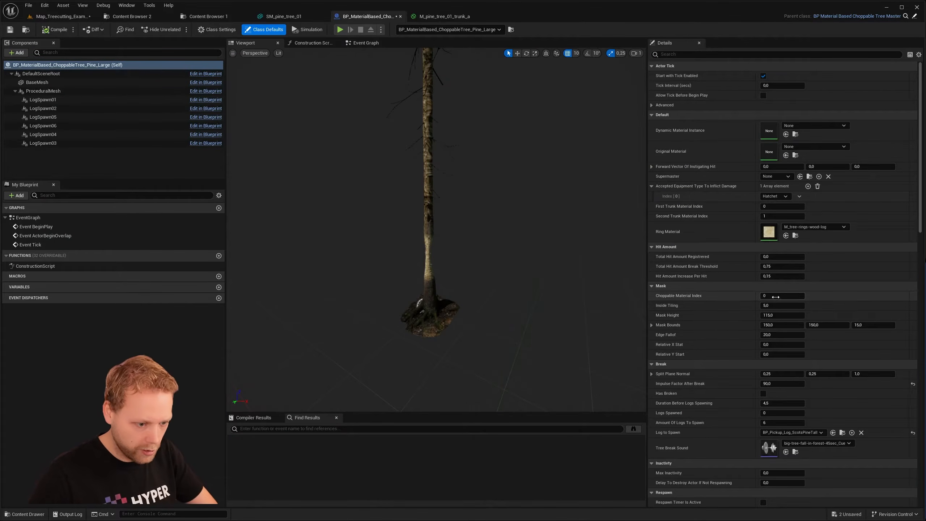
{"action": "key", "text": "Return"}
{"action": "left_click", "coordinate": [9, 30]}
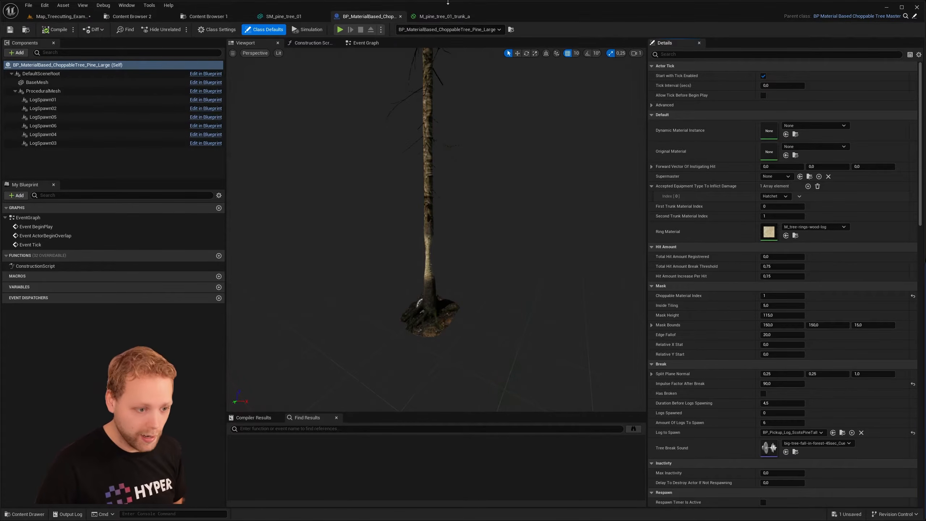
- Check the Pine_Large blueprint's mesh and Top Mesh Material settings against the material slots of SM_pine_tree_01
{"action": "scroll", "coordinate": [725, 243], "scroll_direction": "down", "scroll_amount": 5}
{"action": "scroll", "coordinate": [725, 246], "scroll_direction": "down", "scroll_amount": 5}
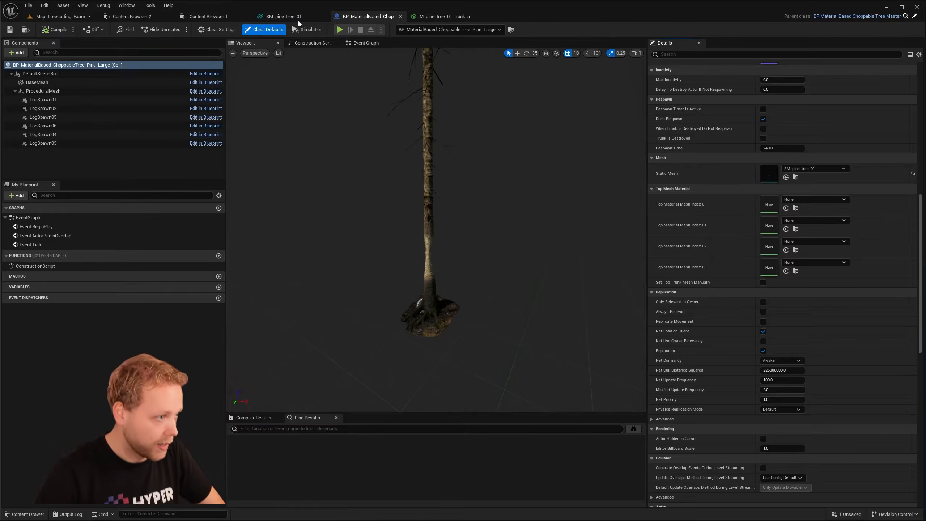
{"action": "left_click", "coordinate": [319, 17]}
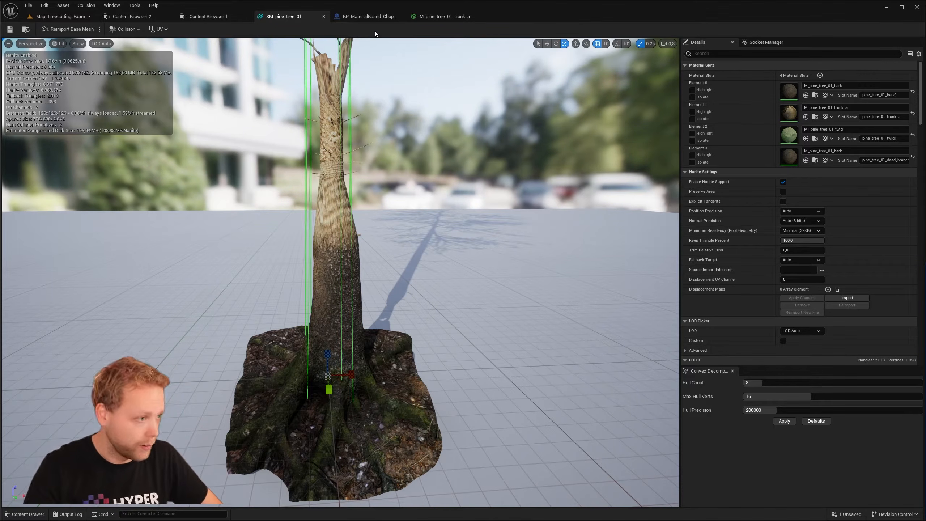
{"action": "scroll", "coordinate": [376, 47], "scroll_direction": "down", "scroll_amount": 6}
{"action": "left_click", "coordinate": [368, 16]}
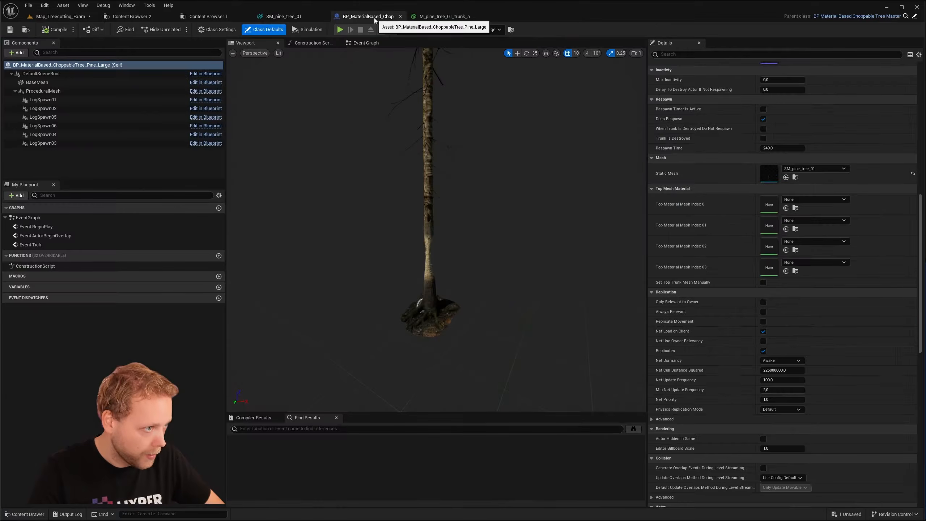
- Inspect the pine trunk in the blueprint preview and briefly highlight material slot Element 1 on SM_pine_tree_01
{"action": "right_click_drag", "start_coordinate": [477, 151], "coordinate": [481, 143]}
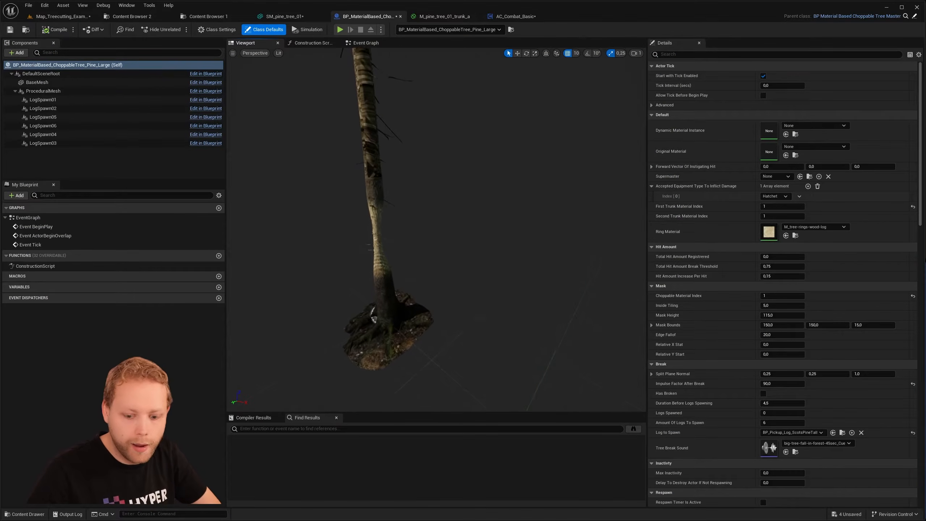
{"action": "right_click_drag", "start_coordinate": [634, 125], "coordinate": [622, 136]}
{"action": "mouse_move", "coordinate": [487, 149]}
{"action": "right_mouse_down"}
{"action": "mouse_move", "coordinate": [478, 142]}
{"action": "mouse_move", "coordinate": [487, 150]}
{"action": "right_mouse_up"}
{"action": "scroll", "coordinate": [497, 151], "scroll_direction": "down", "scroll_amount": 3}
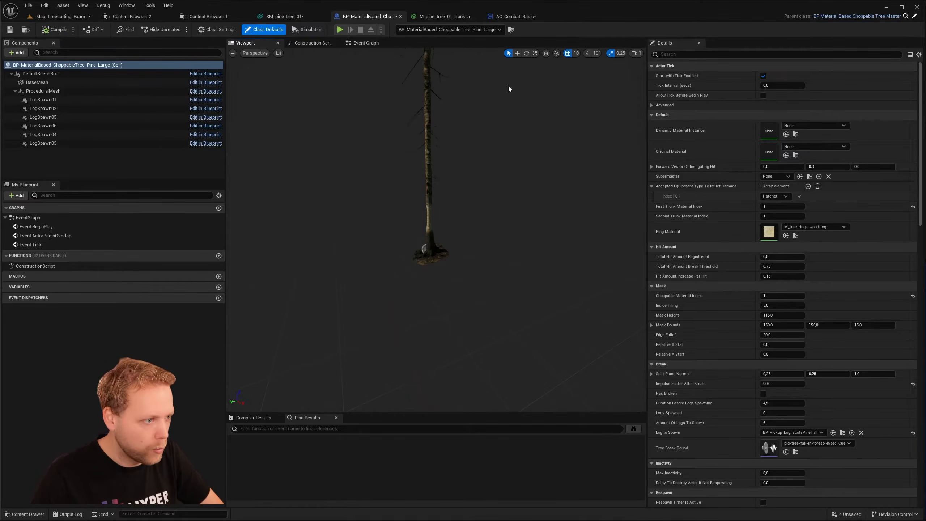
{"action": "left_click", "coordinate": [284, 16]}
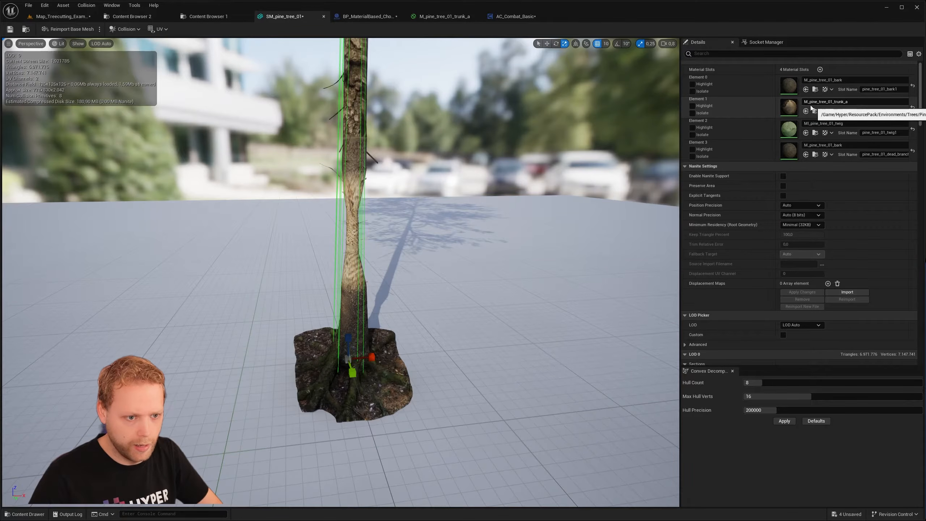
{"action": "left_click", "coordinate": [692, 106]}
{"action": "left_click", "coordinate": [693, 106]}
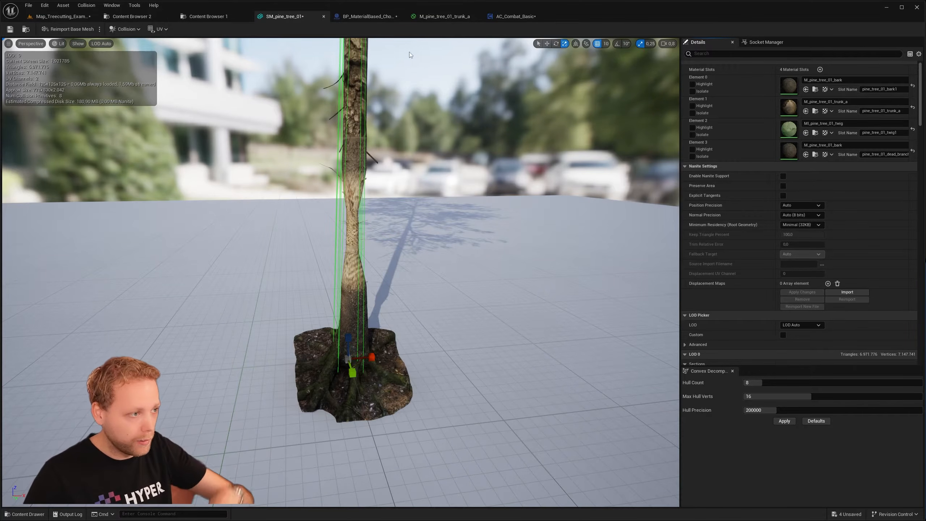
{"action": "right_click_drag", "start_coordinate": [457, 95], "coordinate": [483, 65]}
{"action": "scroll", "coordinate": [457, 95], "scroll_direction": "down", "scroll_amount": 3}
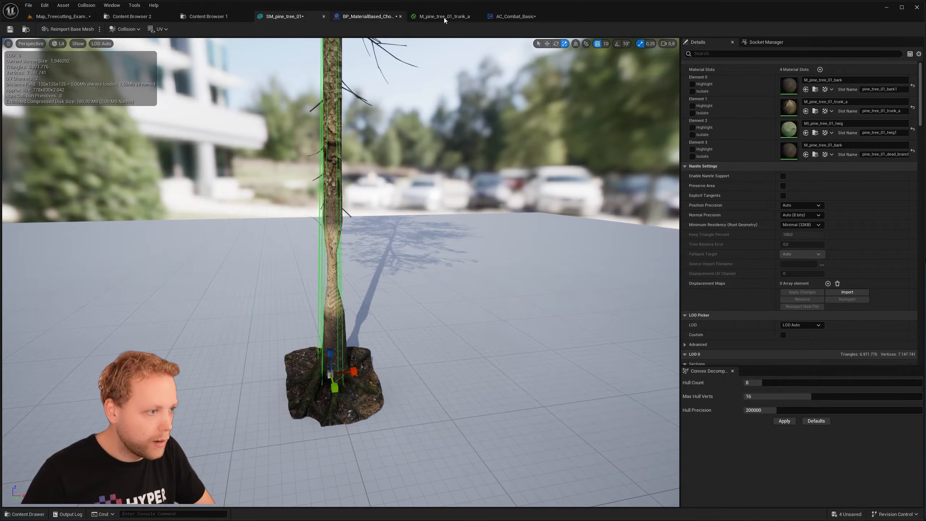
- Compare the blueprint's four Top Material Mesh Index assignments with the material slot order of SM_pine_tree_01
{"action": "left_click", "coordinate": [386, 16]}
{"action": "scroll", "coordinate": [717, 238], "scroll_direction": "down", "scroll_amount": 10}
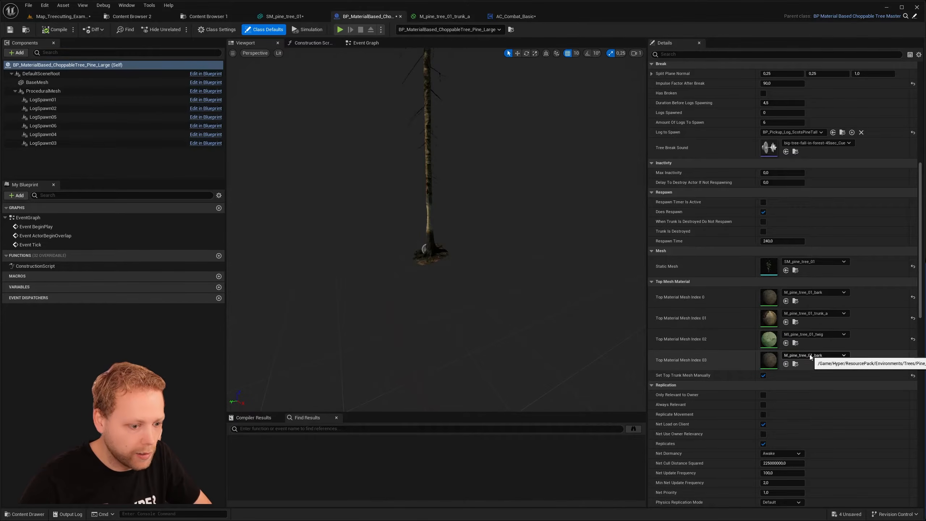
{"action": "left_click", "coordinate": [301, 16]}
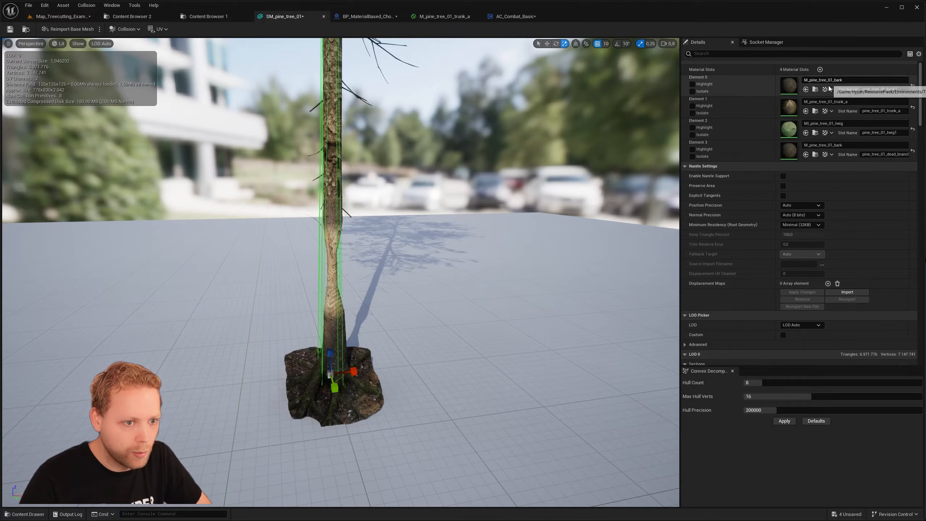
{"action": "left_click", "coordinate": [369, 16]}
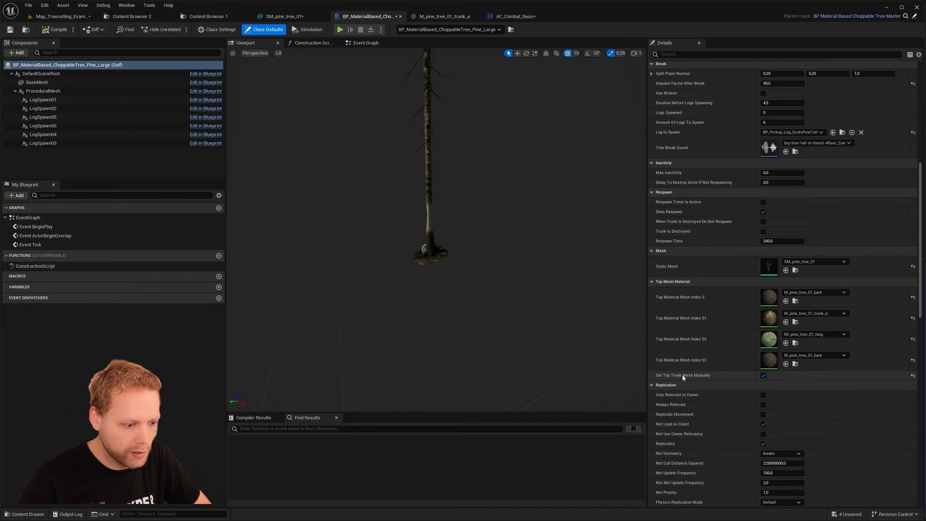
- Play the Map_Treecutting_Example level and chop the large pine's trunk with the hatchet until it breaks
{"action": "left_click", "coordinate": [62, 18]}
{"action": "right_click_drag", "start_coordinate": [270, 153], "coordinate": [306, 151]}
{"action": "key", "text": "w"}
{"action": "left_click", "coordinate": [178, 29]}
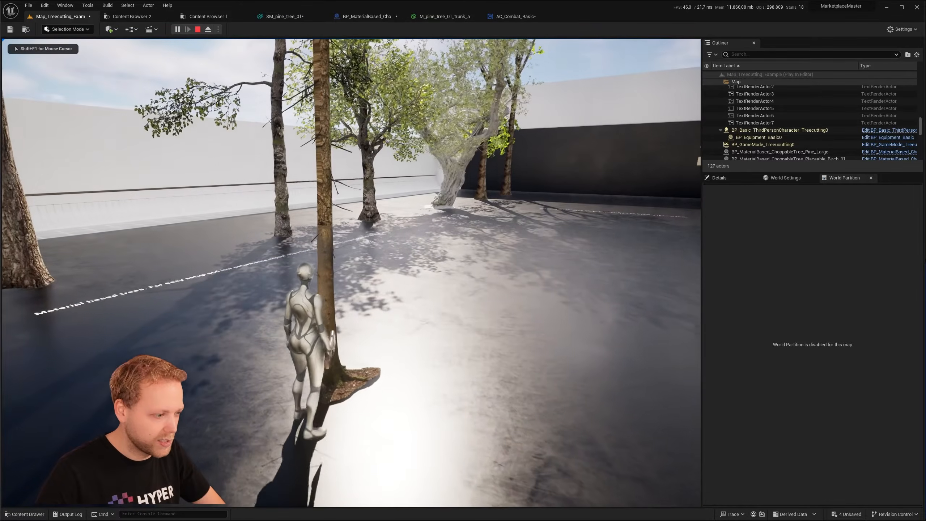
{"action": "left_click", "coordinate": [352, 273]}
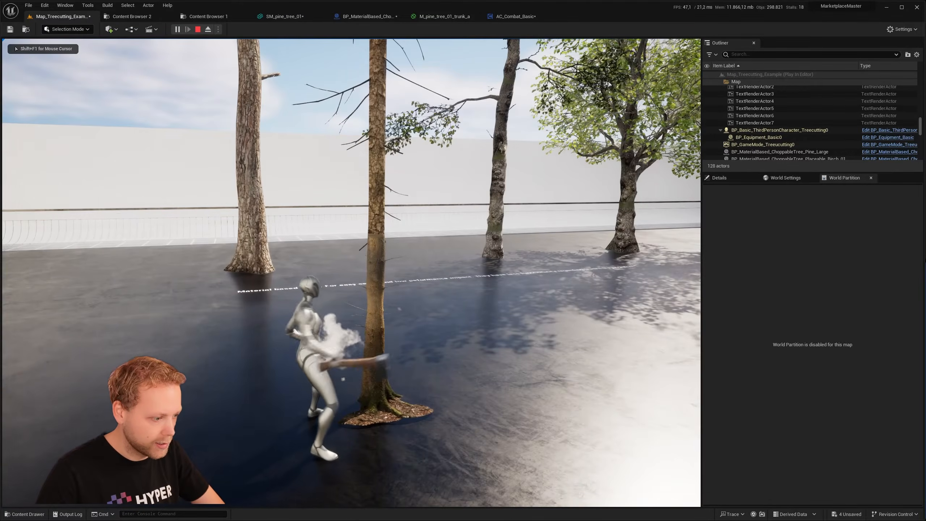
{"action": "left_click", "coordinate": [352, 272]}
{"action": "left_click", "coordinate": [351, 272]}
{"action": "left_click", "coordinate": [352, 272]}
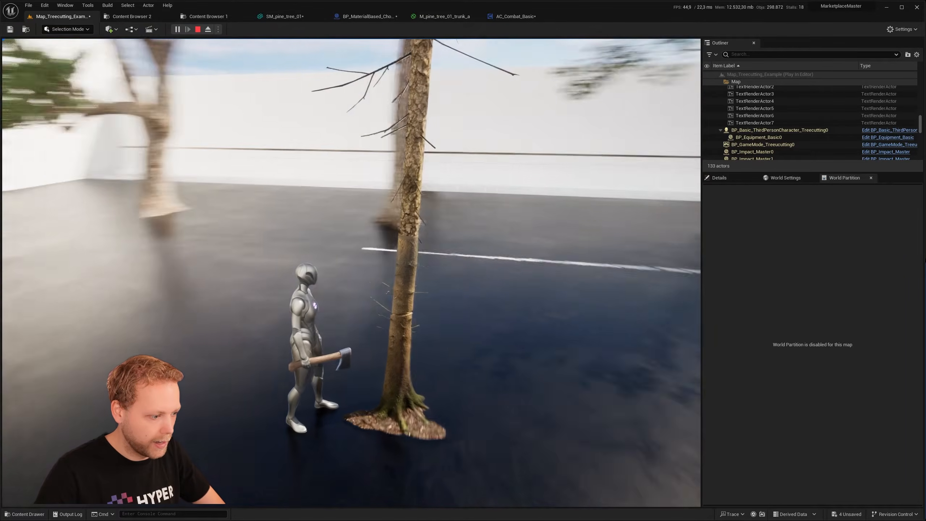
- Walk the character around the stump and falling pine to inspect the break and spawned logs, and end the play session
{"action": "key", "text": "s"}
{"action": "key", "text": "w"}
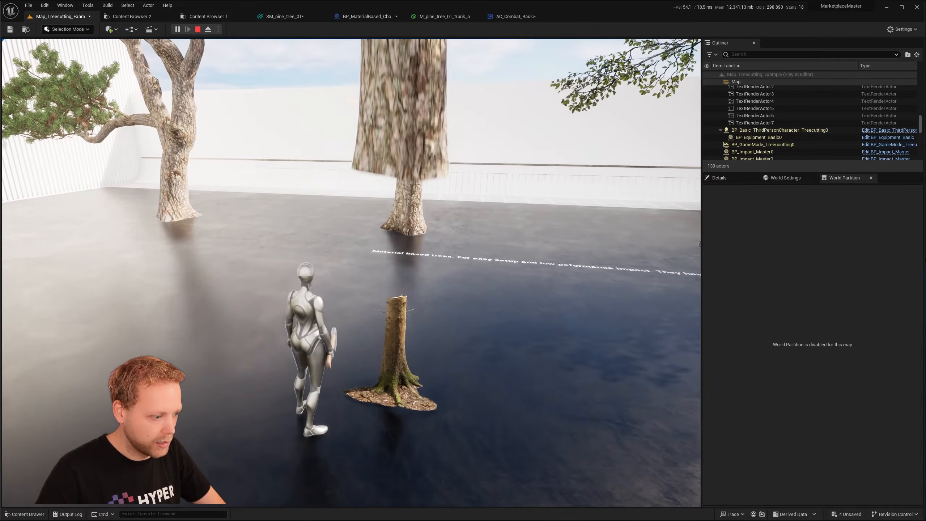
{"action": "key", "text": "a"}
{"action": "key", "text": "s"}
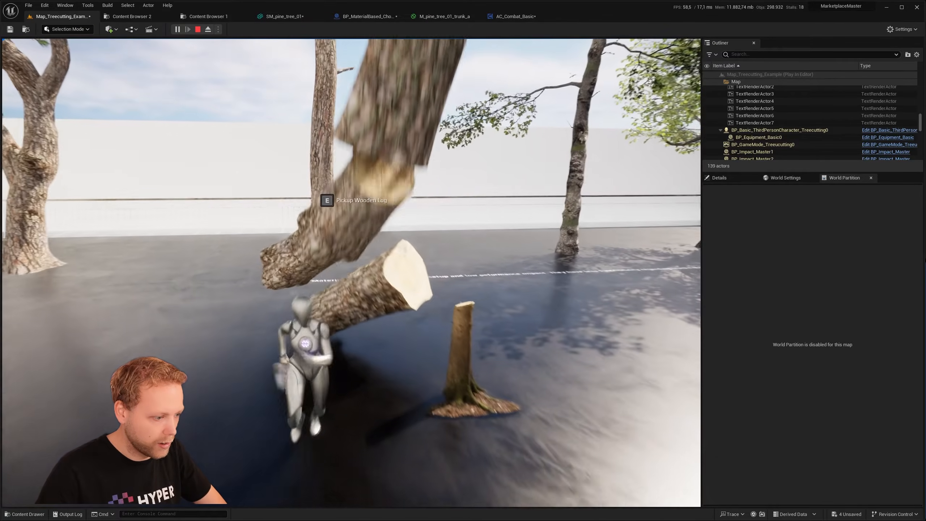
{"action": "key", "text": "w"}
{"action": "key", "text": "Escape"}
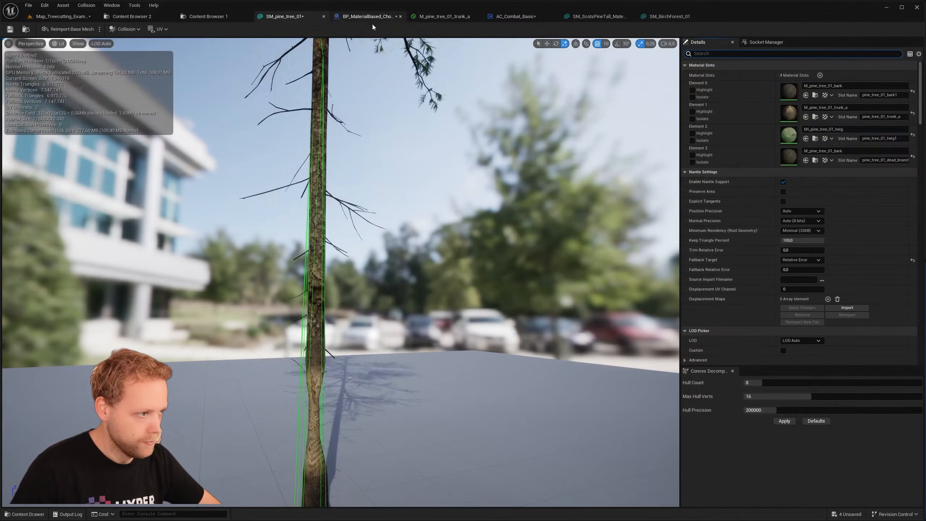
- Turn off Set Top Trunk Mesh Manually in the Pine_Large blueprint and save it
{"action": "left_click", "coordinate": [366, 16]}
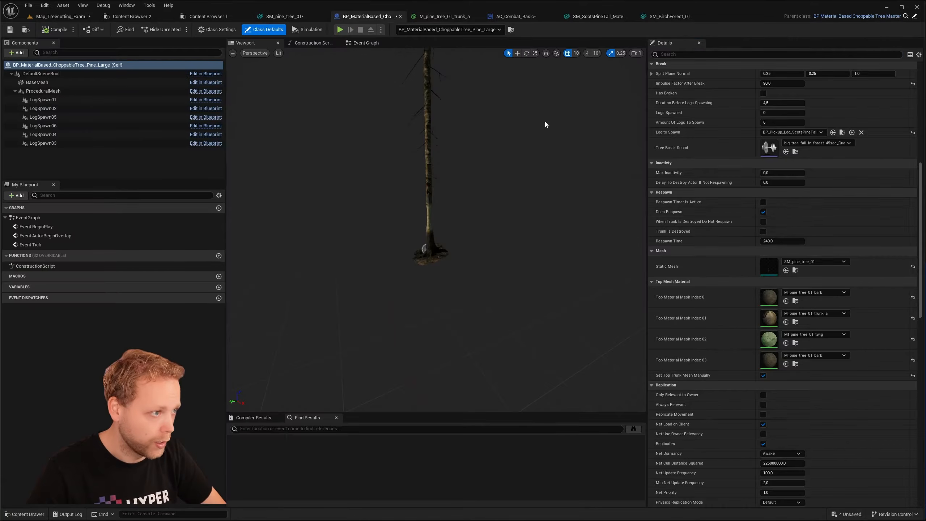
{"action": "scroll", "coordinate": [717, 246], "scroll_direction": "down", "scroll_amount": 5}
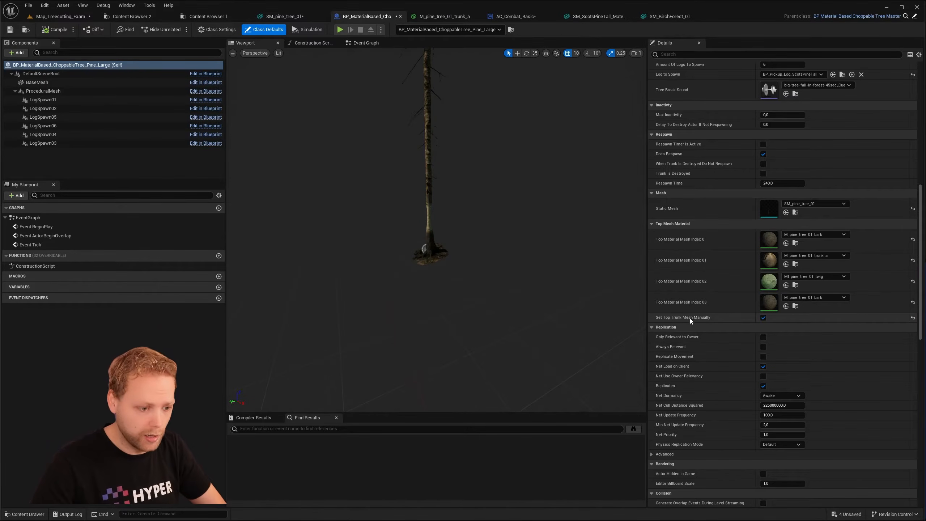
{"action": "left_click", "coordinate": [763, 318]}
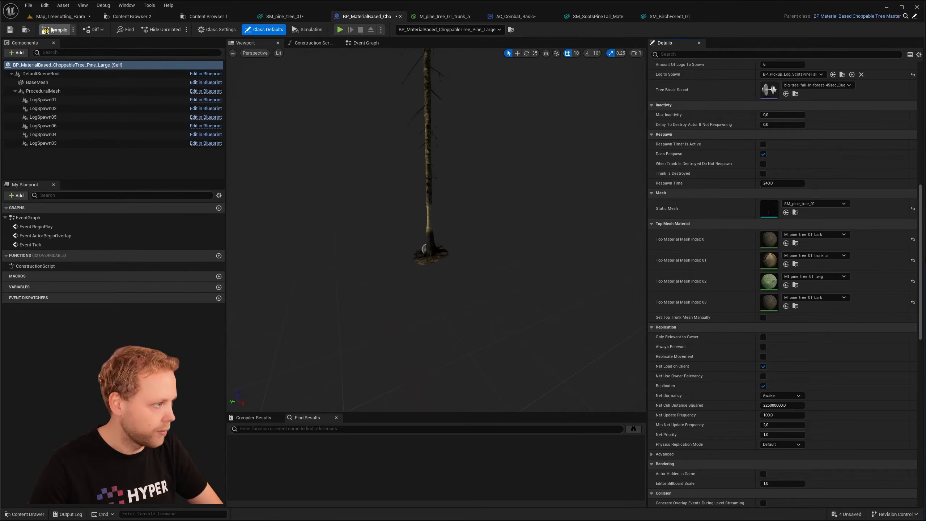
{"action": "left_click", "coordinate": [9, 30]}
- Play-test chopping the large pine without manual top trunk materials, back away to view the whole tree, and stop playing
{"action": "left_click", "coordinate": [62, 16]}
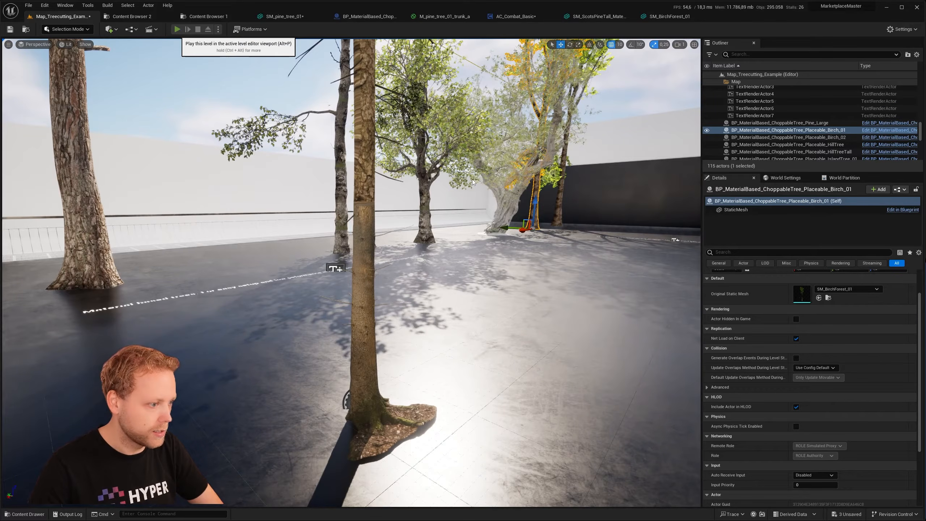
{"action": "key", "text": "w"}
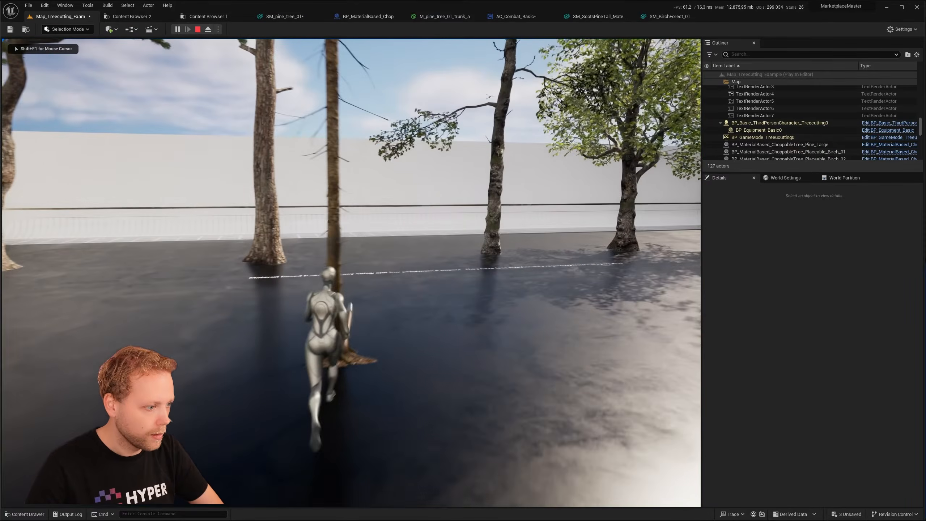
{"action": "left_click", "coordinate": [470, 182]}
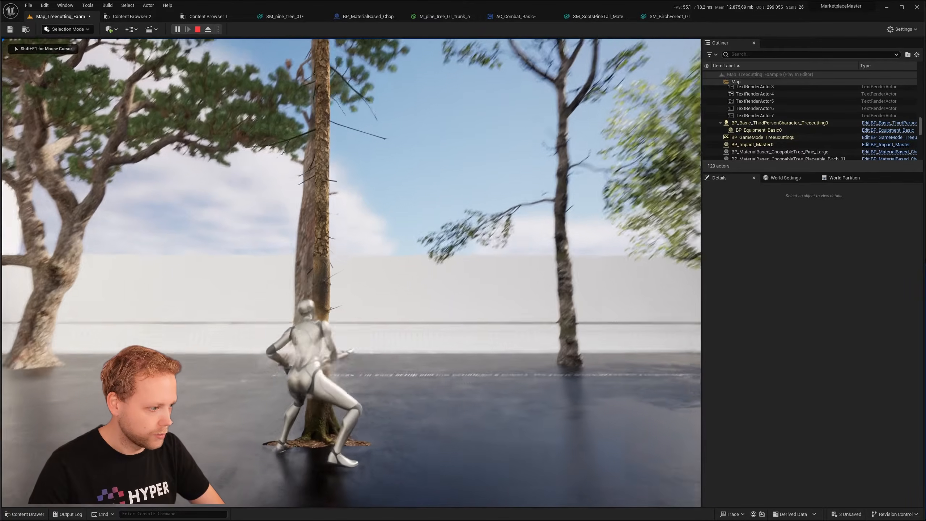
{"action": "left_click", "coordinate": [352, 273]}
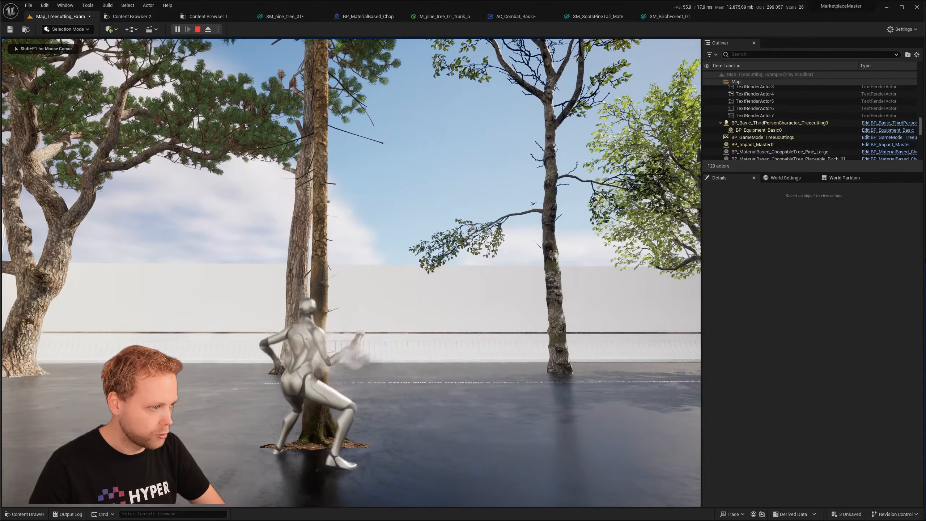
{"action": "left_click", "coordinate": [352, 273]}
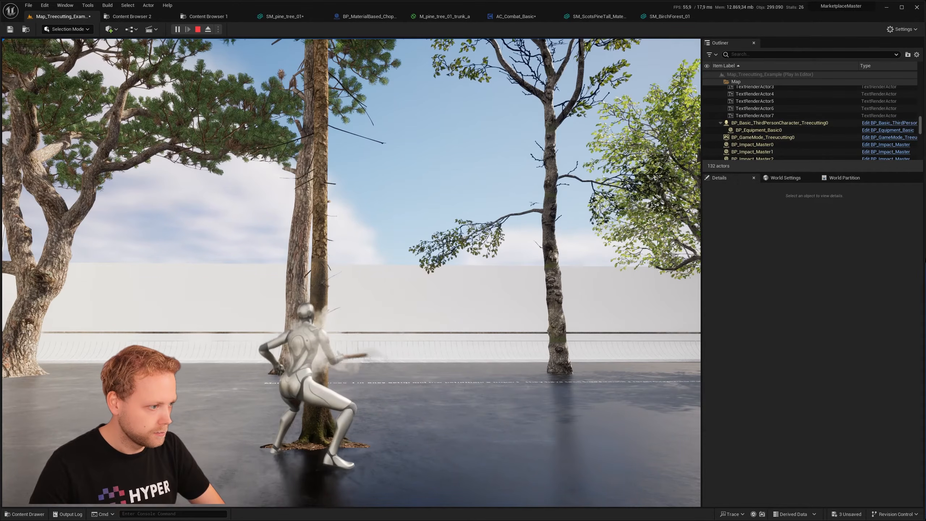
{"action": "key", "text": "s"}
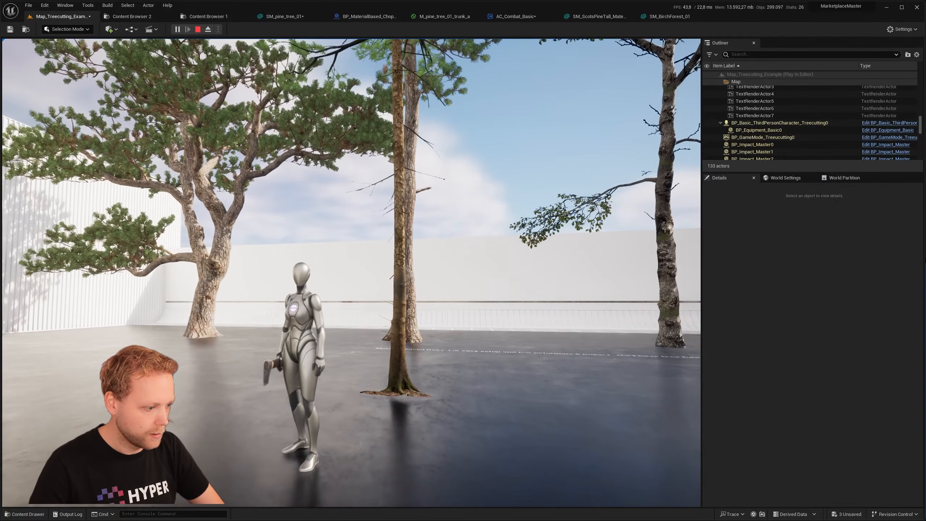
{"action": "key", "text": "s"}
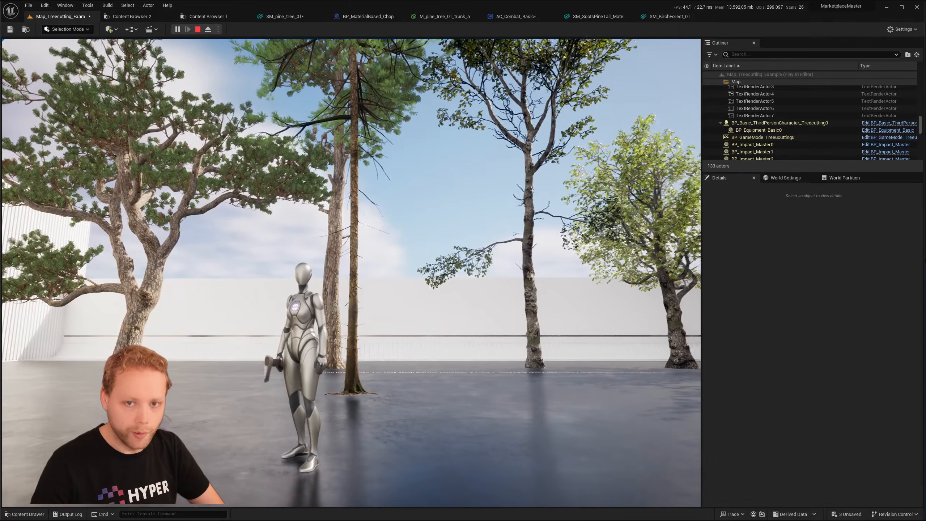
{"action": "key", "text": "Escape"}
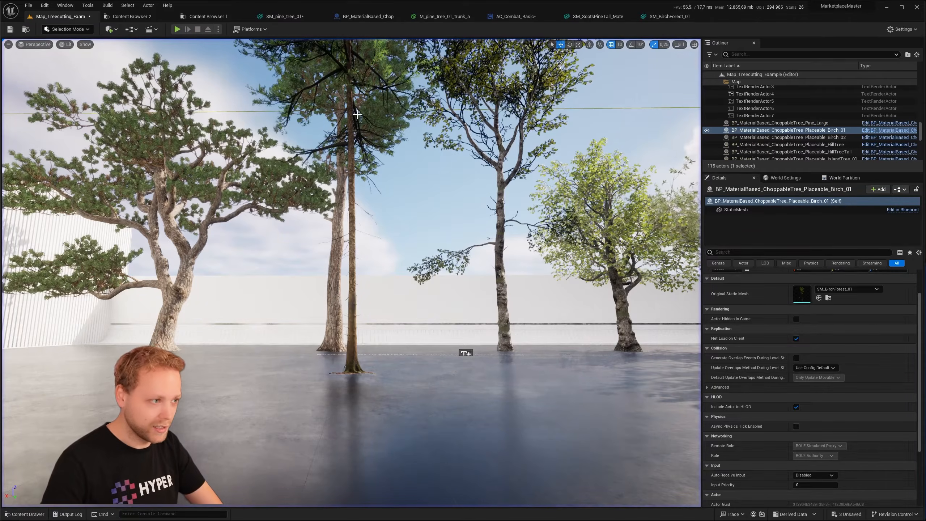
- Check SM_pine_tree_01 and turn Set Top Trunk Mesh Manually back on in the Pine_Large blueprint
{"action": "left_click", "coordinate": [377, 18]}
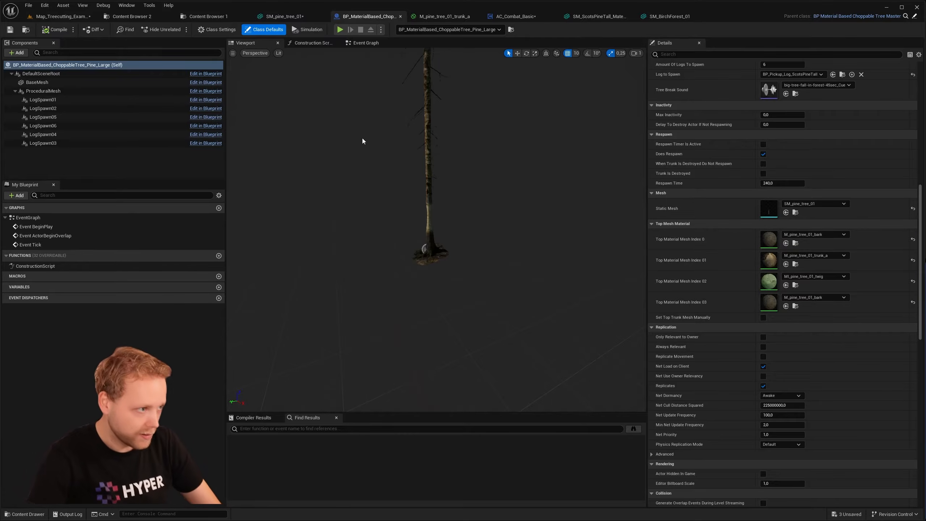
{"action": "left_click", "coordinate": [286, 17]}
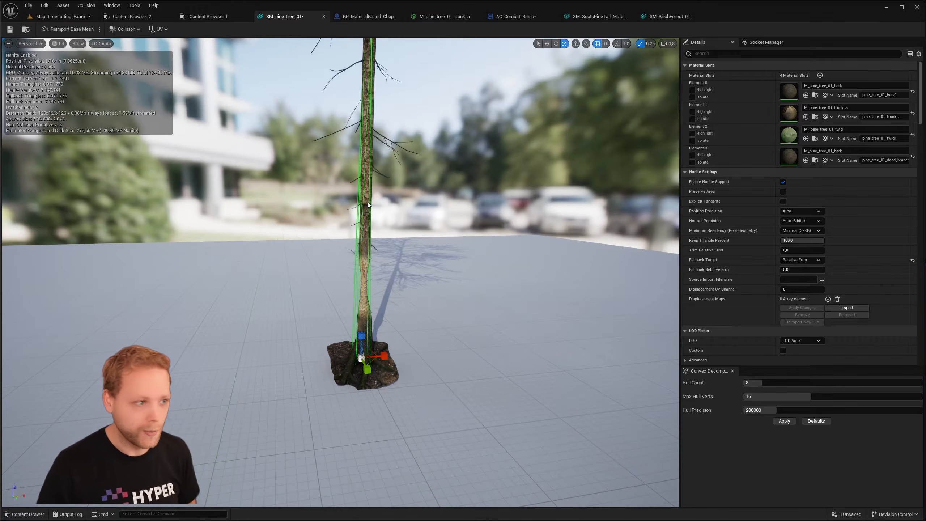
{"action": "left_click", "coordinate": [369, 16]}
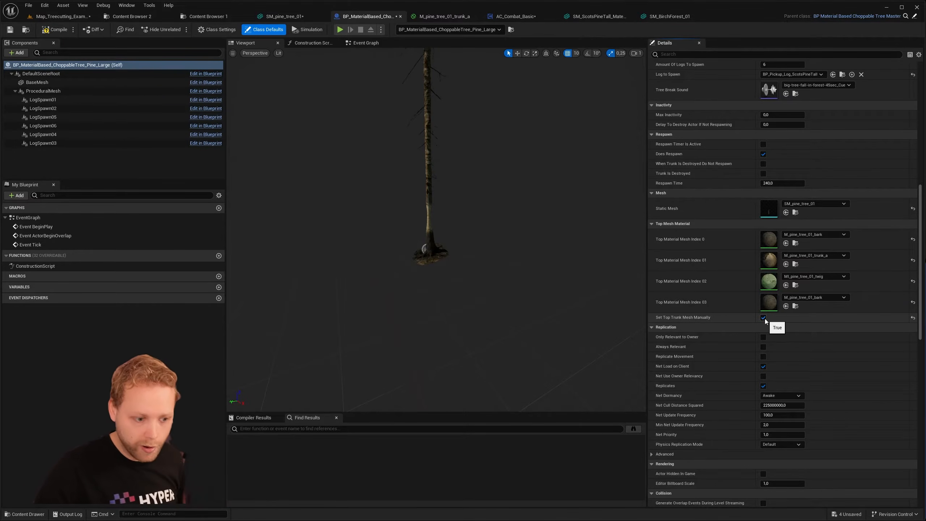
- Review the Pine_Large blueprint's trunk index and mask settings, and examine the Nanite settings of SM_pine_tree_01
{"action": "scroll", "coordinate": [759, 288], "scroll_direction": "up", "scroll_amount": 10}
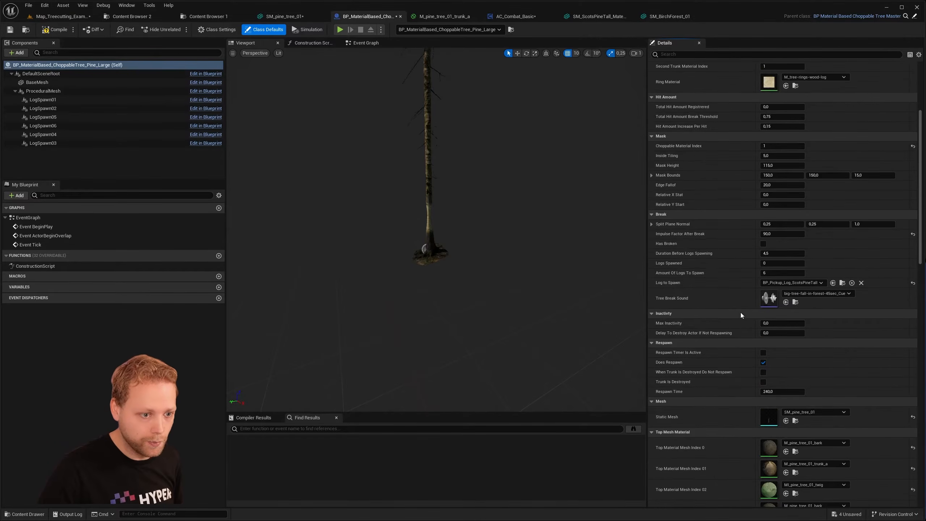
{"action": "scroll", "coordinate": [700, 197], "scroll_direction": "up", "scroll_amount": 2}
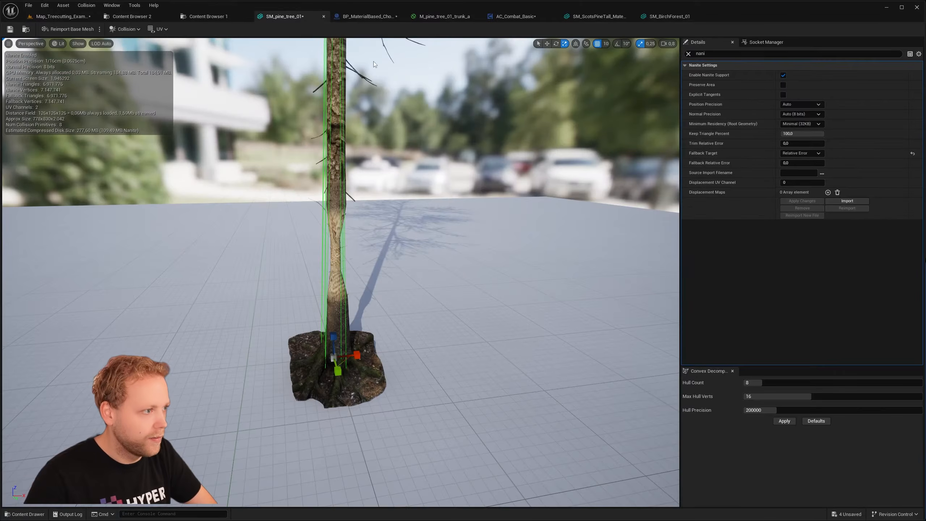
{"action": "right_click_drag", "start_coordinate": [373, 64], "coordinate": [380, 40]}
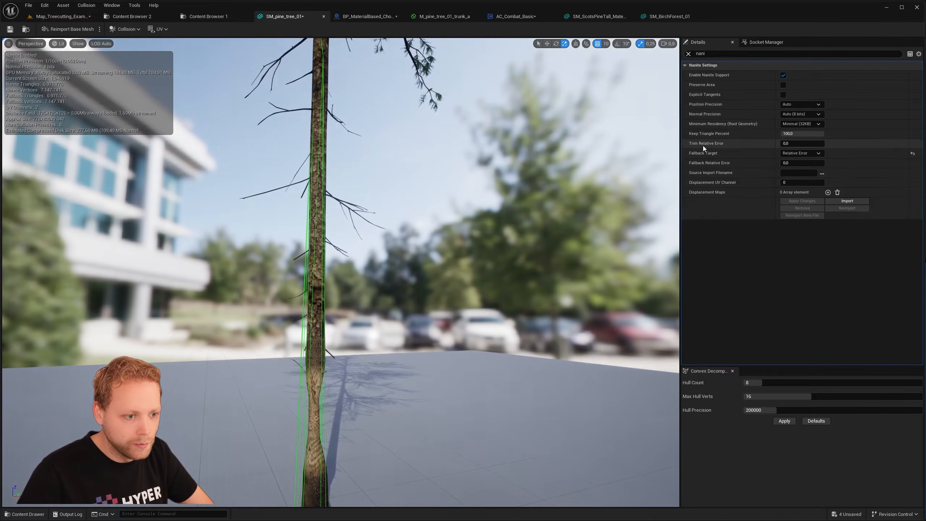
- Check SM_pine_tree_01's Nanite Fallback Target options, and play-test chopping the large pine in the Treecutting example map
{"action": "left_click", "coordinate": [800, 155]}
{"action": "left_click", "coordinate": [798, 154]}
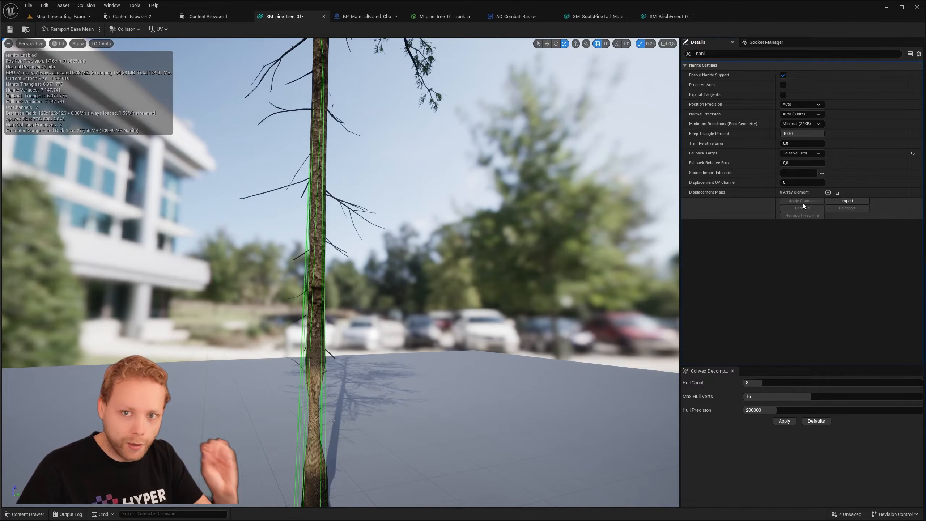
{"action": "left_click", "coordinate": [62, 16]}
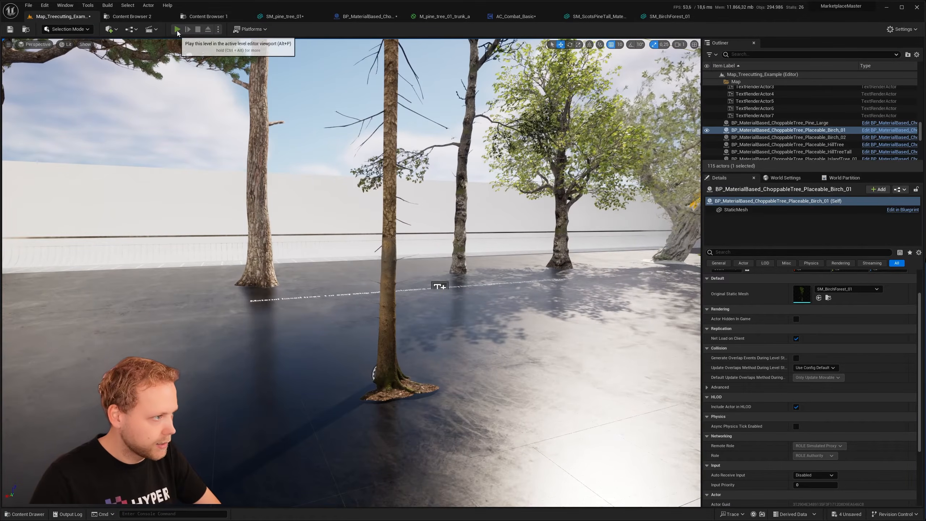
{"action": "key", "text": "alt+p"}
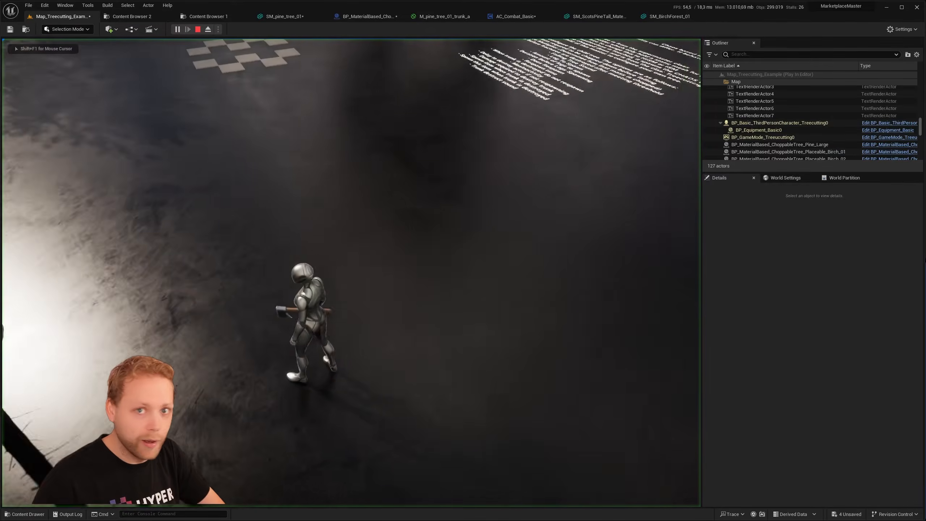
{"action": "key", "text": "w"}
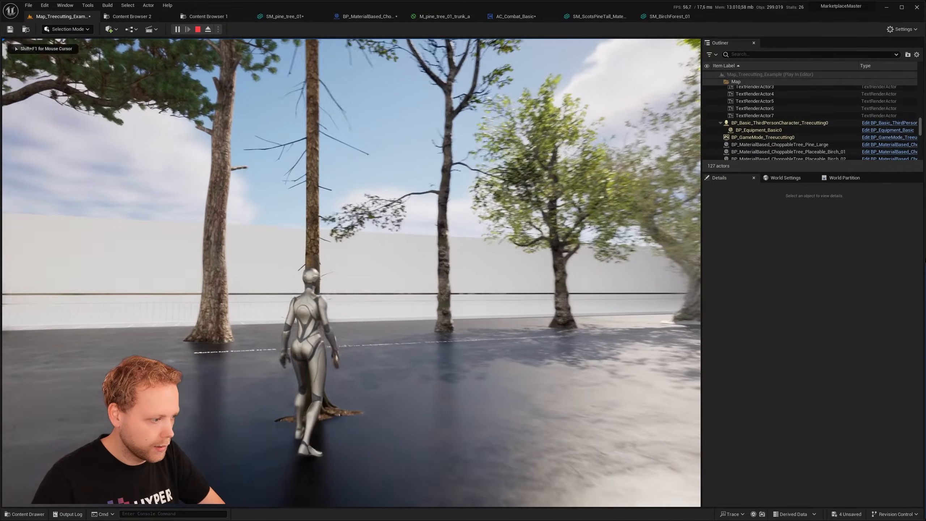
{"action": "left_click", "coordinate": [352, 272]}
{"action": "left_click", "coordinate": [352, 272]}
{"action": "left_click", "coordinate": [352, 273]}
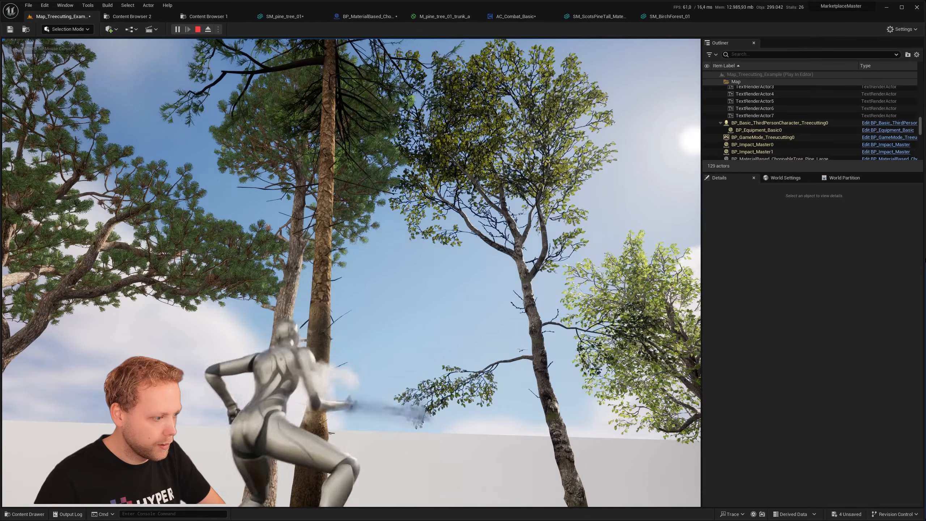
{"action": "left_click", "coordinate": [351, 272]}
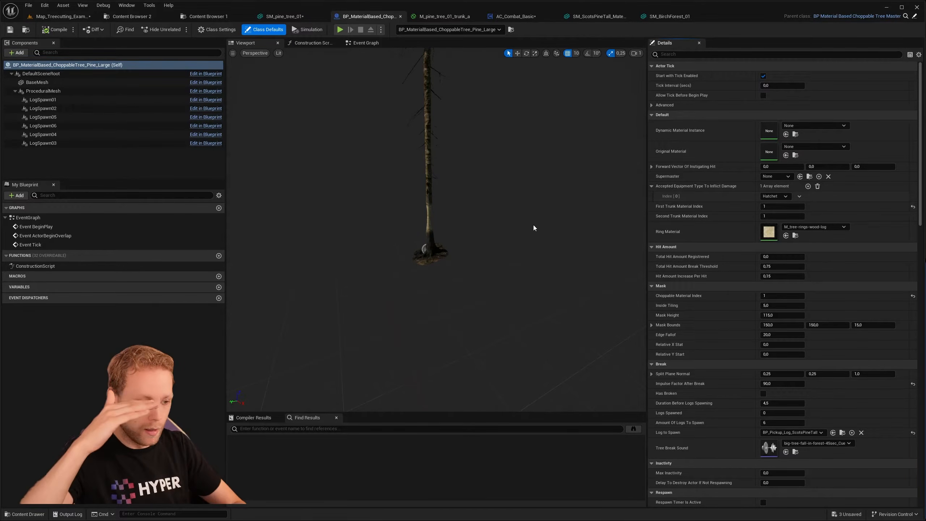
- Inspect the trunk in the Pine_Large blueprint, locate its assigned static mesh SM_pine_tree_01 from the class defaults, and open that mesh
{"action": "mouse_move", "coordinate": [477, 237]}
{"action": "right_mouse_down"}
{"action": "mouse_move", "coordinate": [468, 235]}
{"action": "mouse_move", "coordinate": [478, 237]}
{"action": "right_mouse_up"}
{"action": "key", "text": "w"}
{"action": "key", "text": "s"}
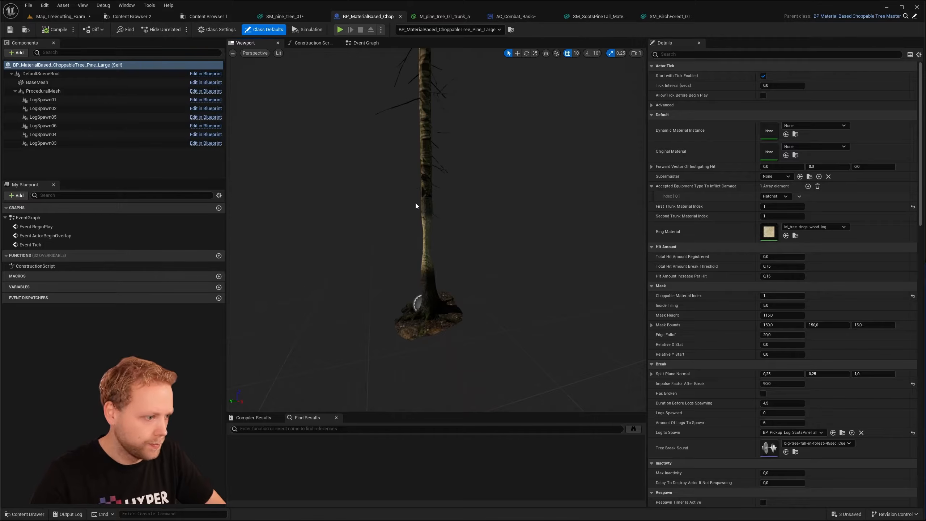
{"action": "left_click", "coordinate": [426, 204]}
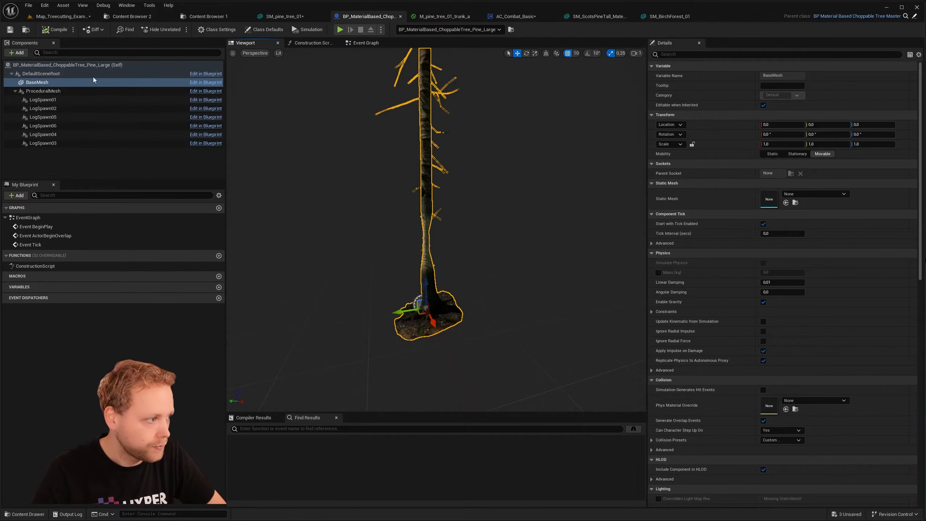
{"action": "left_click", "coordinate": [32, 64]}
{"action": "scroll", "coordinate": [788, 427], "scroll_direction": "down", "scroll_amount": 10}
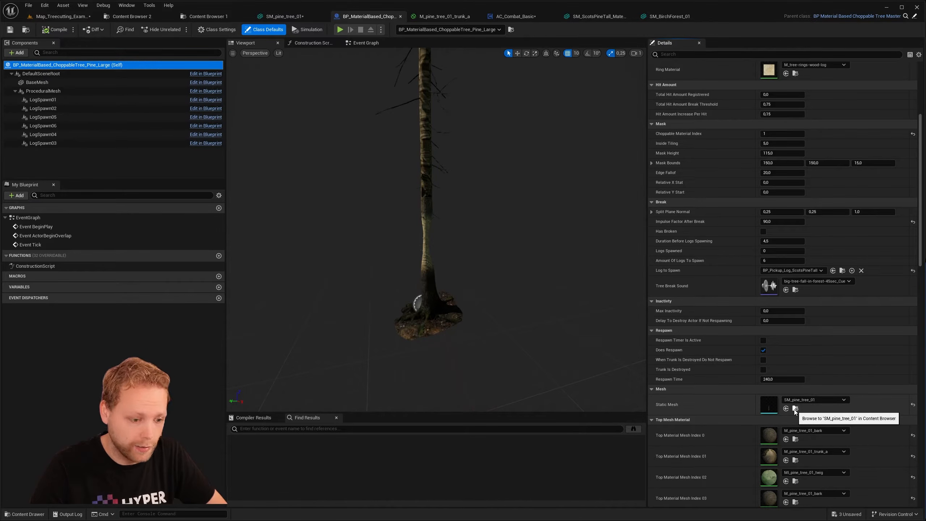
{"action": "left_click", "coordinate": [795, 409]}
{"action": "double_click", "coordinate": [358, 96]}
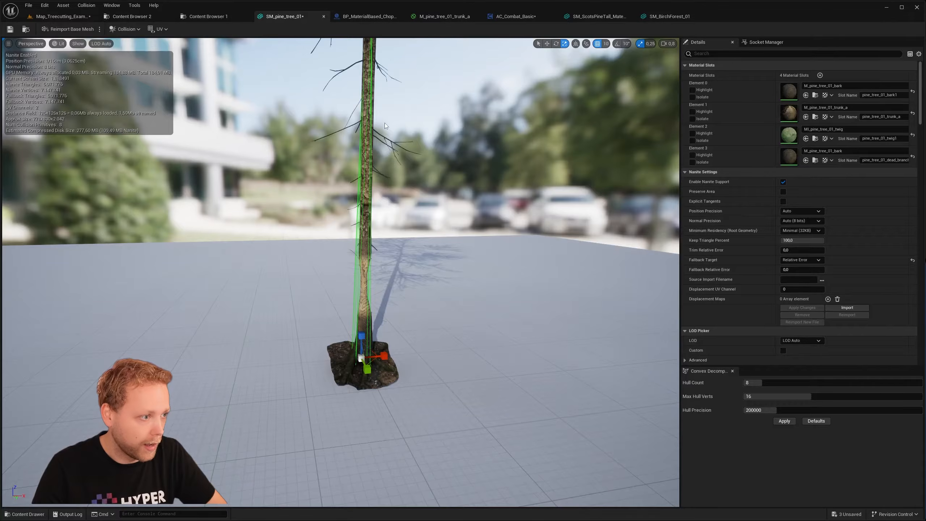
- Create a material instance of M_pine_tree_01_trunk_a and assign it to Element 1 of SM_pine_tree_01
{"action": "left_click", "coordinate": [815, 117]}
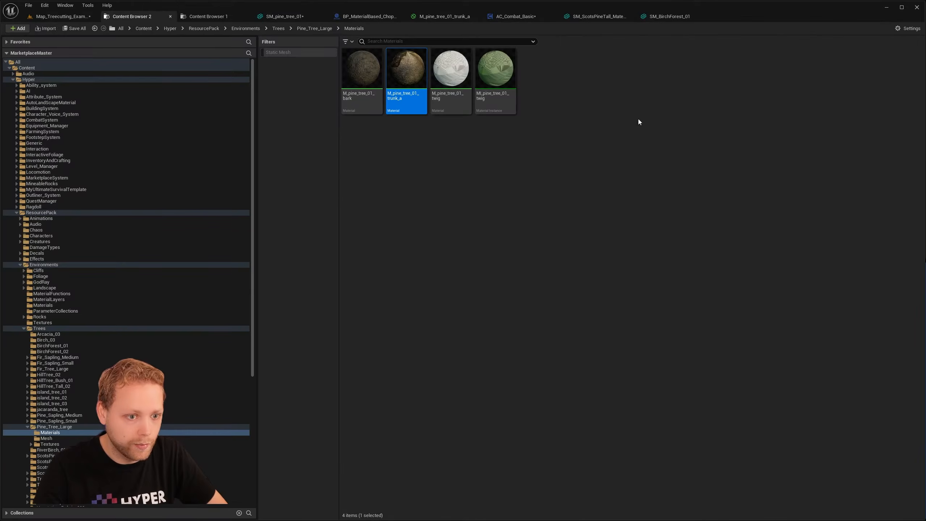
{"action": "right_click", "coordinate": [405, 104]}
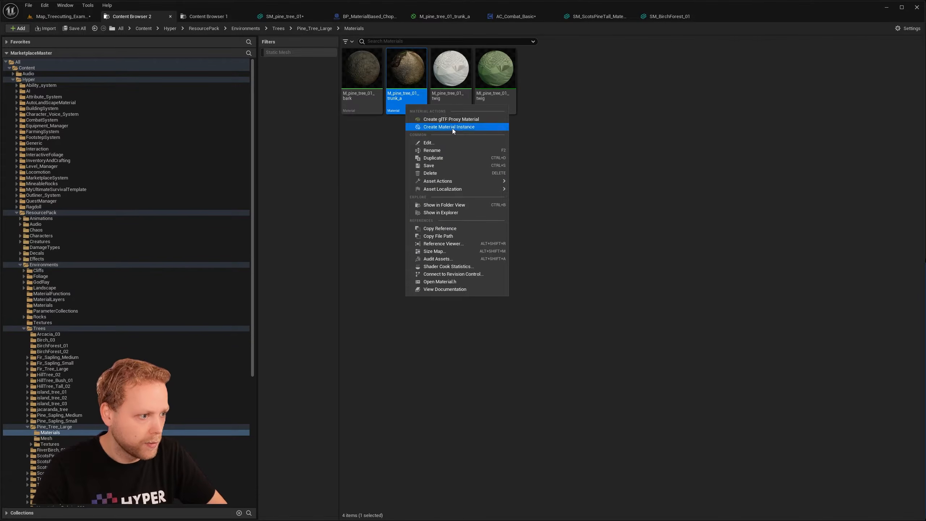
{"action": "left_click", "coordinate": [452, 128]}
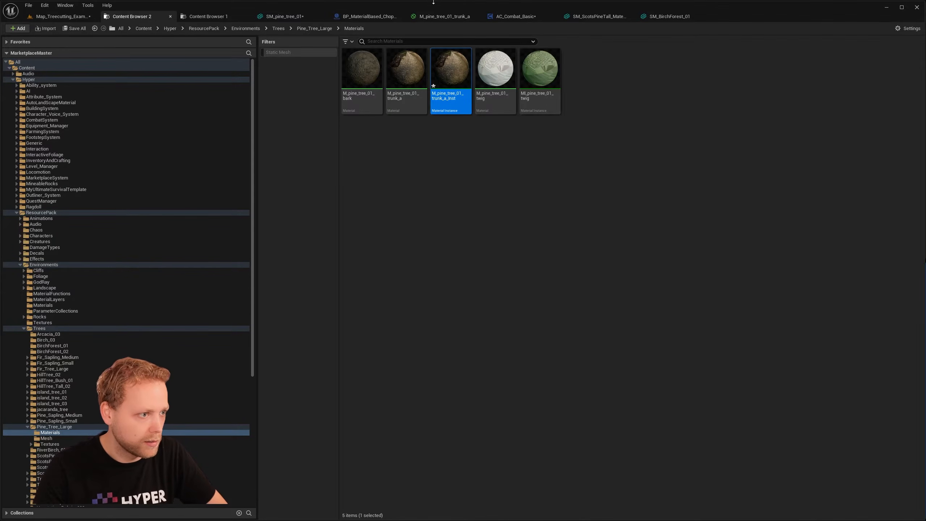
{"action": "left_click", "coordinate": [288, 18]}
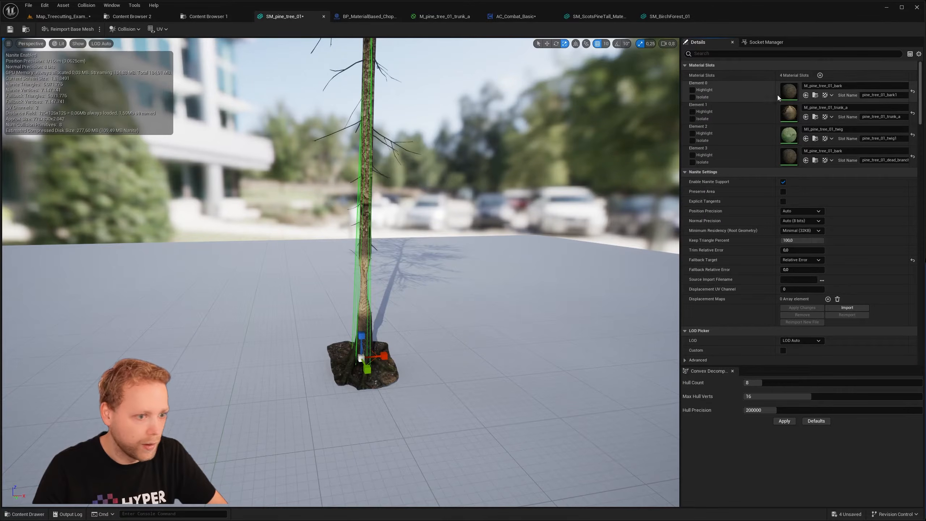
{"action": "left_click", "coordinate": [806, 117]}
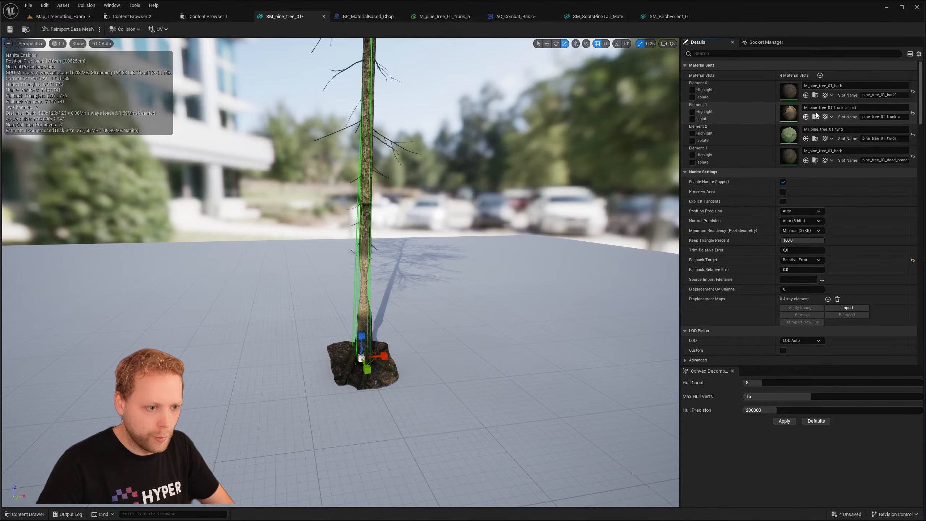
{"action": "right_click_drag", "start_coordinate": [468, 254], "coordinate": [467, 263]}
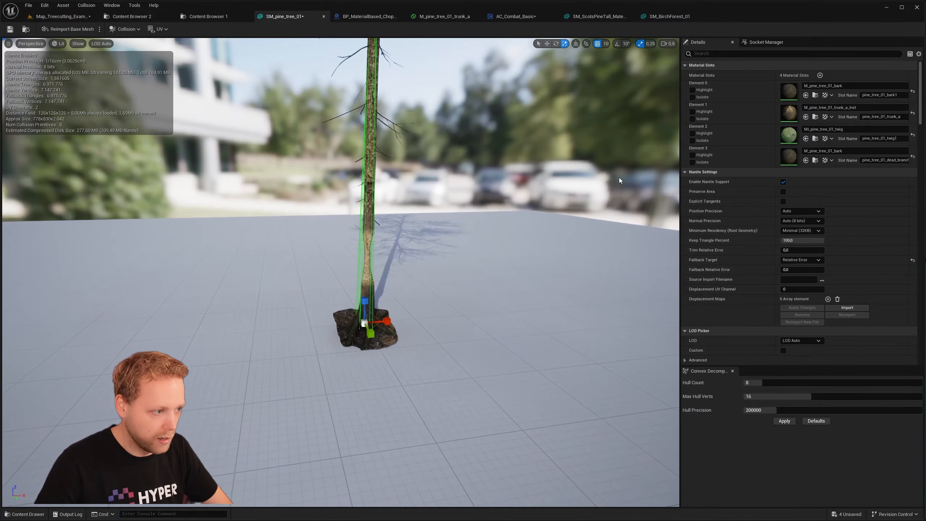
- Open the trunk material instance in an enlarged floating window beside the SM_pine_tree_01 mesh preview
{"action": "double_click", "coordinate": [788, 114]}
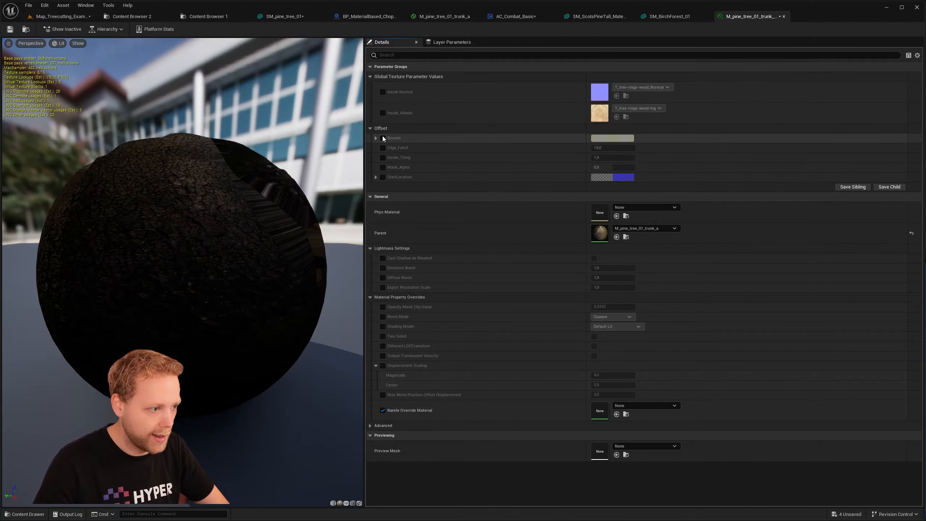
{"action": "left_click_drag", "start_coordinate": [750, 16], "coordinate": [527, 168]}
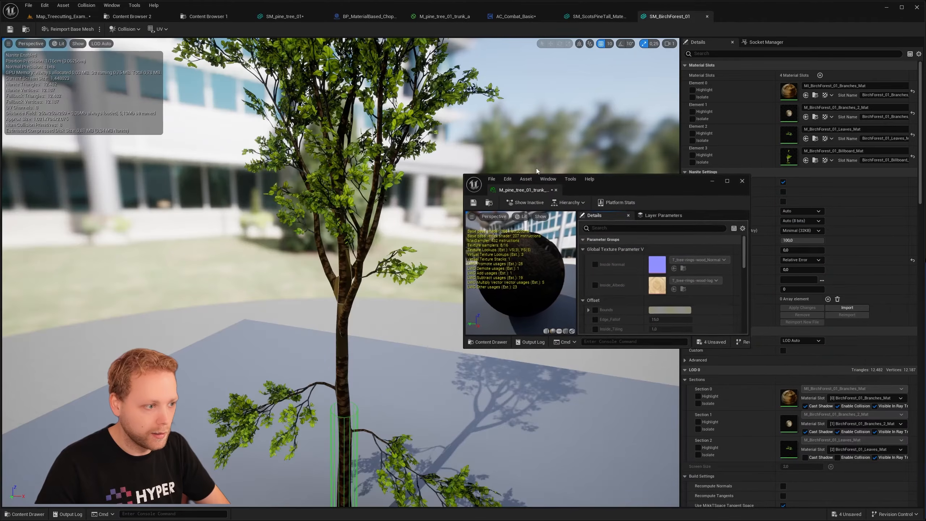
{"action": "left_click_drag", "start_coordinate": [616, 349], "coordinate": [615, 451]}
{"action": "left_click", "coordinate": [277, 17]}
{"action": "mouse_move", "coordinate": [350, 175]}
{"action": "right_mouse_down"}
{"action": "mouse_move", "coordinate": [361, 192]}
{"action": "mouse_move", "coordinate": [362, 170]}
{"action": "right_mouse_up"}
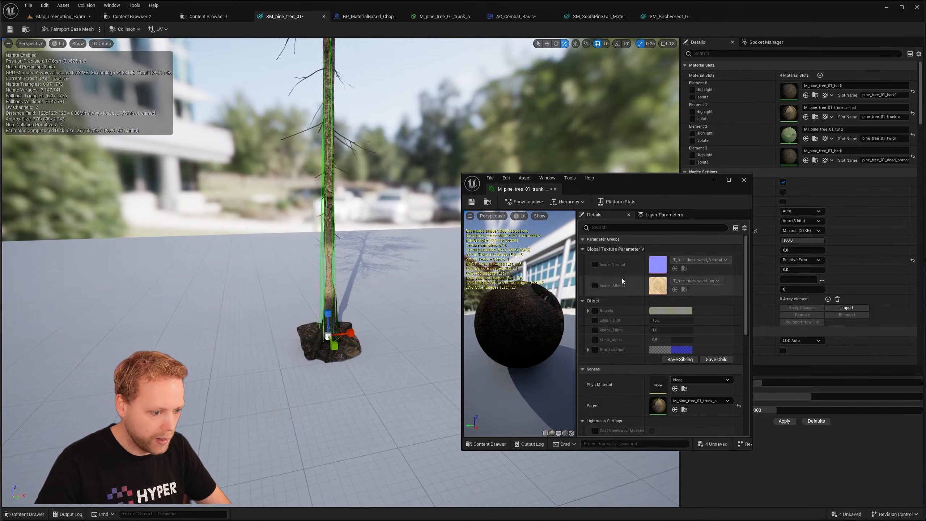
- Enable the Bounds override in the trunk material instance and hide the collision outline in the mesh preview
{"action": "left_click", "coordinate": [588, 311]}
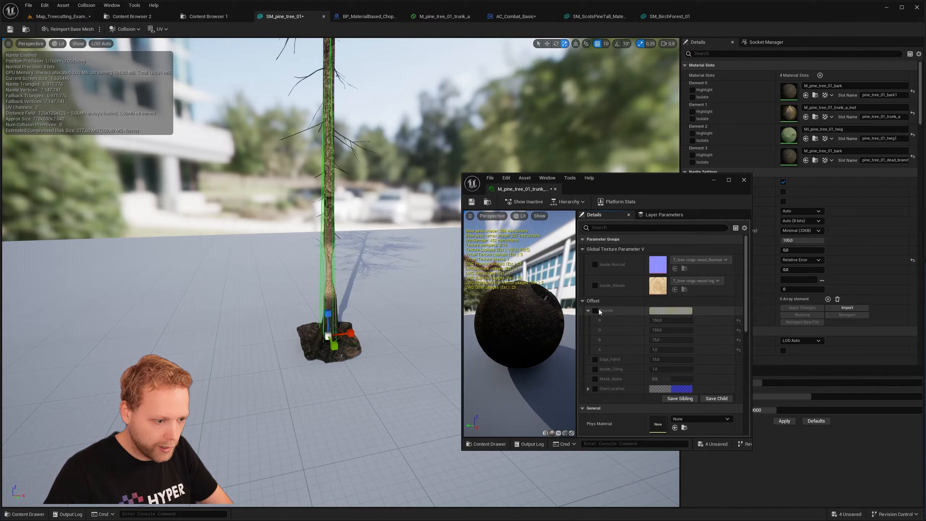
{"action": "left_click", "coordinate": [595, 311]}
{"action": "key", "text": "w"}
{"action": "right_click_drag", "start_coordinate": [408, 307], "coordinate": [405, 307]}
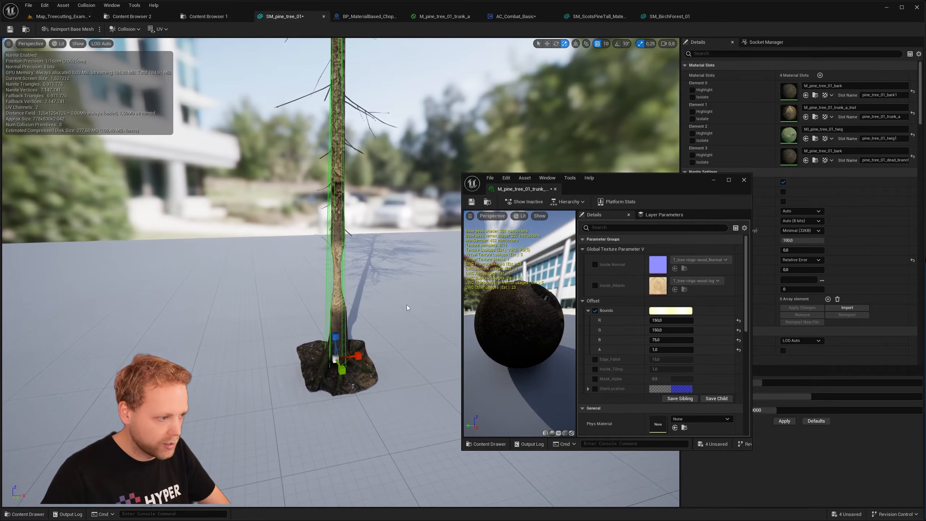
{"action": "left_click", "coordinate": [84, 46]}
{"action": "left_click", "coordinate": [104, 157]}
{"action": "key", "text": "w"}
{"action": "right_click_drag", "start_coordinate": [205, 204], "coordinate": [207, 223]}
{"action": "right_click_drag", "start_coordinate": [360, 257], "coordinate": [359, 256]}
{"action": "key", "text": "s"}
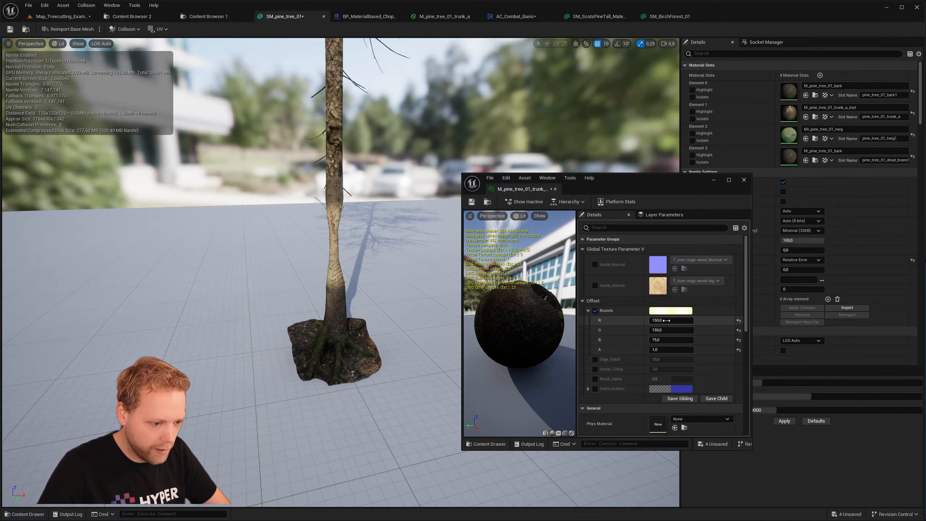
- Try 10, 20 and 30 for the B component of the Bounds parameter on the pine trunk and settle on 10
{"action": "left_click", "coordinate": [658, 340]}
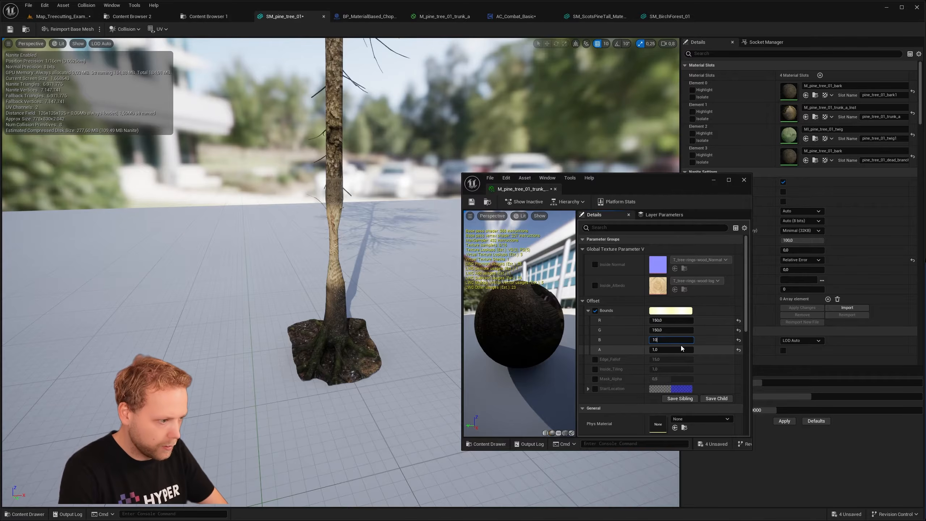
{"action": "type", "text": "10"}
{"action": "key", "text": "Return"}
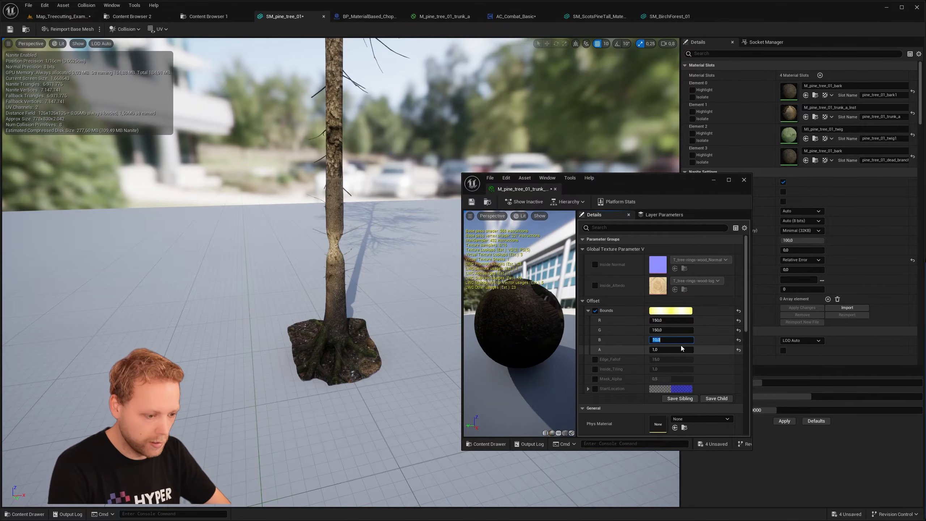
{"action": "type", "text": "20"}
{"action": "key", "text": "Return"}
{"action": "type", "text": "30"}
{"action": "key", "text": "Return"}
{"action": "key", "text": "Return"}
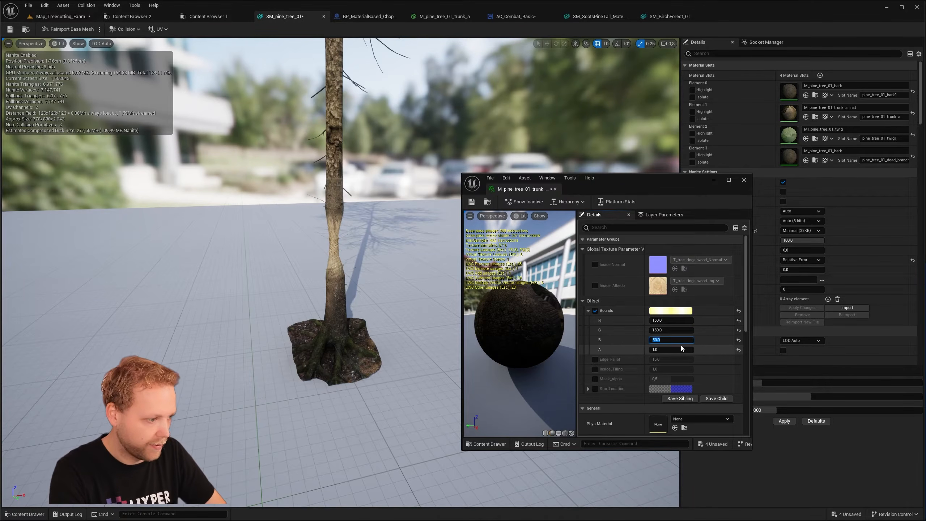
{"action": "type", "text": "10"}
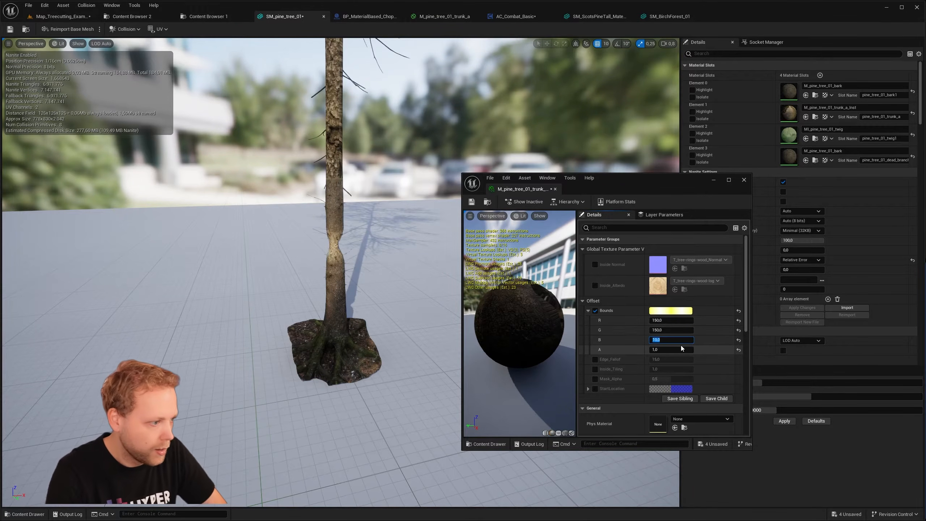
{"action": "key", "text": "Return"}
{"action": "right_click_drag", "start_coordinate": [365, 273], "coordinate": [299, 275]}
- Enable the Edge_Fallof override, try 20 and 10 on the trunk, and set it to 15
{"action": "left_click", "coordinate": [596, 360]}
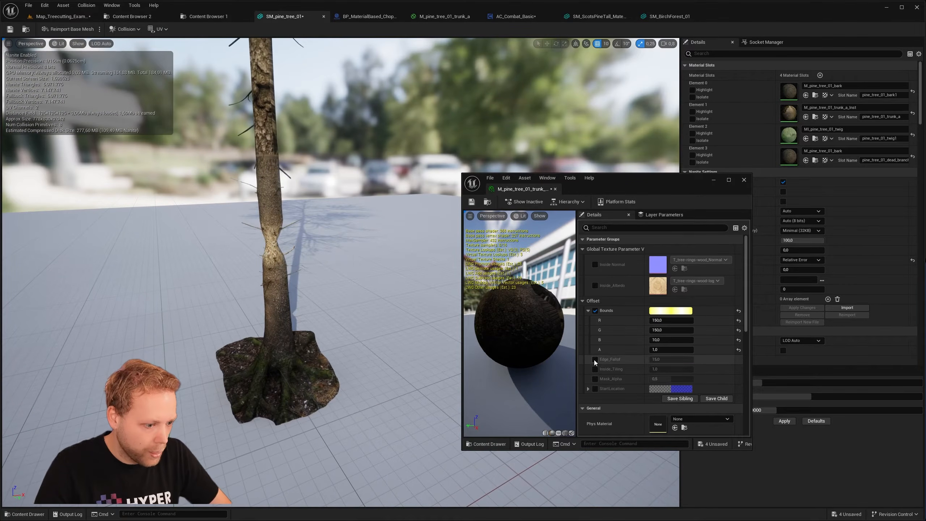
{"action": "type", "text": "20"}
{"action": "key", "text": "Return"}
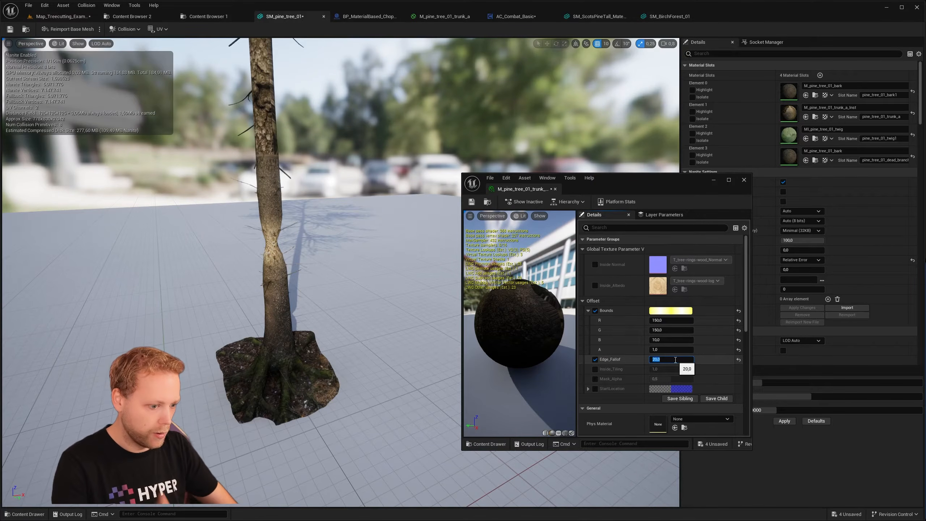
{"action": "type", "text": "10"}
{"action": "key", "text": "Return"}
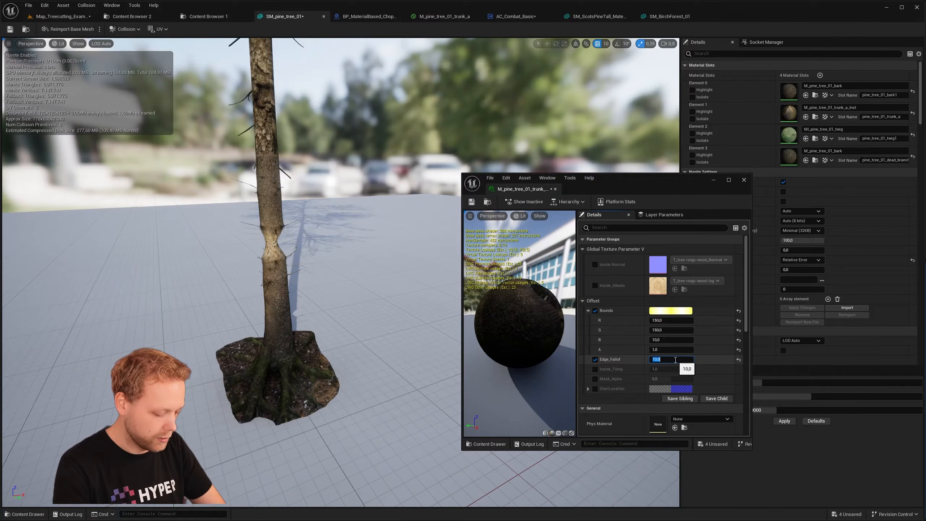
{"action": "type", "text": "15"}
{"action": "key", "text": "Return"}
{"action": "right_click_drag", "start_coordinate": [291, 235], "coordinate": [379, 227]}
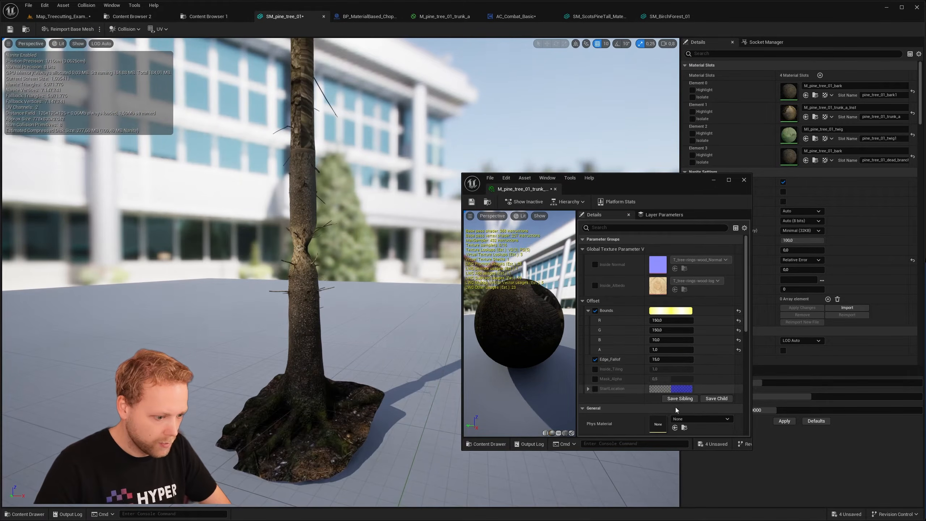
- Try the Mask_Alpha override at 0.728 on the trunk and switch the override back off
{"action": "scroll", "coordinate": [598, 378], "scroll_direction": "down", "scroll_amount": 2}
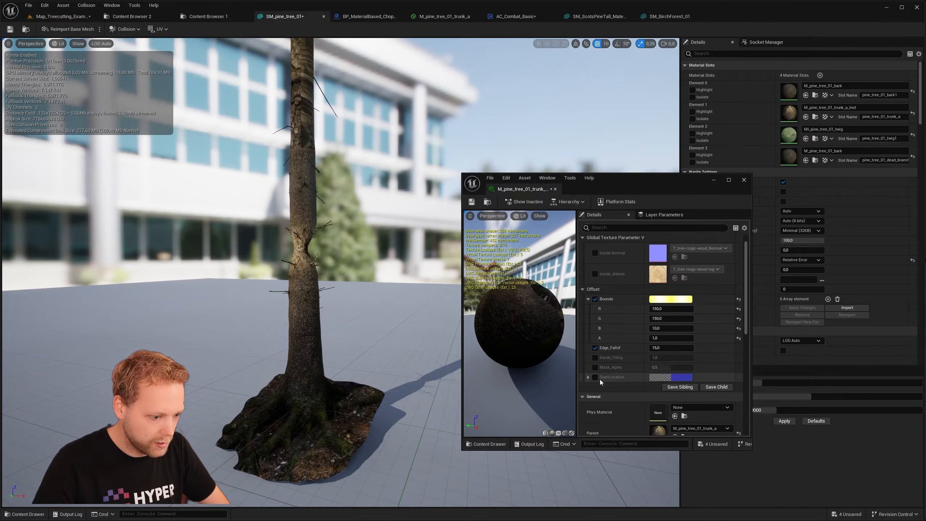
{"action": "left_click", "coordinate": [598, 356]}
{"action": "mouse_move", "coordinate": [681, 358]}
{"action": "left_mouse_down"}
{"action": "mouse_move", "coordinate": [651, 356]}
{"action": "mouse_move", "coordinate": [686, 356]}
{"action": "left_mouse_up"}
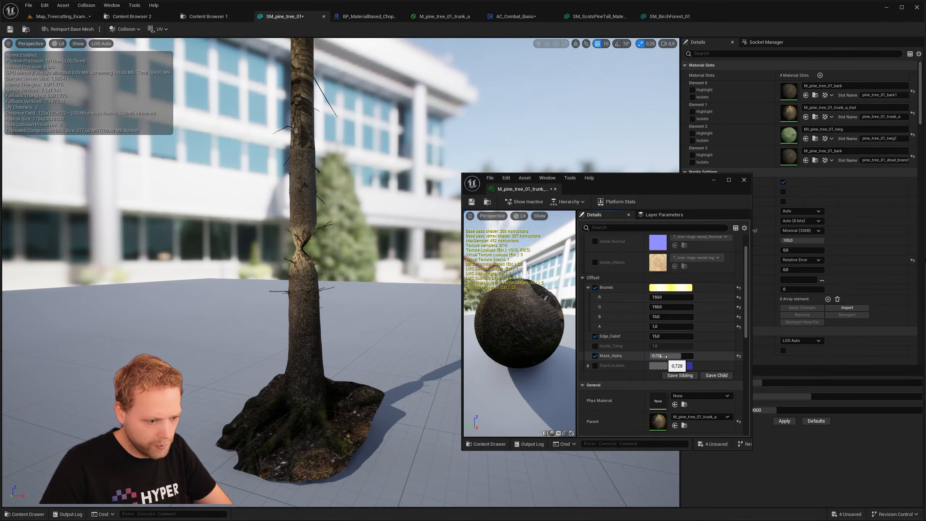
{"action": "left_click", "coordinate": [595, 356]}
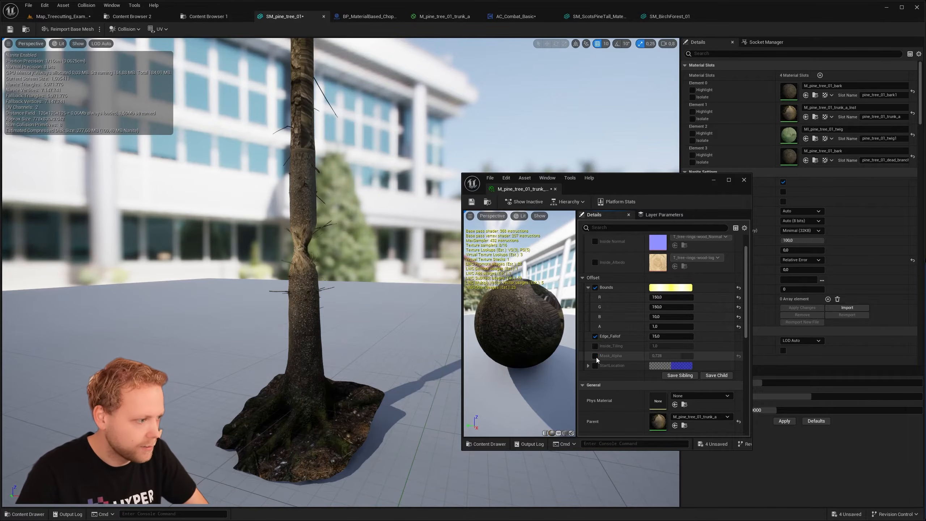
- Set the Z component of Mask Bounds to 10 in the large pine's blueprint, matching the trunk material instance
{"action": "left_click", "coordinate": [360, 18]}
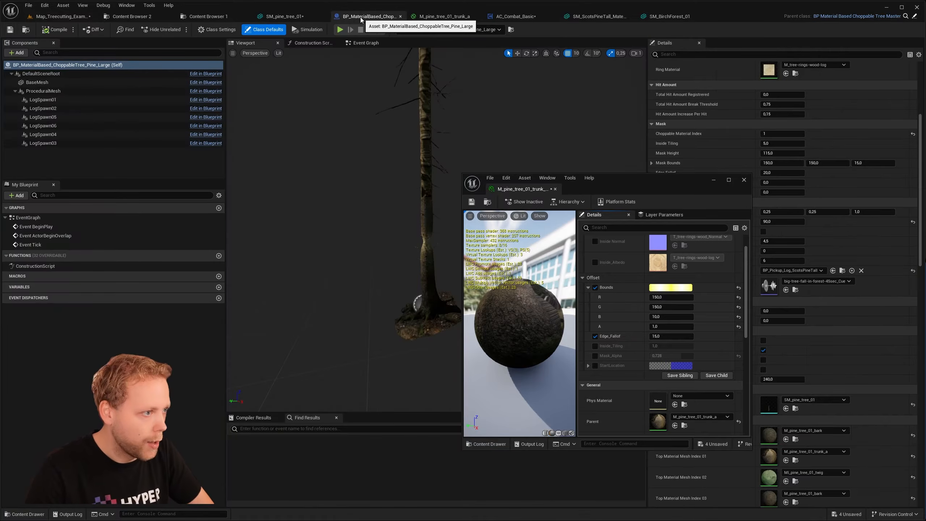
{"action": "left_click", "coordinate": [713, 179]}
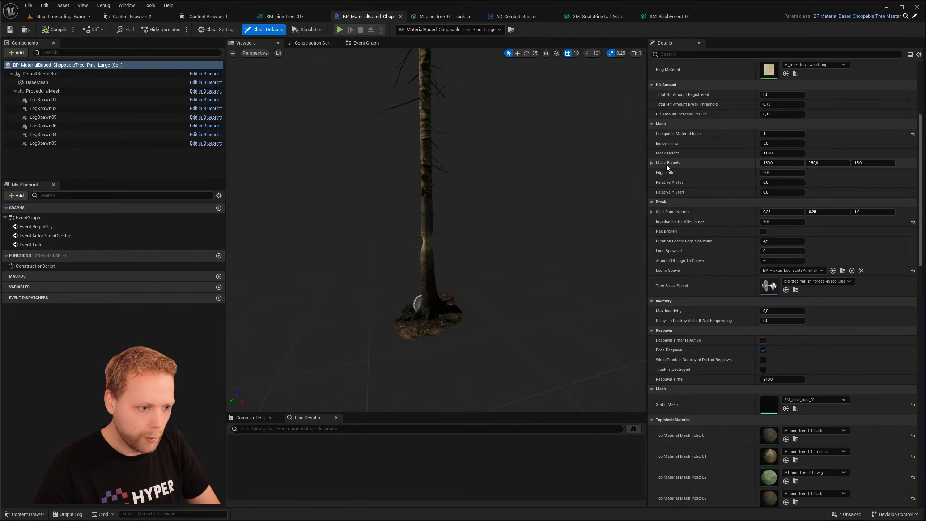
{"action": "left_click", "coordinate": [868, 163]}
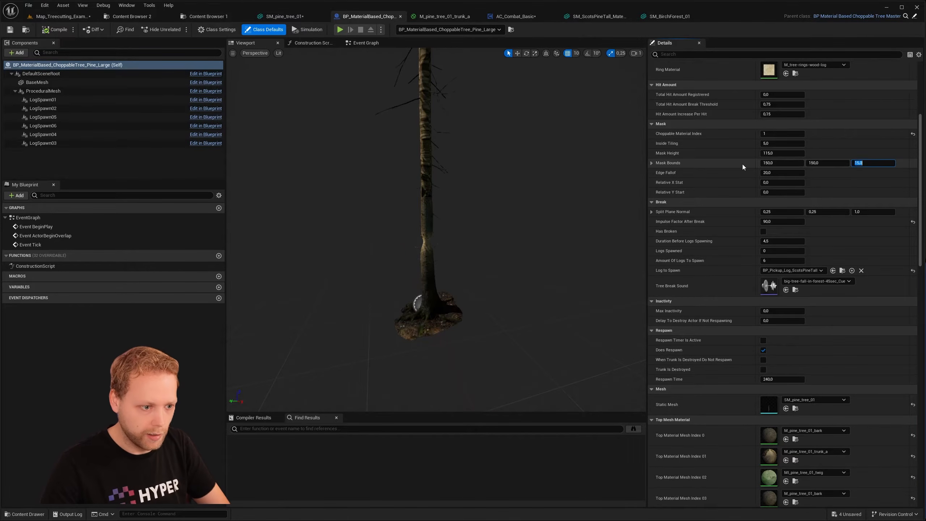
{"action": "left_click", "coordinate": [827, 164]}
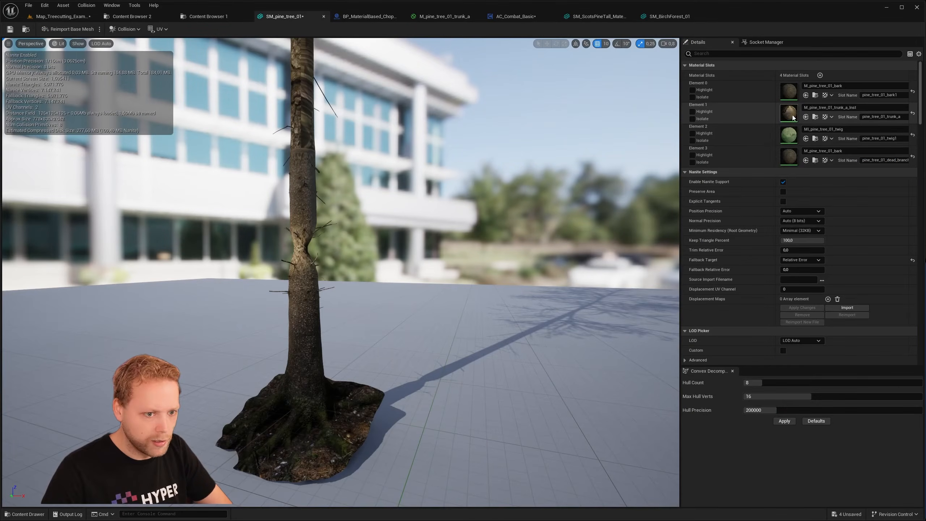
{"action": "double_click", "coordinate": [789, 113]}
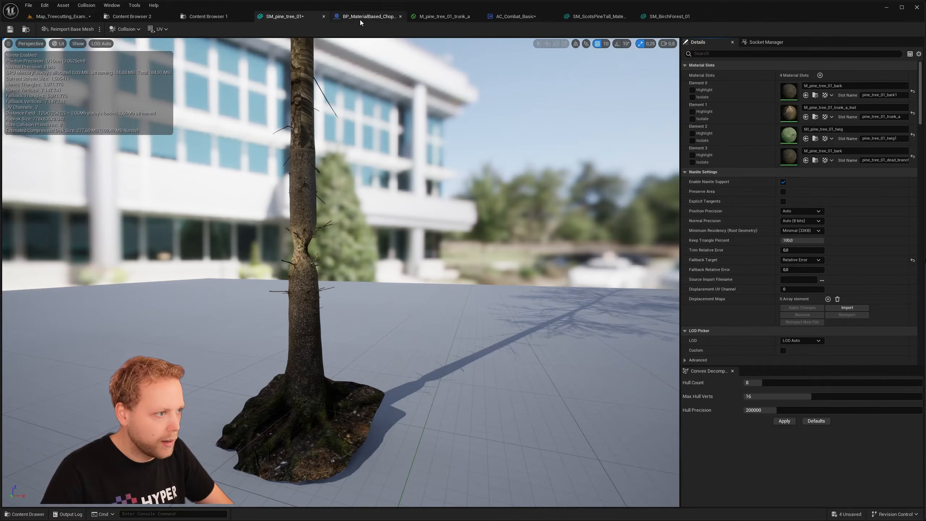
{"action": "left_click", "coordinate": [360, 19]}
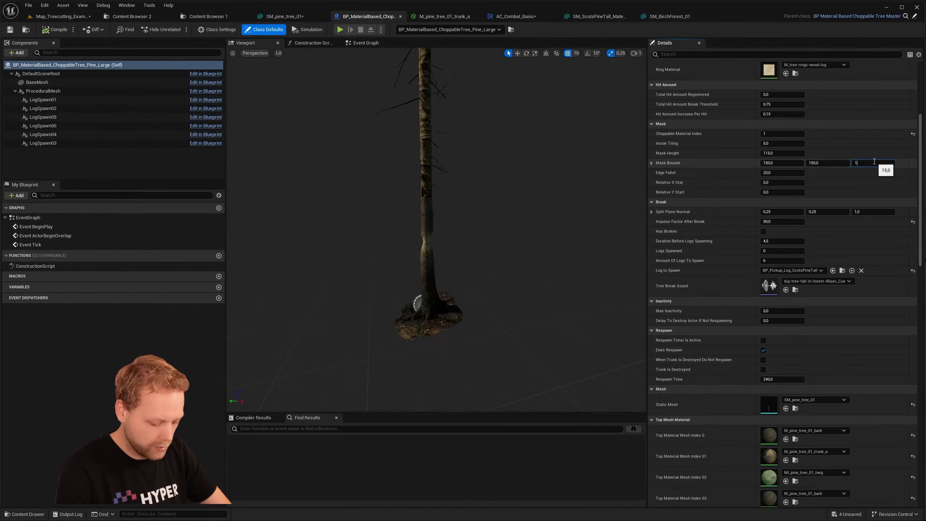
{"action": "key", "text": "Return"}
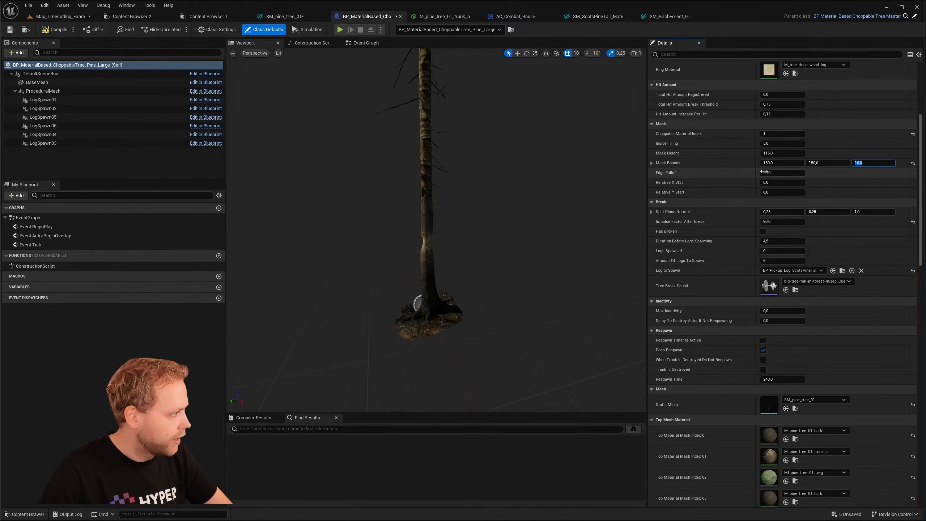
- Set the Edge Fallof of the large pine blueprint's mask to 15
{"action": "left_click", "coordinate": [795, 173]}
{"action": "type", "text": "15"}
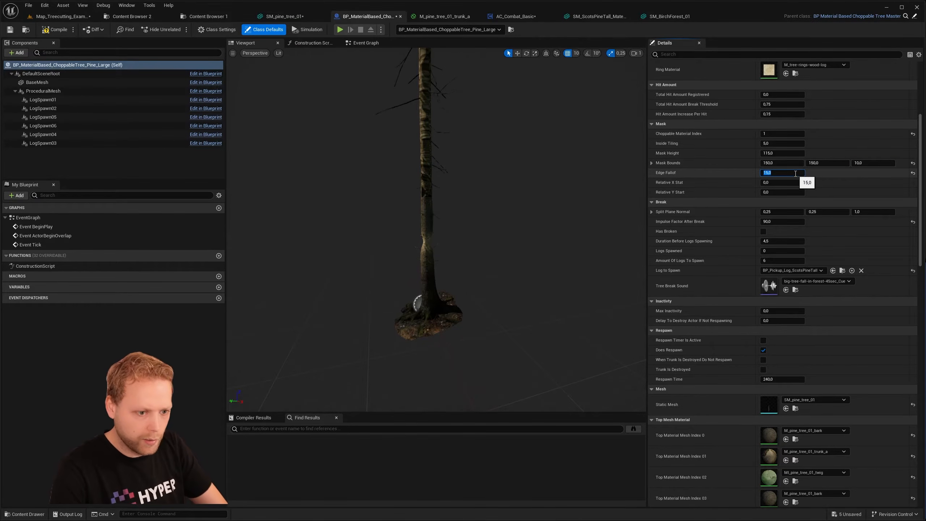
{"action": "key", "text": "Return"}
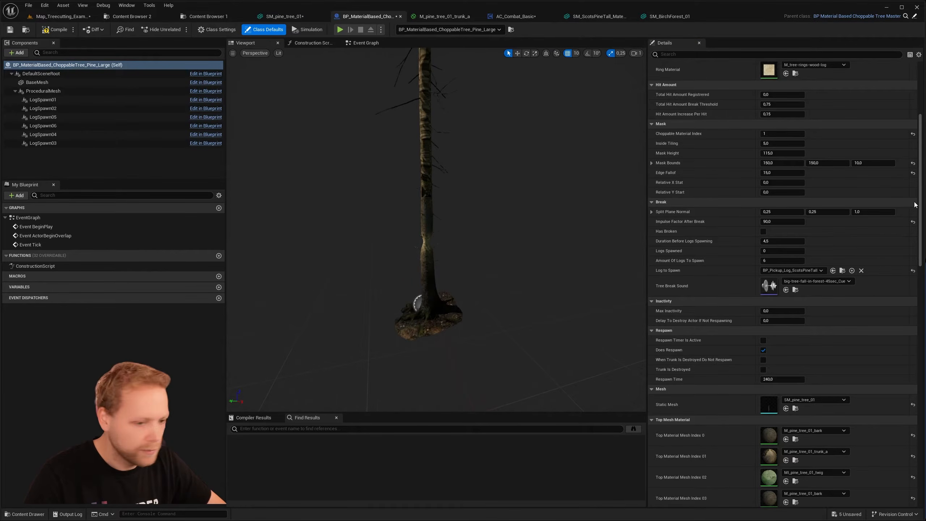
- Set the Mask Height to 125 in the large pine blueprint, then compile and save it
{"action": "left_click", "coordinate": [777, 153]}
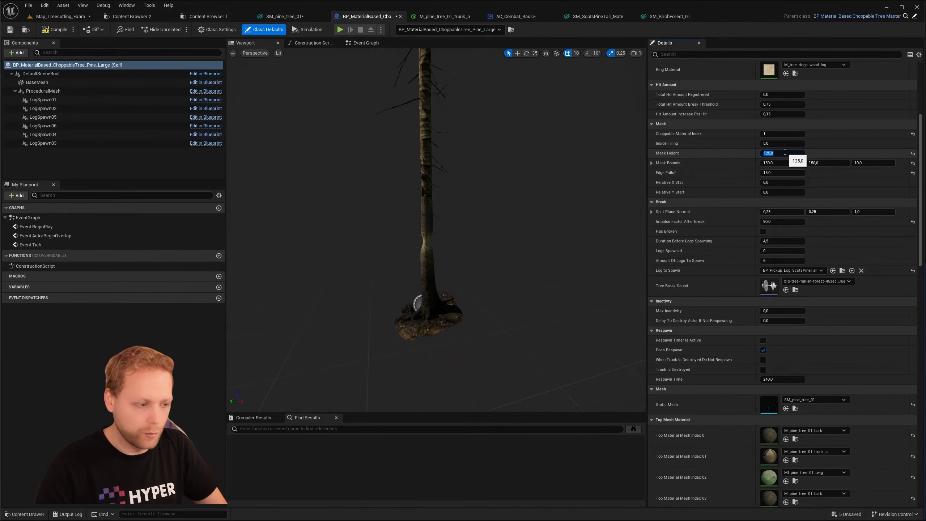
{"action": "key", "text": "w"}
{"action": "right_click_drag", "start_coordinate": [525, 264], "coordinate": [491, 269]}
{"action": "key", "text": "s"}
{"action": "key", "text": "w"}
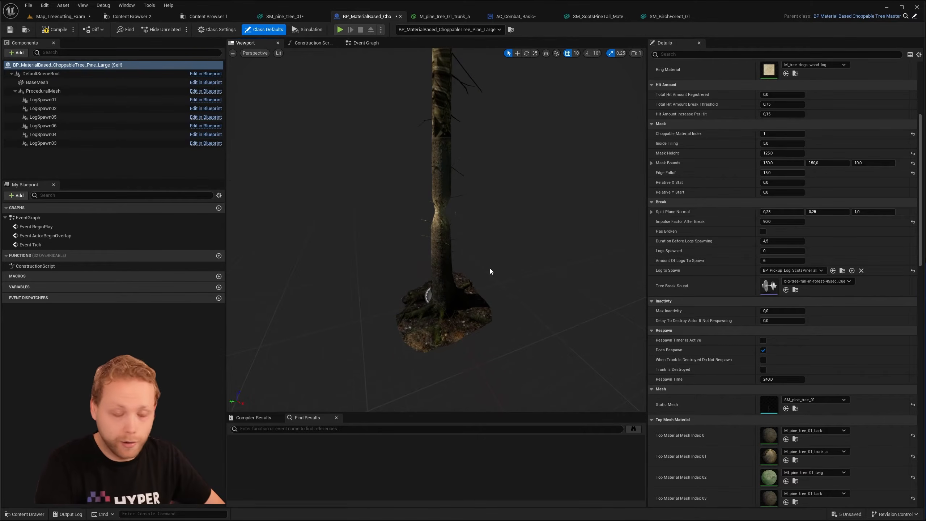
{"action": "left_click", "coordinate": [53, 32]}
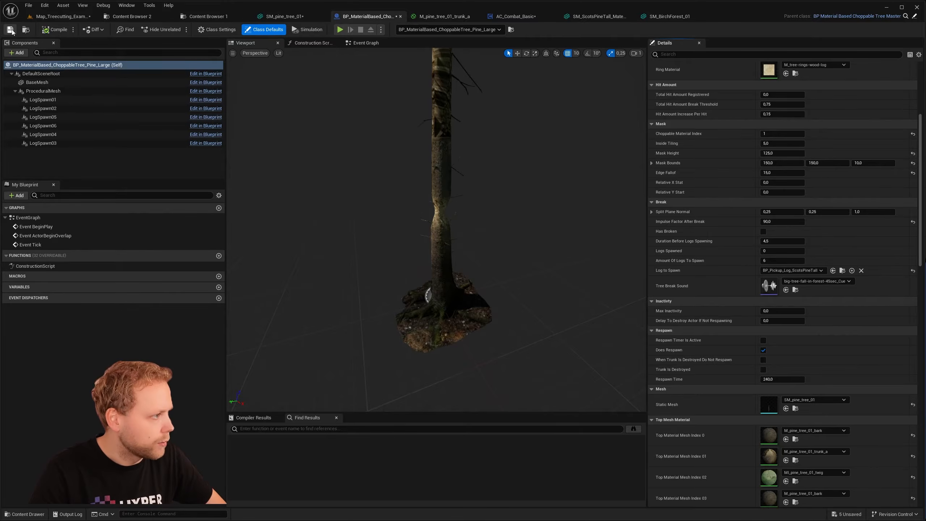
- Return to the Map_Treecutting_Example level, aim the view at the large pine and start a play session
{"action": "left_click", "coordinate": [50, 20]}
{"action": "key", "text": "w"}
{"action": "right_click_drag", "start_coordinate": [289, 81], "coordinate": [315, 116]}
{"action": "key", "text": "a"}
{"action": "left_click", "coordinate": [177, 32]}
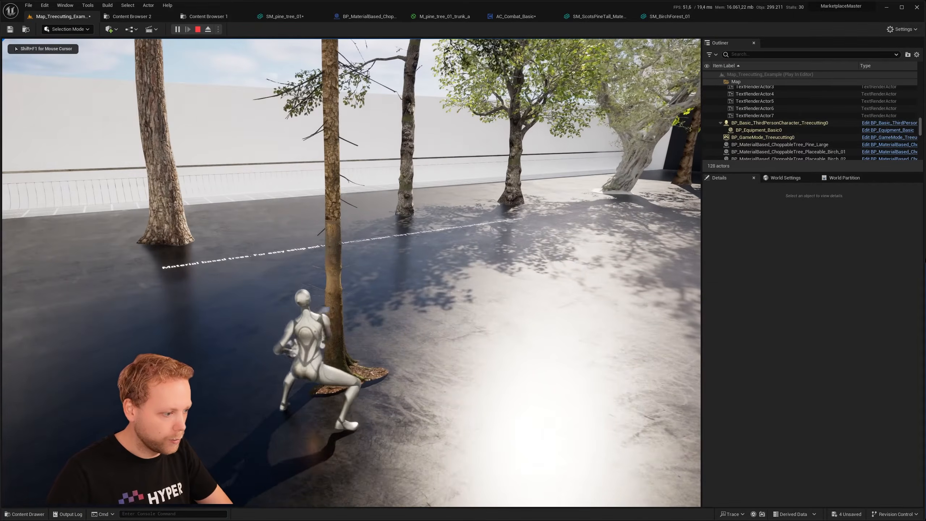
- Chop the large pine with the axe from different sides, watch the cut tree, and end the play session
{"action": "left_click", "coordinate": [352, 272]}
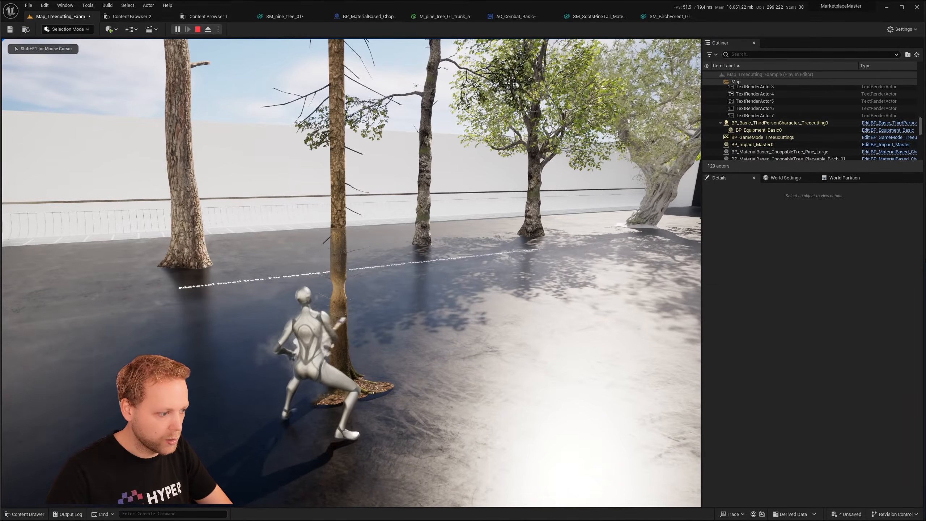
{"action": "left_click", "coordinate": [351, 273]}
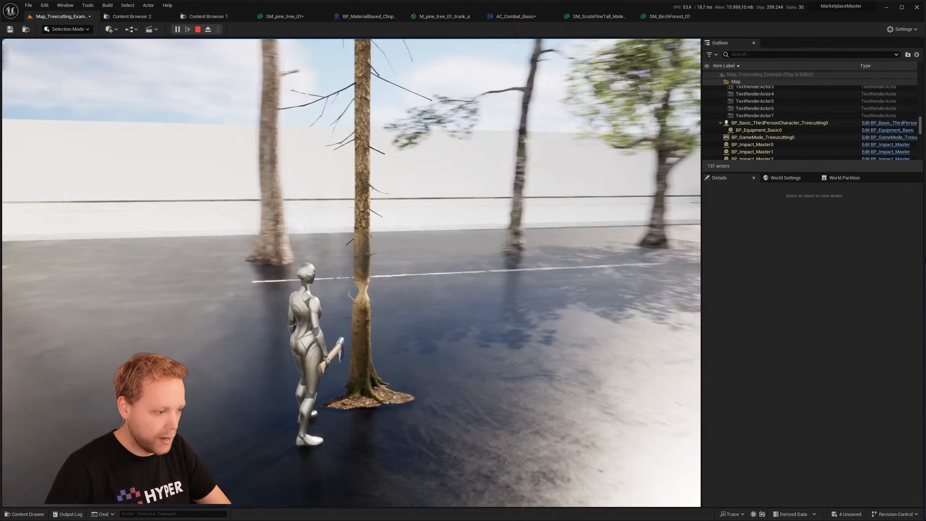
{"action": "key", "text": "w"}
{"action": "left_click", "coordinate": [351, 272]}
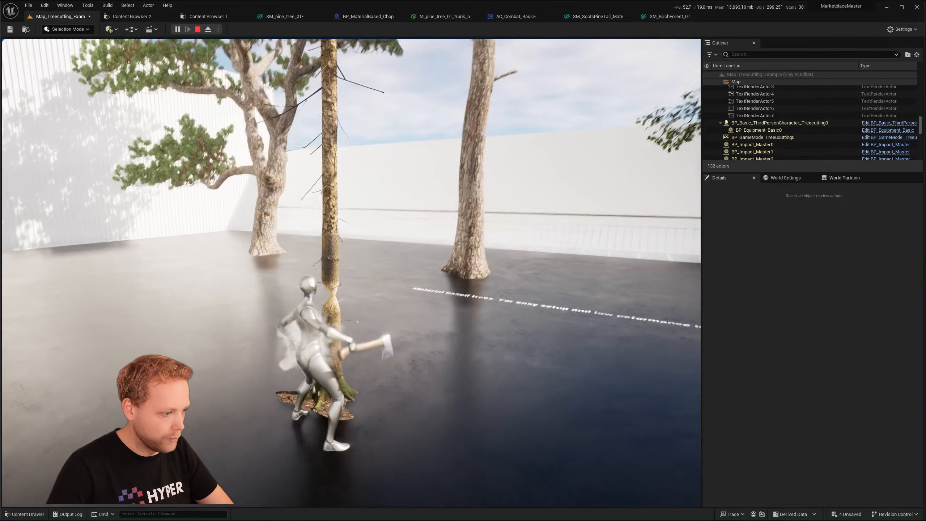
{"action": "key", "text": "a"}
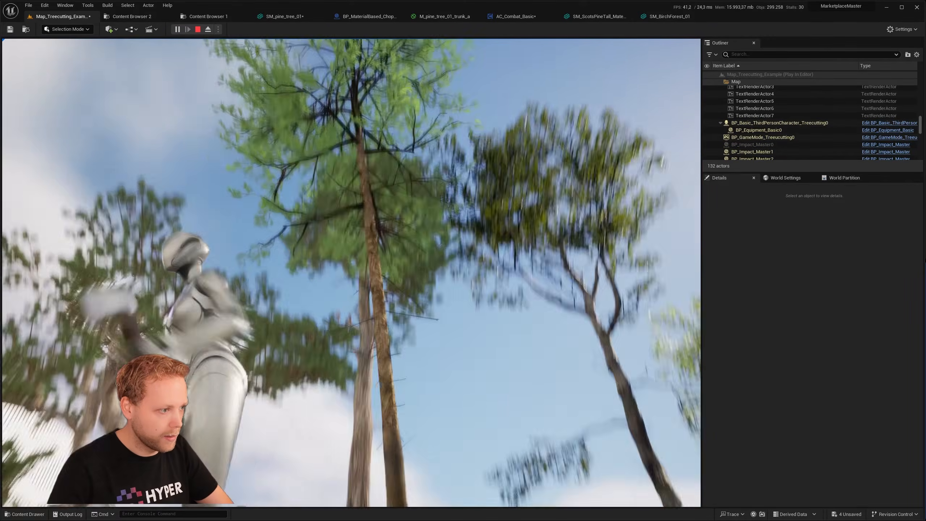
{"action": "key", "text": "d"}
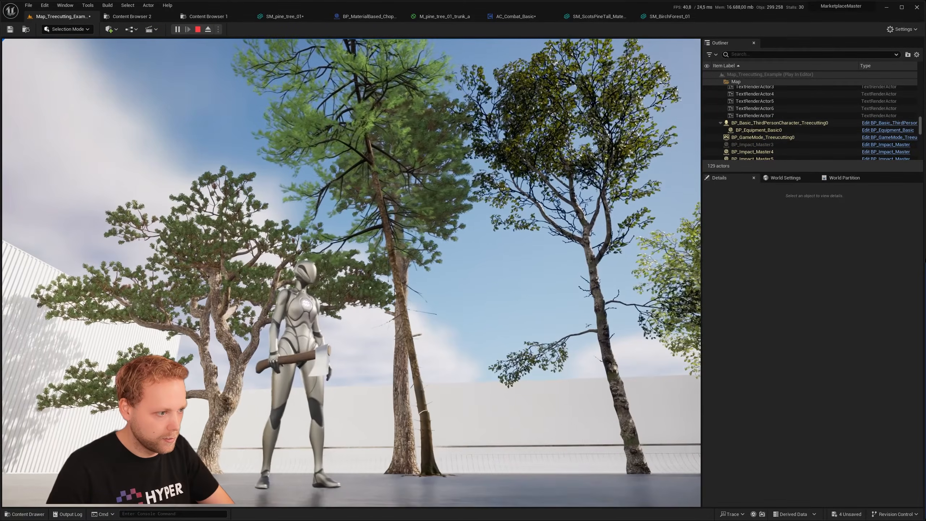
{"action": "key", "text": "w"}
{"action": "key", "text": "Escape"}
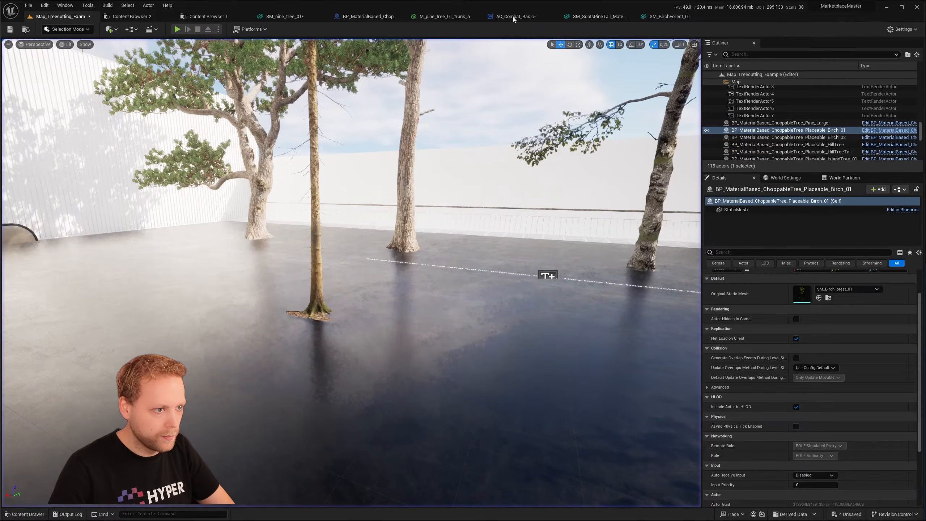
- Set Duration Before Logs Spawning to 8 in the large pine blueprint, compile it and return to the level
{"action": "left_click", "coordinate": [378, 19]}
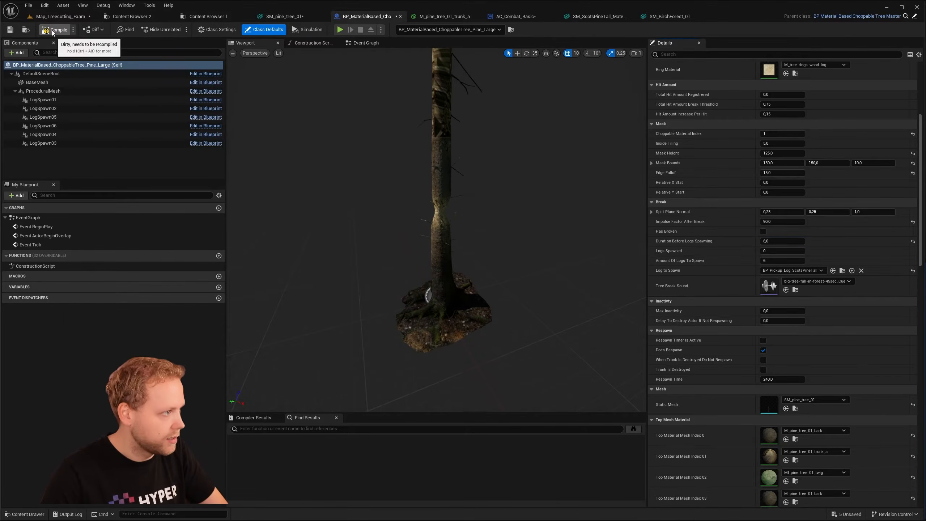
{"action": "left_click", "coordinate": [60, 16]}
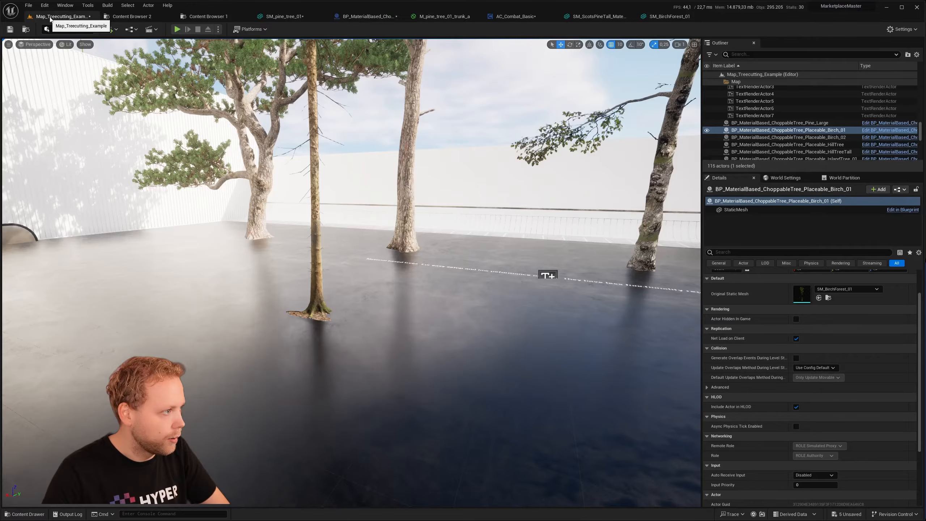
- Play the level again, chop the large pine with the axe and step back to watch it fall
{"action": "left_click", "coordinate": [485, 200]}
{"action": "key", "text": "w"}
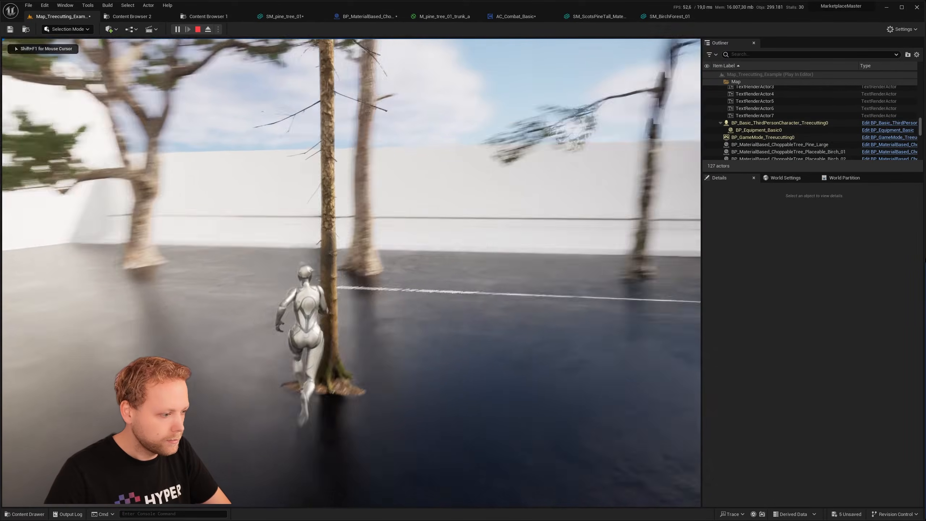
{"action": "left_click", "coordinate": [351, 273]}
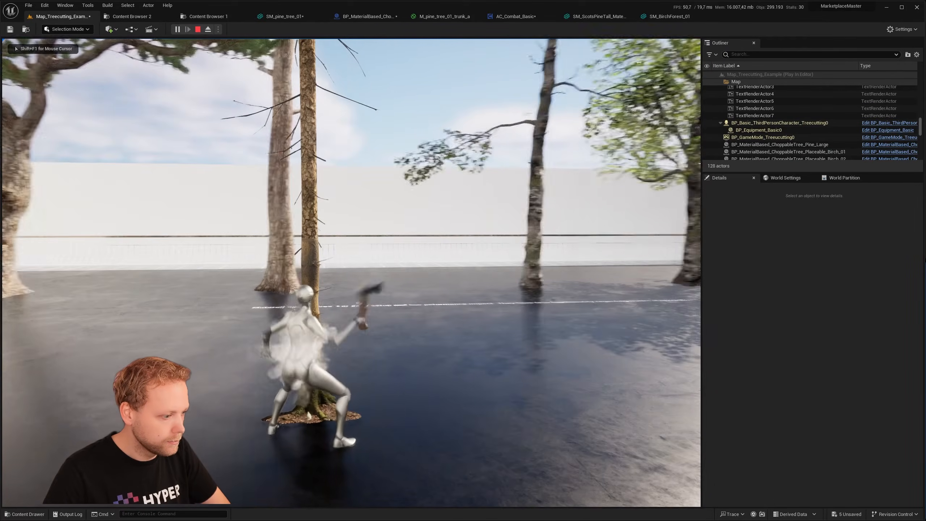
{"action": "left_click", "coordinate": [351, 273]}
{"action": "left_click", "coordinate": [352, 273]}
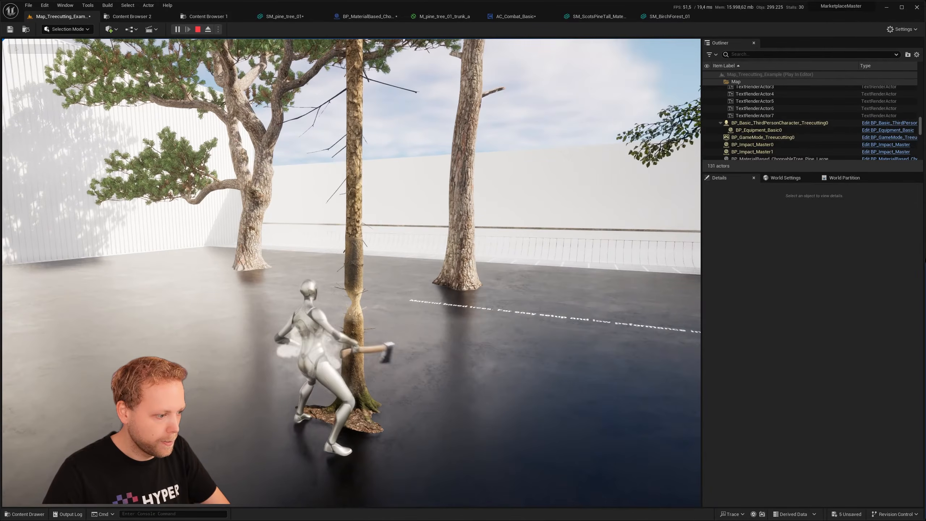
{"action": "left_click", "coordinate": [351, 273]}
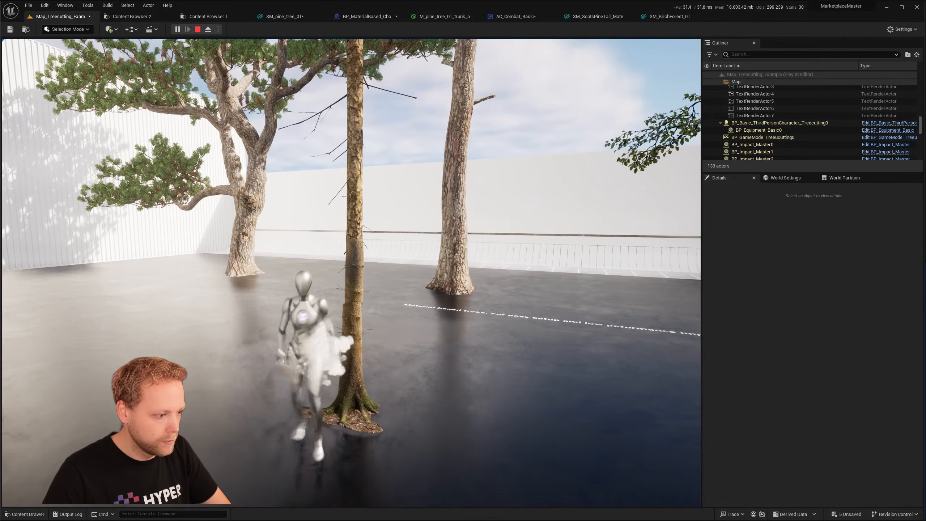
{"action": "key", "text": "s"}
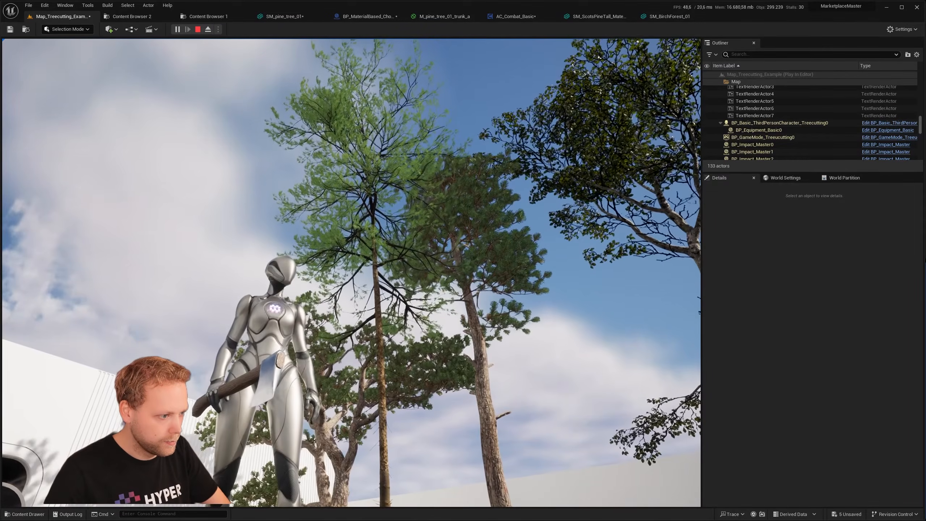
{"action": "key", "text": "w"}
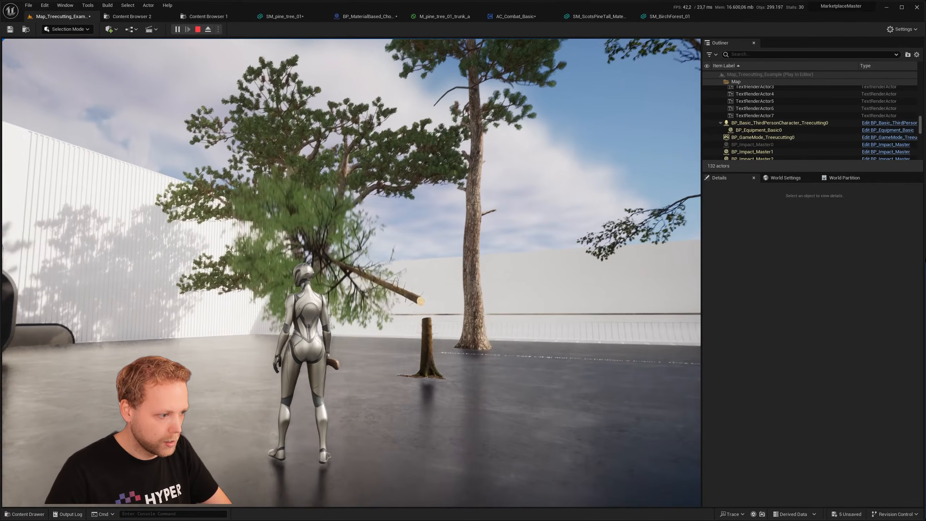
- Run to the logs spawned by the felled pine, pick up several of them and stop playing
{"action": "key", "text": "w"}
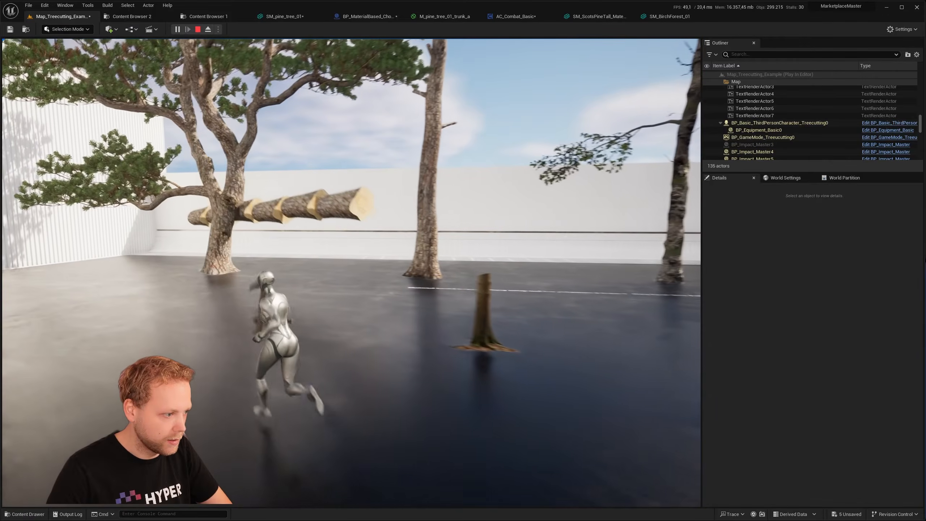
{"action": "key", "text": "w"}
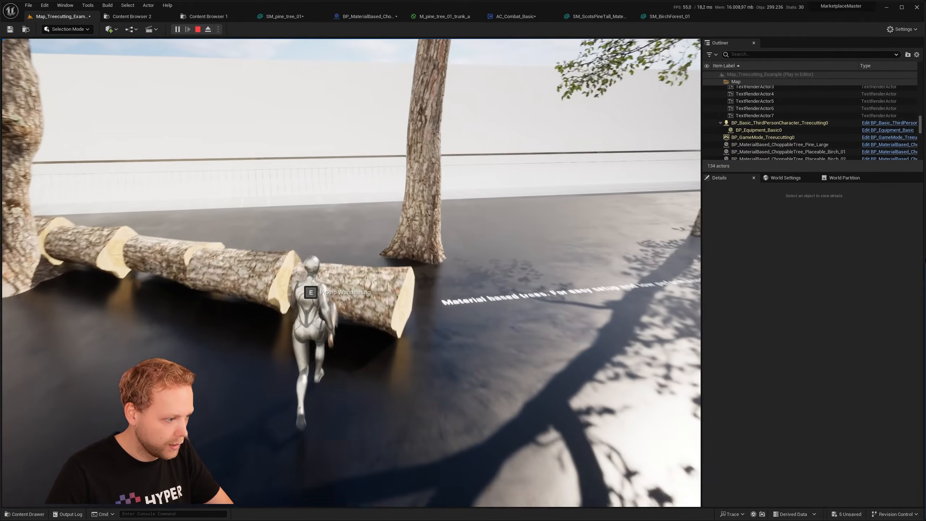
{"action": "key", "text": "w"}
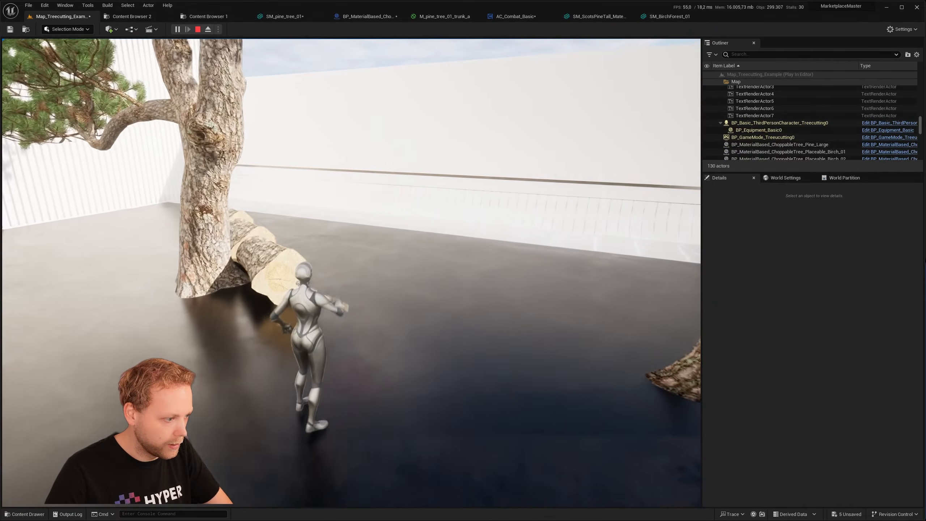
{"action": "key", "text": "w"}
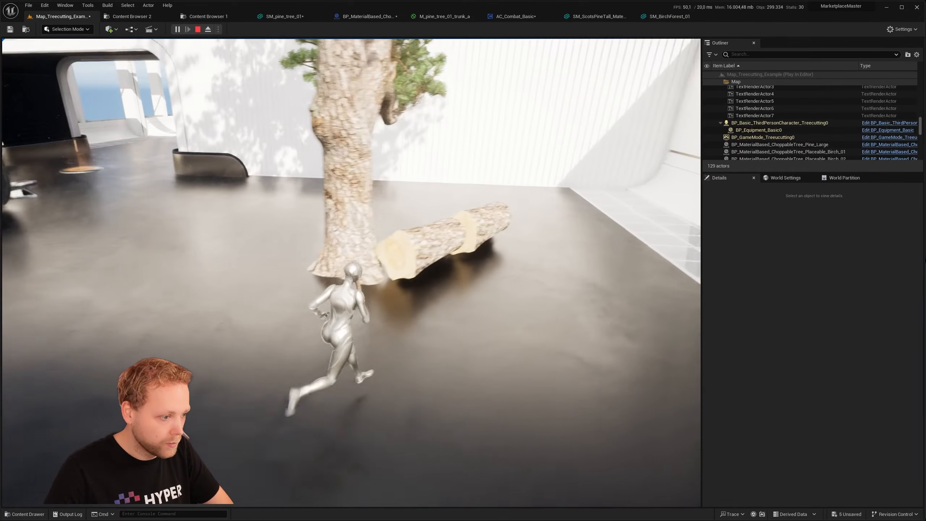
{"action": "key", "text": "w"}
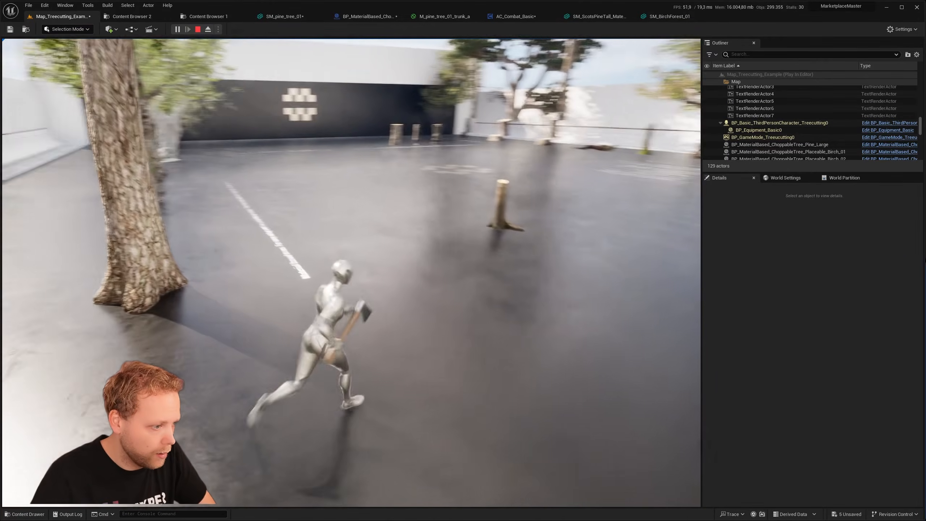
{"action": "key", "text": "w"}
{"action": "key", "text": "Escape"}
- Locate the large pine's Log to Spawn asset in the content browser and duplicate BP_Pickup_Log_ScotsPineTall as BP_Pickup_Log_PineLarge
{"action": "left_click", "coordinate": [375, 16]}
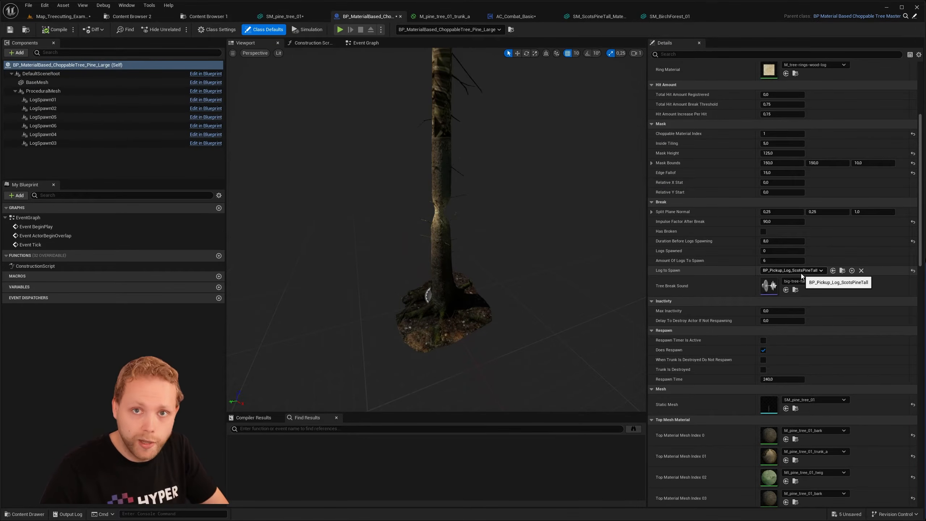
{"action": "left_click", "coordinate": [843, 271]}
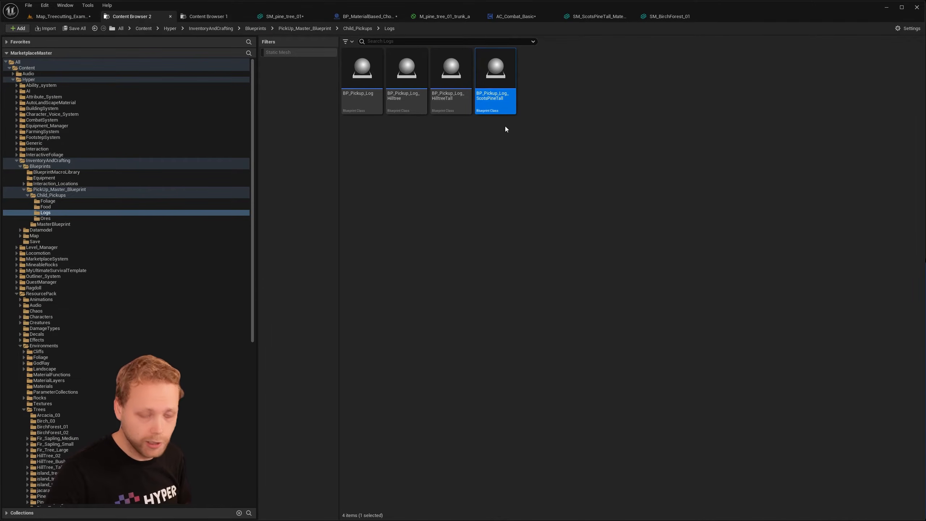
{"action": "right_click", "coordinate": [497, 101]}
{"action": "left_click", "coordinate": [525, 151]}
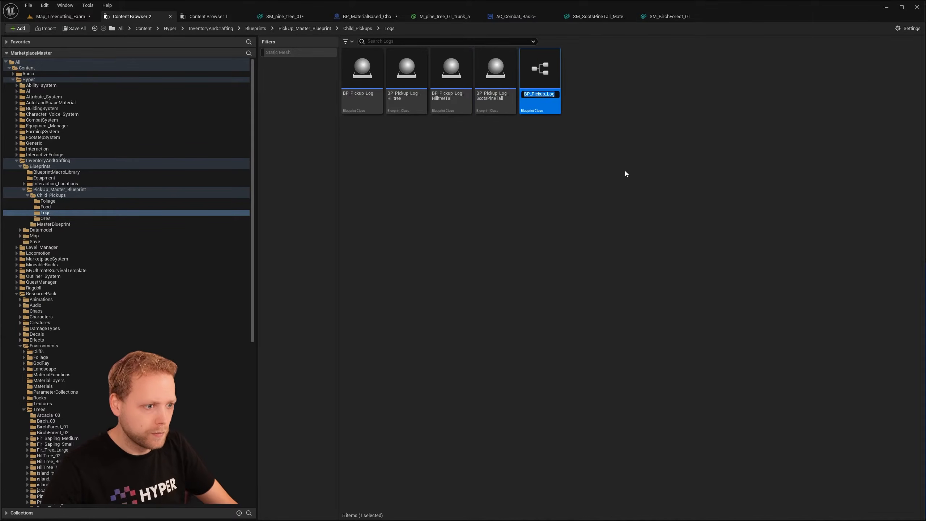
{"action": "key", "text": "BackSpace"}
{"action": "key", "text": "BackSpace"}
{"action": "key", "text": "BackSpace"}
{"action": "key", "text": "BackSpace"}
{"action": "key", "text": "BackSpace"}
{"action": "key", "text": "BackSpace"}
{"action": "key", "text": "BackSpace"}
{"action": "key", "text": "BackSpace"}
{"action": "key", "text": "BackSpace"}
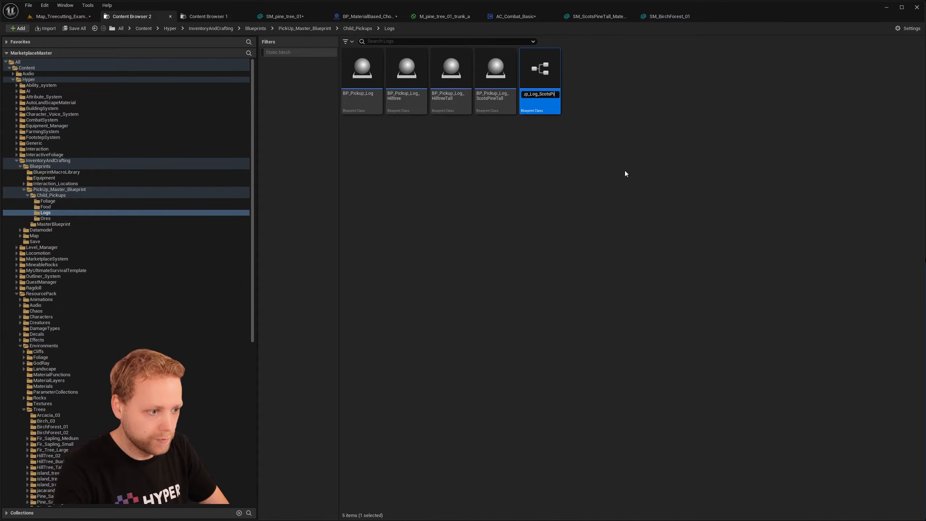
{"action": "key", "text": "BackSpace"}
{"action": "key", "text": "BackSpace"}
{"action": "key", "text": "BackSpace"}
{"action": "key", "text": "BackSpace"}
{"action": "key", "text": "BackSpace"}
{"action": "type", "text": "PineLarge"}
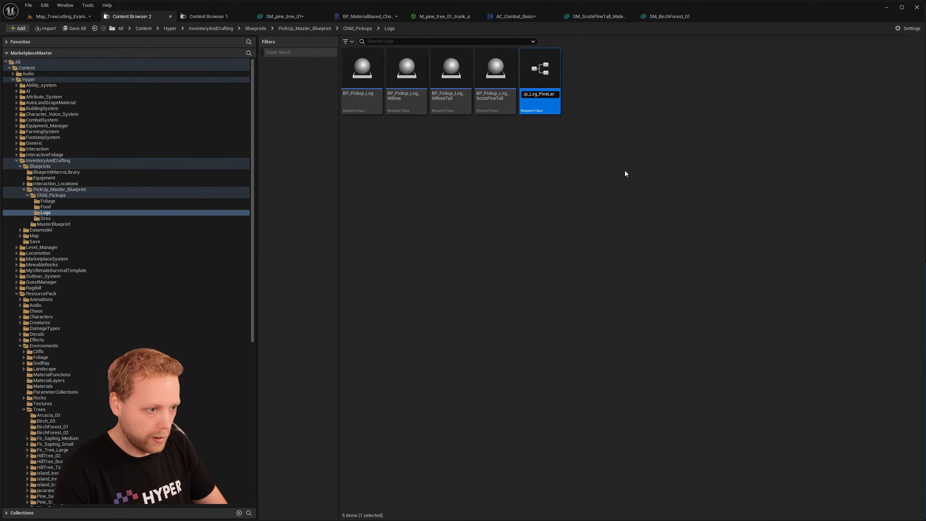
{"action": "key", "text": "Return"}
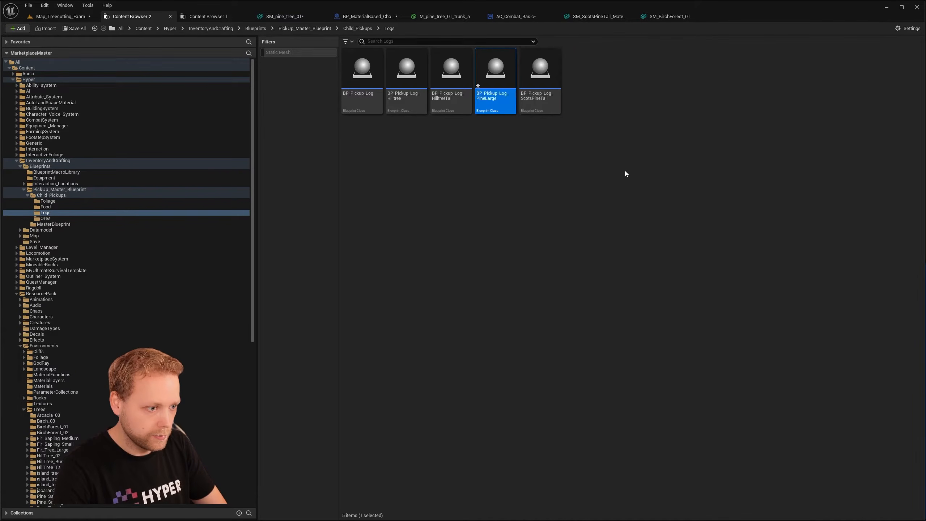
- Open the BP_Pickup_Log_PineLarge blueprint, look at its parent BP_Pickup_Log, and return to the new pickup's 3D preview
{"action": "double_click", "coordinate": [490, 102]}
{"action": "left_click", "coordinate": [915, 16]}
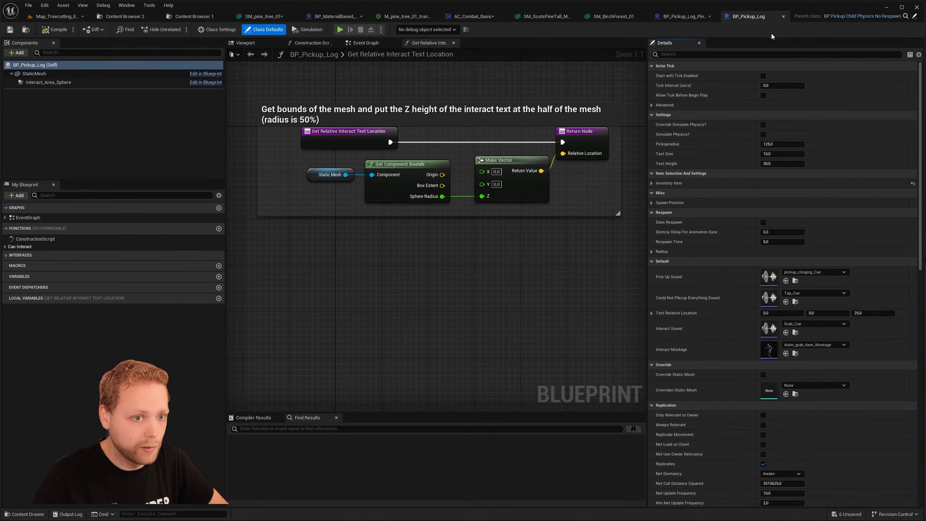
{"action": "left_click", "coordinate": [682, 17]}
{"action": "left_click", "coordinate": [321, 43]}
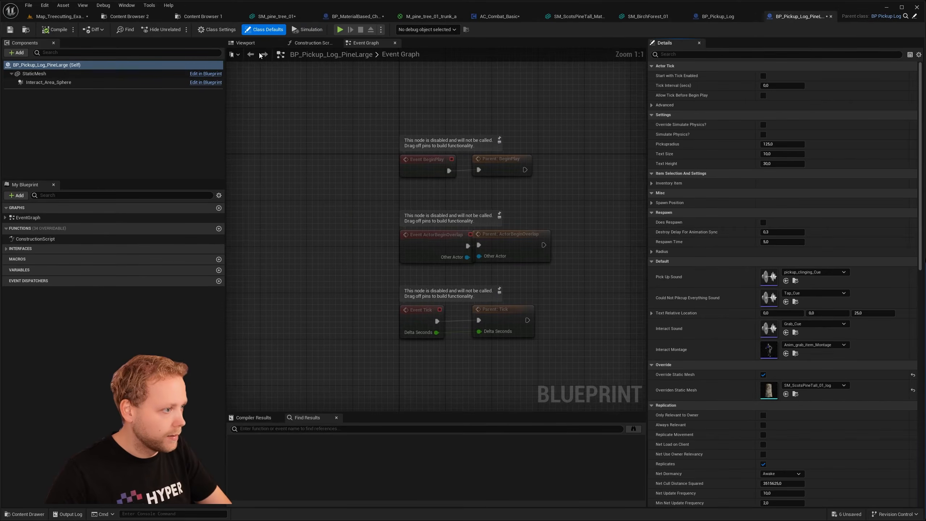
{"action": "left_click", "coordinate": [245, 43]}
- Set the StaticMesh component's X and Y scale to 0.5 in the BP_Pickup_Log_PineLarge blueprint
{"action": "left_click", "coordinate": [444, 202]}
{"action": "left_click_drag", "start_coordinate": [444, 202], "coordinate": [507, 237], "text": "alt"}
{"action": "right_click_drag", "start_coordinate": [444, 227], "coordinate": [383, 248]}
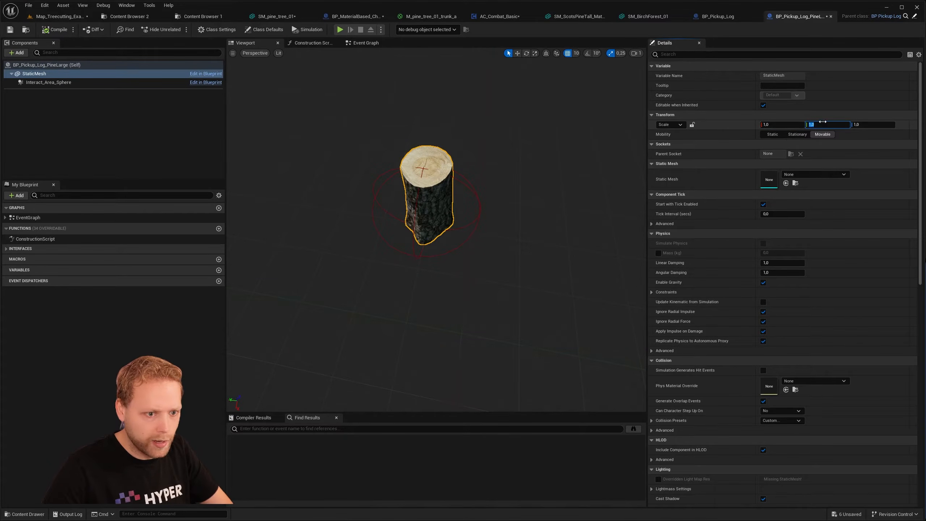
{"action": "left_click", "coordinate": [776, 124]}
{"action": "type", "text": "0,5"}
{"action": "key", "text": "Tab"}
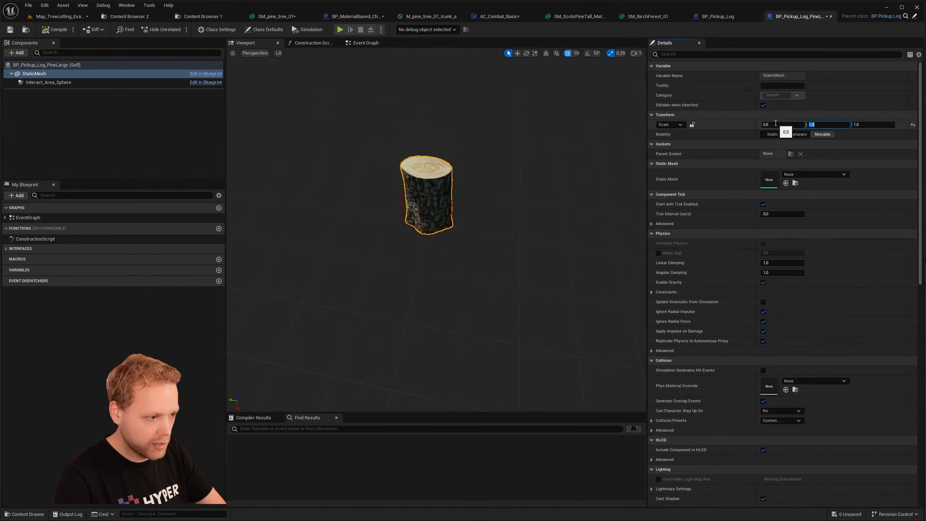
{"action": "key", "text": "Tab"}
{"action": "right_click_drag", "start_coordinate": [576, 197], "coordinate": [606, 175]}
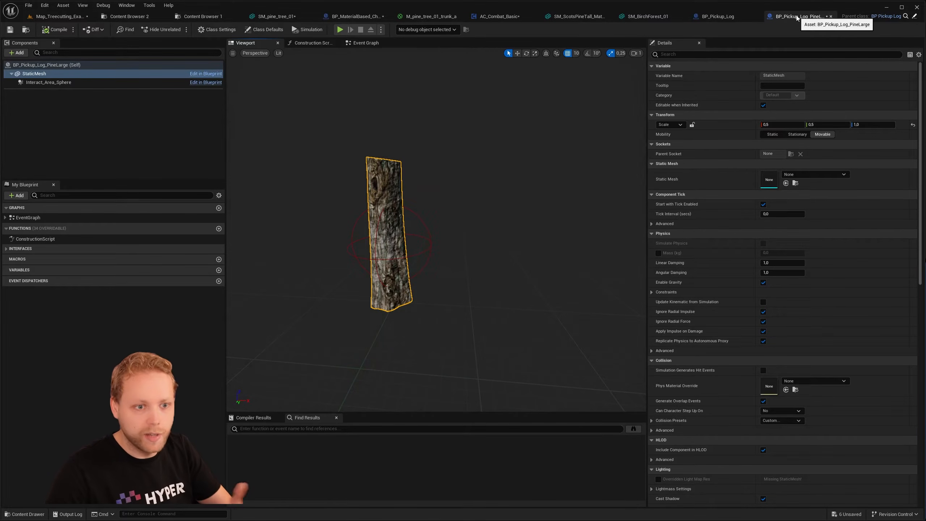
- Select BP_Pickup_Log_PineLarge in the content browser and assign it as Log to Spawn in the large pine blueprint
{"action": "left_click", "coordinate": [26, 29]}
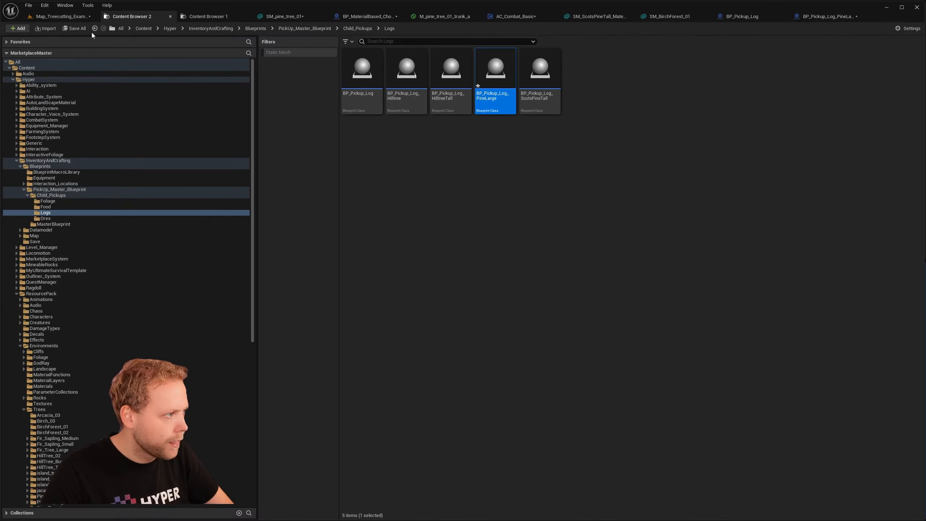
{"action": "left_click", "coordinate": [491, 101]}
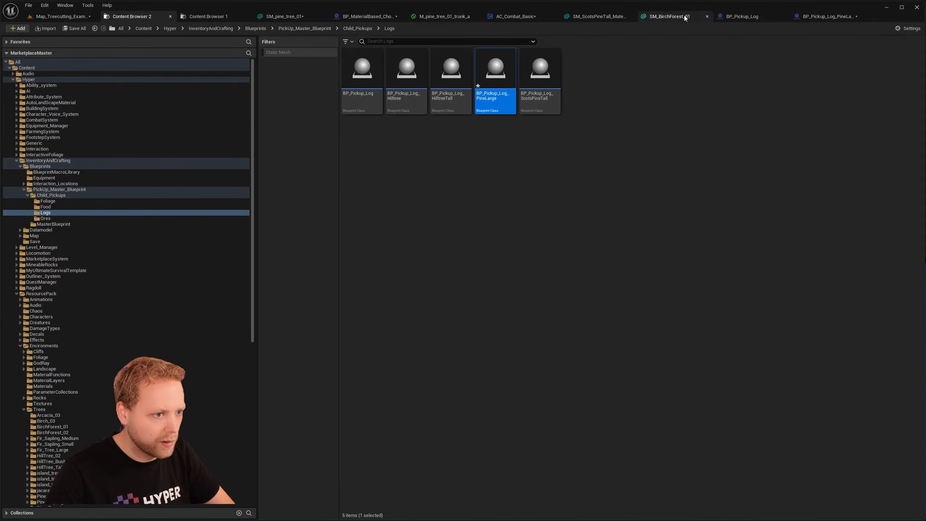
{"action": "left_click", "coordinate": [358, 17]}
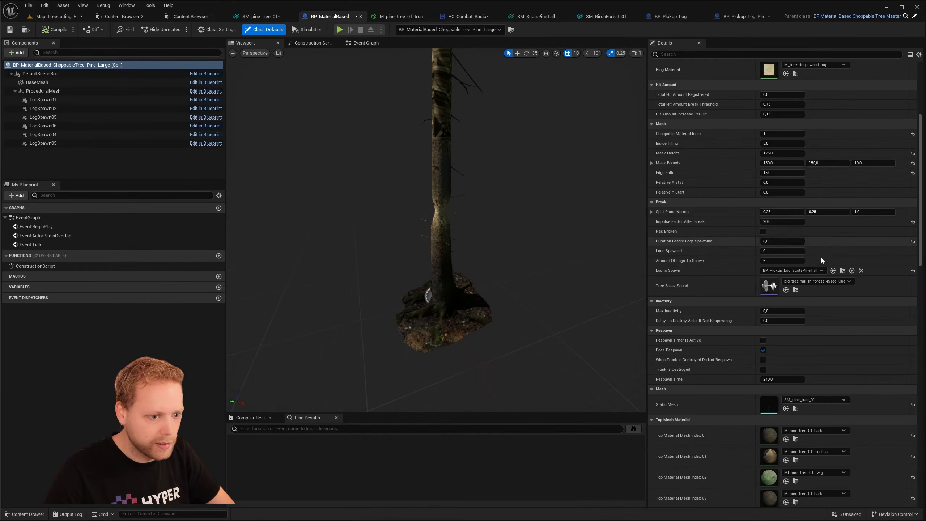
{"action": "left_click", "coordinate": [834, 271]}
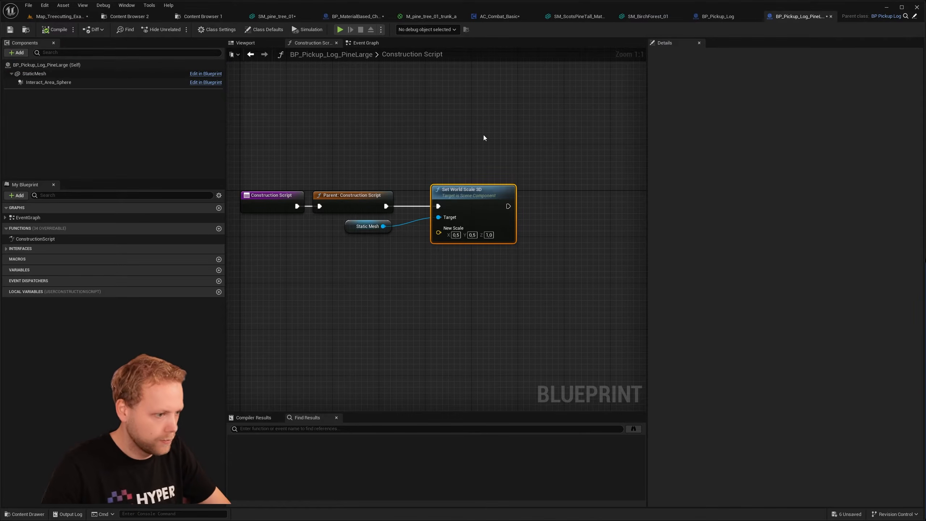
- Examine the PineLarge pickup's preview, its StaticMesh component, and the Set World Scale 3D node in its construction script
{"action": "right_click_drag", "start_coordinate": [485, 134], "coordinate": [520, 157]}
{"action": "left_click", "coordinate": [251, 43]}
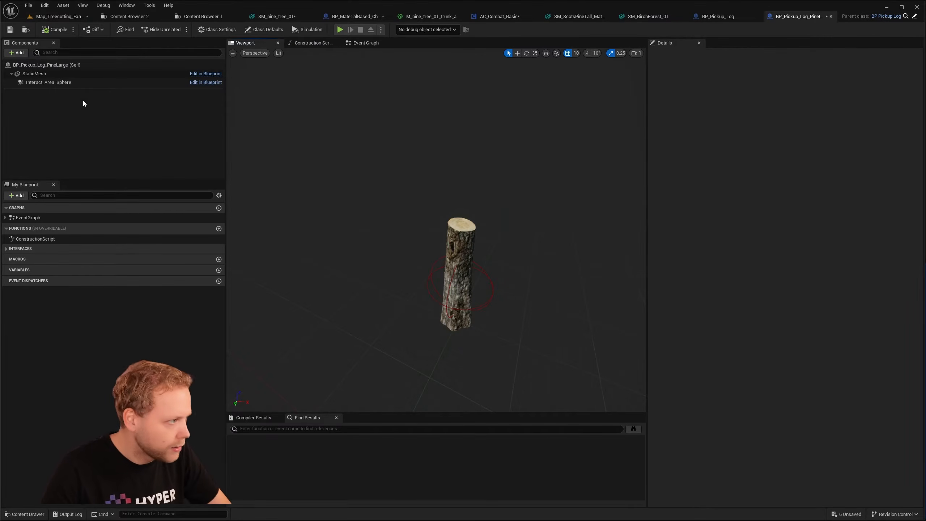
{"action": "left_click", "coordinate": [32, 74]}
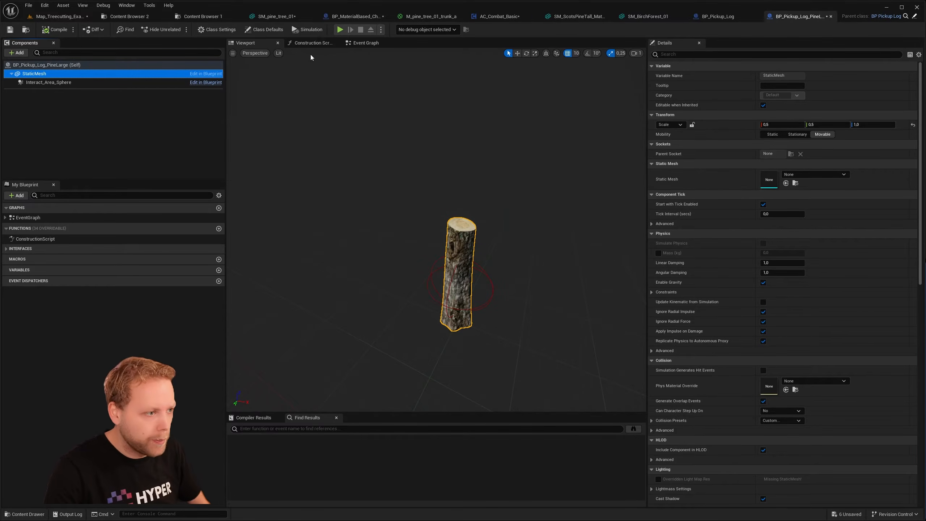
{"action": "left_click", "coordinate": [313, 43]}
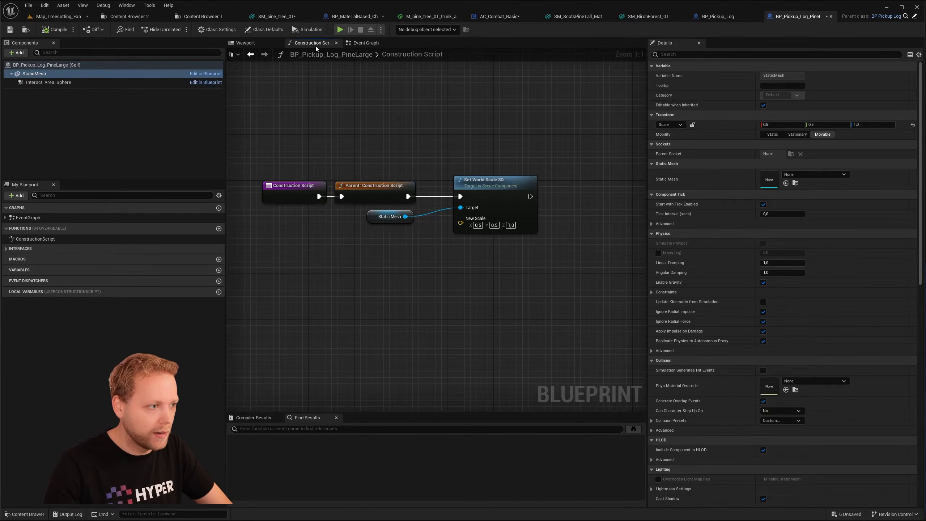
{"action": "left_click_drag", "start_coordinate": [489, 201], "coordinate": [483, 201]}
{"action": "left_click", "coordinate": [390, 218]}
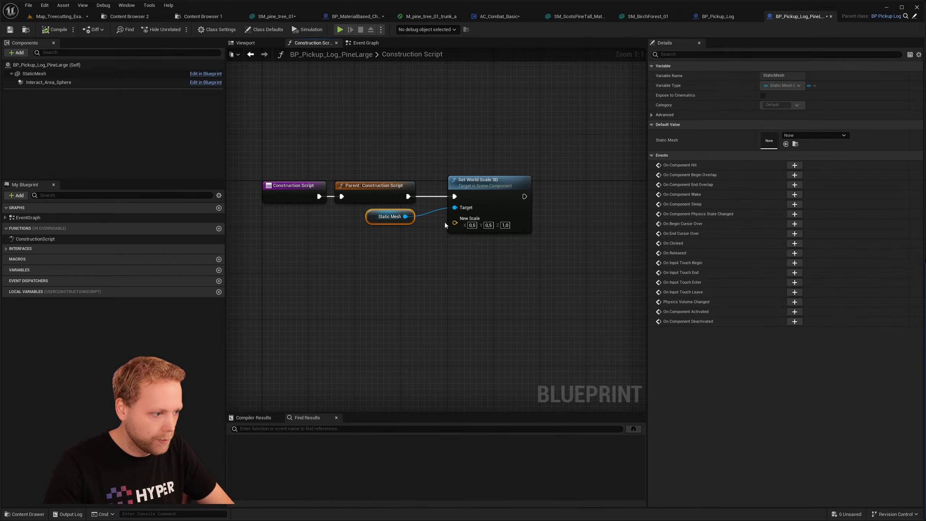
{"action": "left_click", "coordinate": [474, 245]}
{"action": "left_click_drag", "start_coordinate": [562, 253], "coordinate": [487, 204]}
{"action": "left_click", "coordinate": [523, 268]}
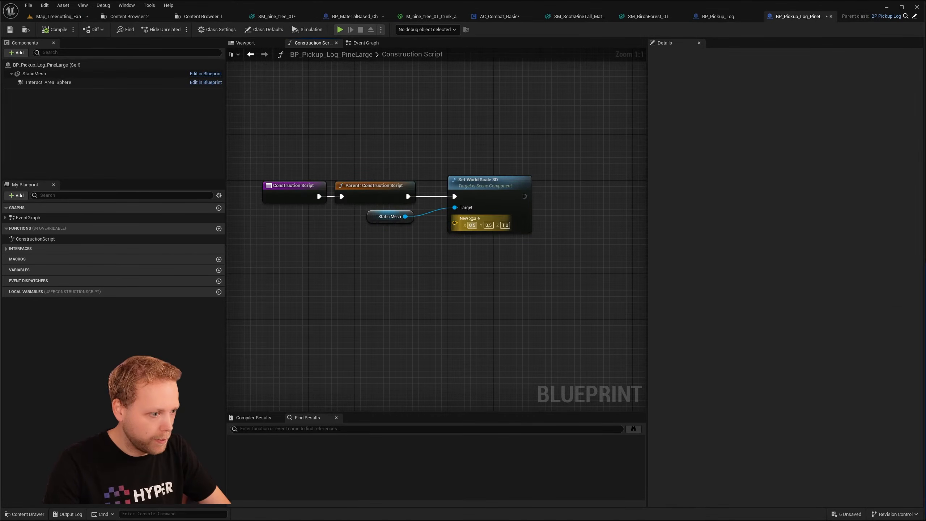
- Set the Set World Scale 3D node's X and Y to 0.4, compile the blueprint and return to the level
{"action": "key", "text": "Right"}
{"action": "key", "text": "BackSpace"}
{"action": "type", "text": "4"}
{"action": "key", "text": "Tab"}
{"action": "type", "text": "0.4"}
{"action": "key", "text": "Tab"}
{"action": "left_click", "coordinate": [64, 30]}
{"action": "left_click", "coordinate": [58, 18]}
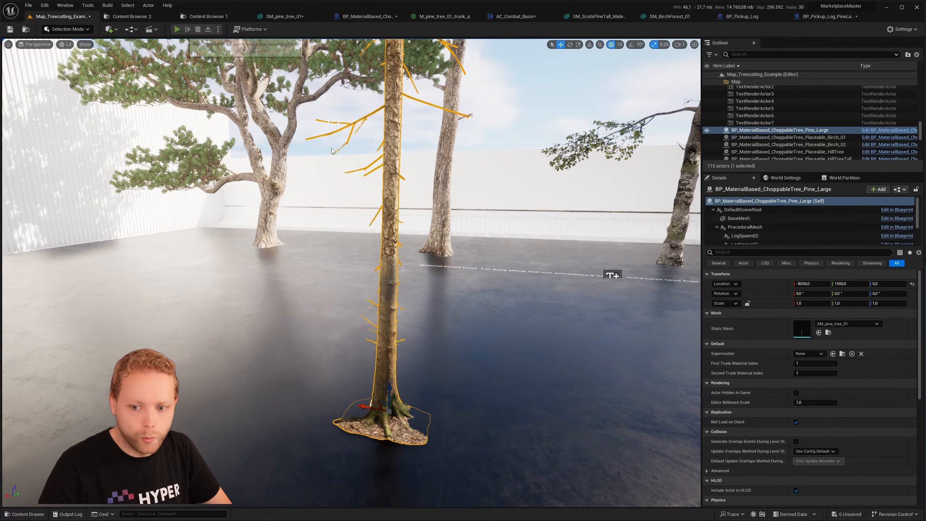
- Play the level, chop down the large pine with the axe, and move away to watch the logs spawn
{"action": "key", "text": "w"}
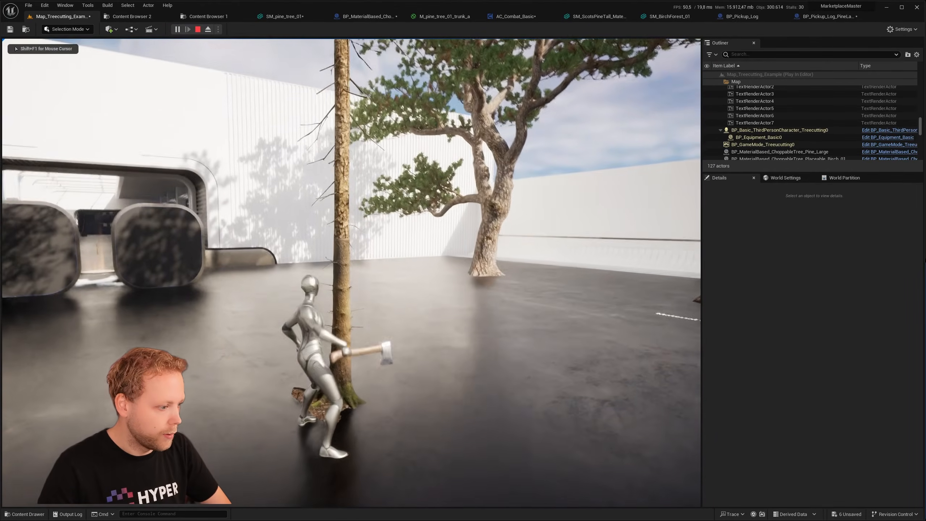
{"action": "left_click", "coordinate": [352, 273]}
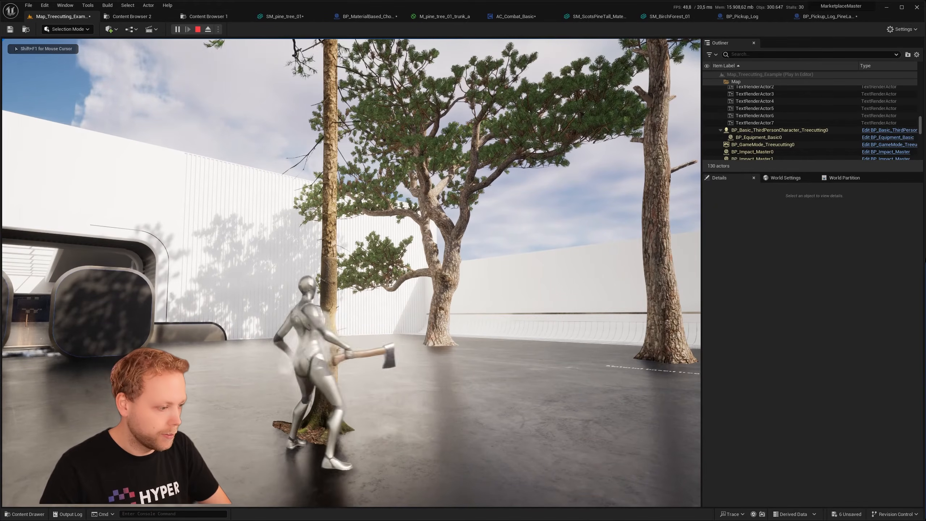
{"action": "left_click", "coordinate": [351, 273]}
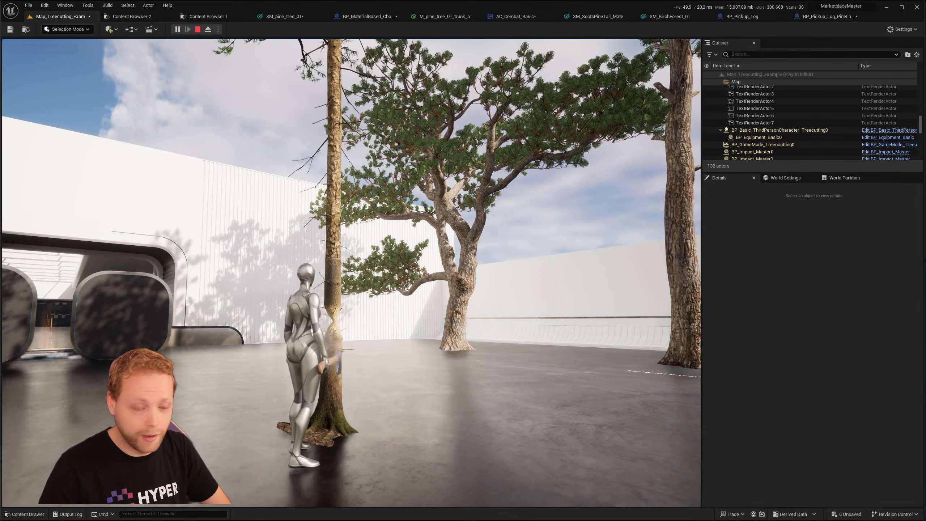
{"action": "left_click", "coordinate": [351, 273]}
{"action": "key", "text": "s"}
{"action": "key", "text": "a"}
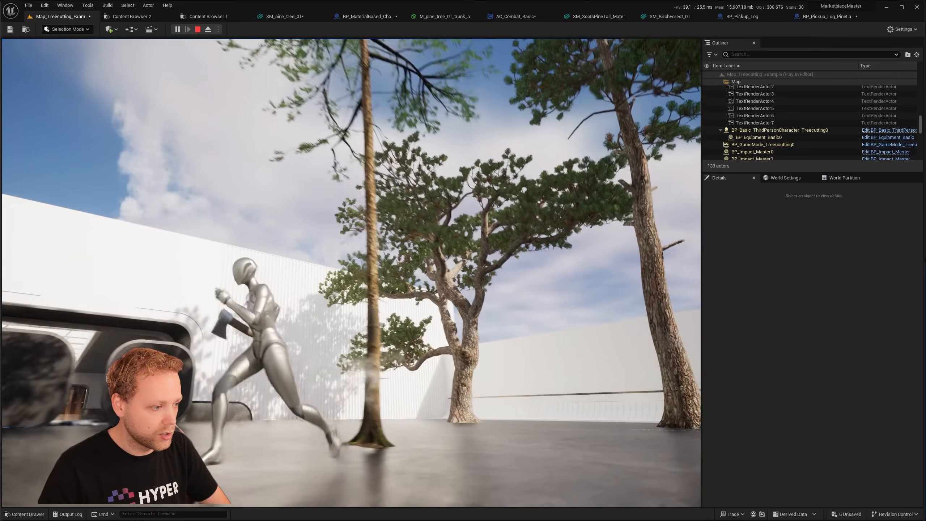
{"action": "key", "text": "d"}
{"action": "key", "text": "a"}
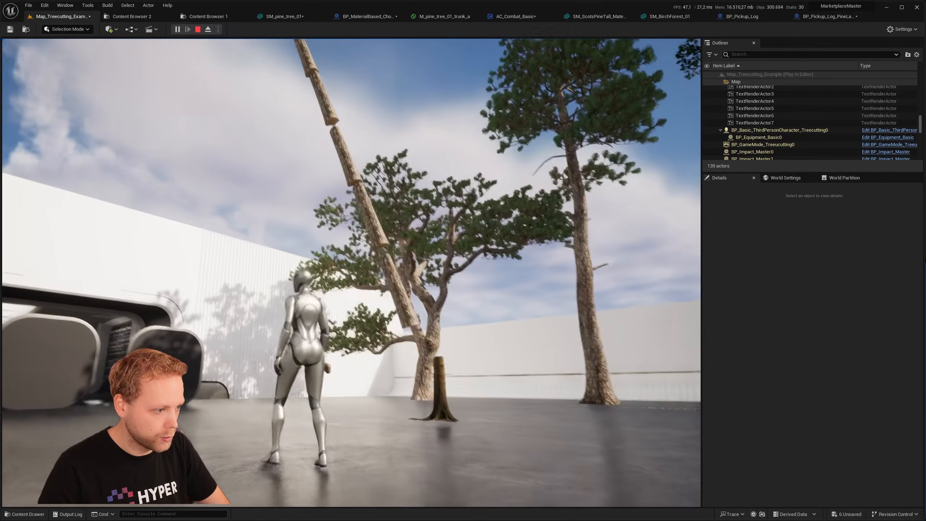
- Run to the fallen PineLarge logs, collect several of them, and end the play session
{"action": "key", "text": "w"}
{"action": "left_click", "coordinate": [352, 272]}
{"action": "key", "text": "s"}
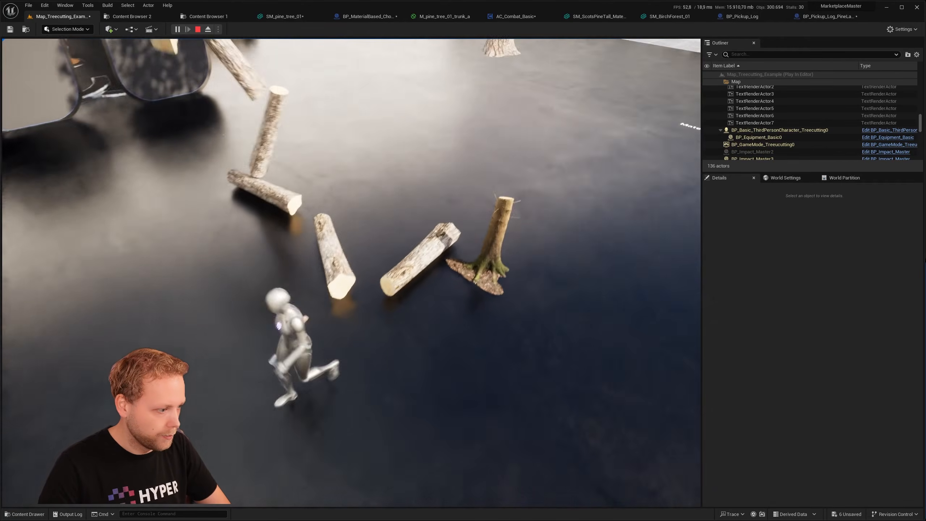
{"action": "key", "text": "w"}
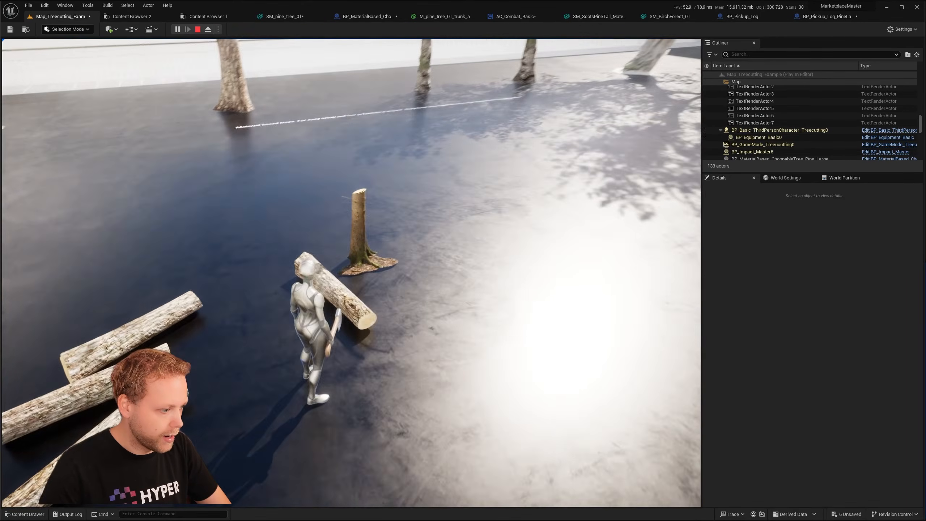
{"action": "left_click", "coordinate": [352, 272]}
{"action": "key", "text": "w"}
{"action": "key", "text": "e"}
{"action": "key", "text": "e"}
{"action": "key", "text": "e"}
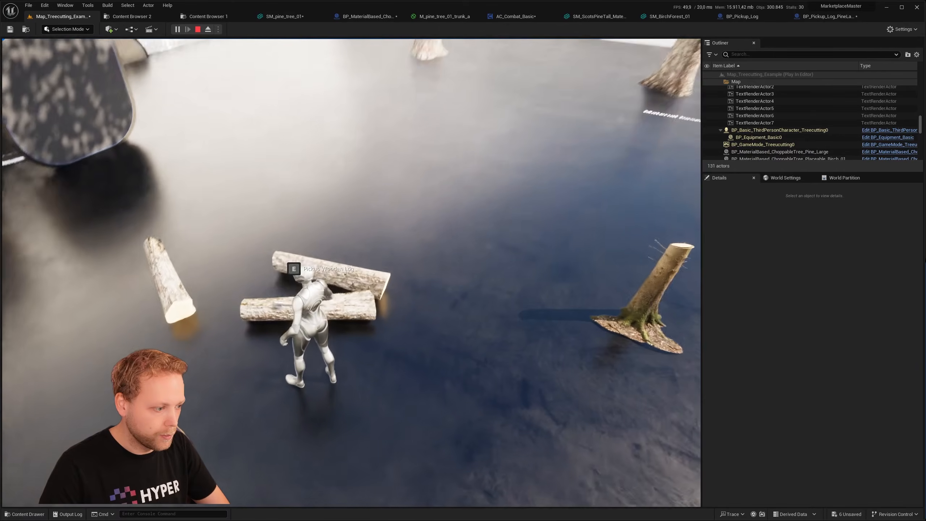
{"action": "key", "text": "w"}
{"action": "key", "text": "w"}
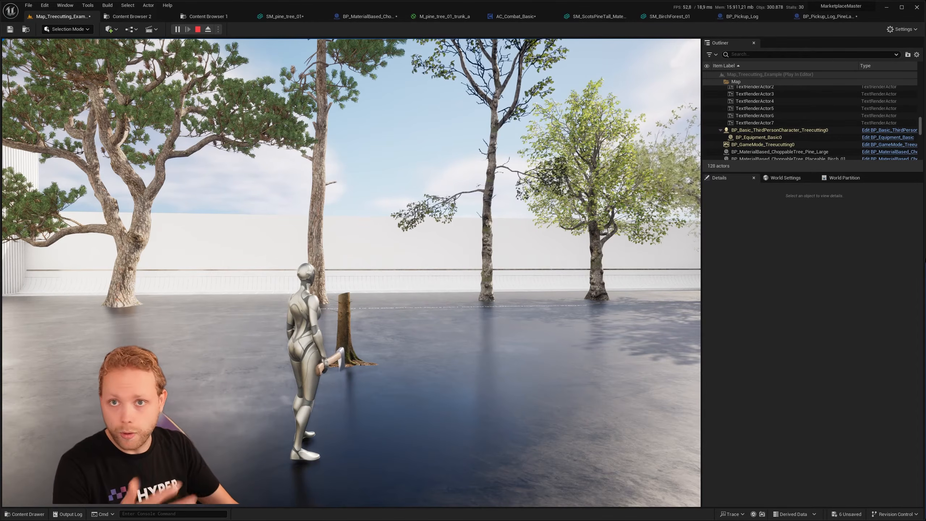
{"action": "key", "text": "Escape"}
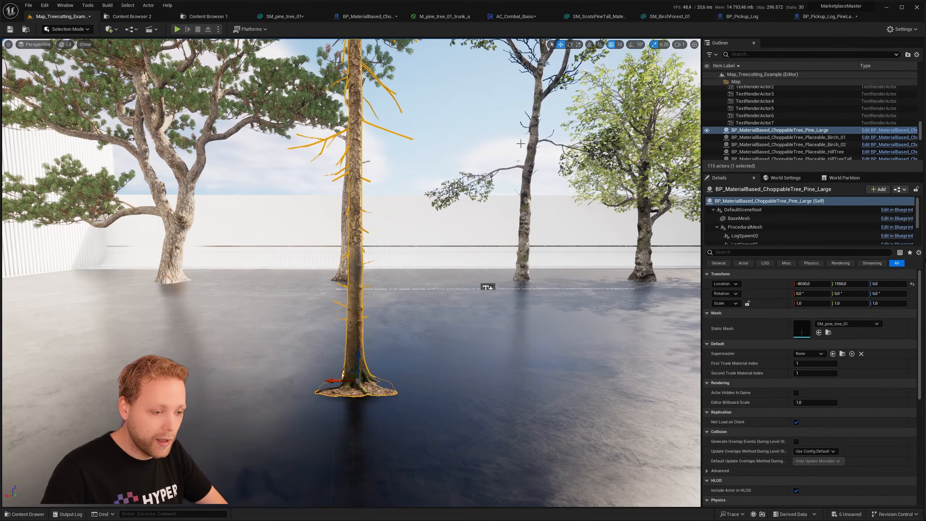
{"action": "right_click_drag", "start_coordinate": [511, 175], "coordinate": [529, 193]}
{"action": "key", "text": "s"}
{"action": "right_click_drag", "start_coordinate": [520, 145], "coordinate": [516, 126]}
{"action": "key", "text": "w"}
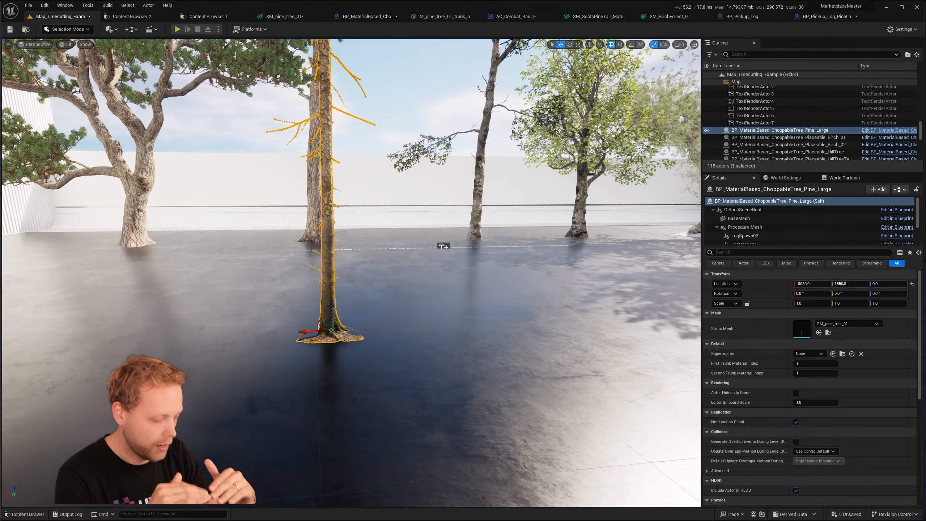
- Save all modified assets from the content browser, with the material-based choppable trees' Configurations folder open
{"action": "left_click", "coordinate": [195, 16]}
{"action": "left_click", "coordinate": [131, 16]}
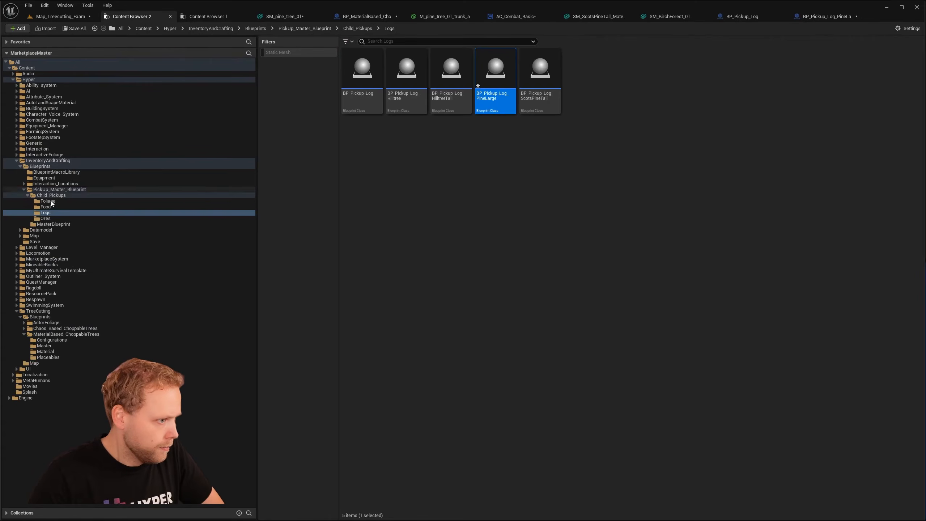
{"action": "left_click", "coordinate": [64, 340]}
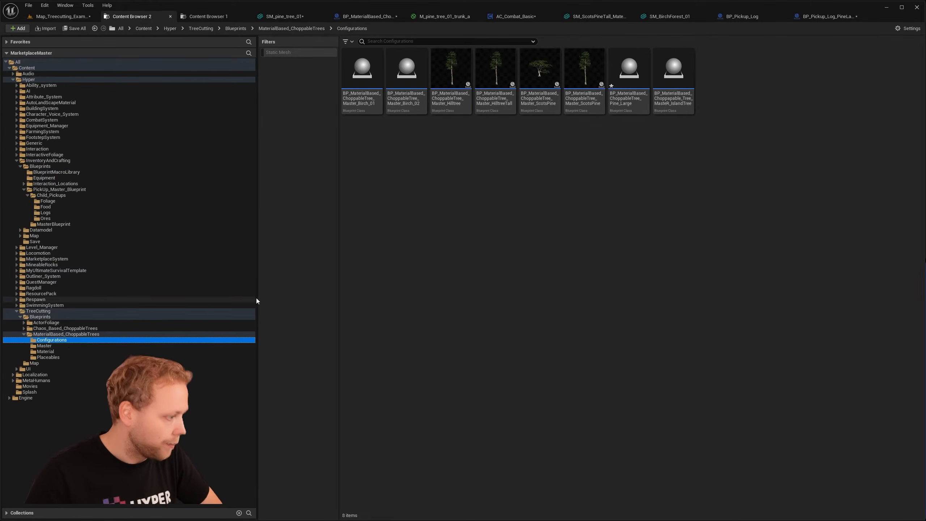
{"action": "left_click", "coordinate": [75, 28]}
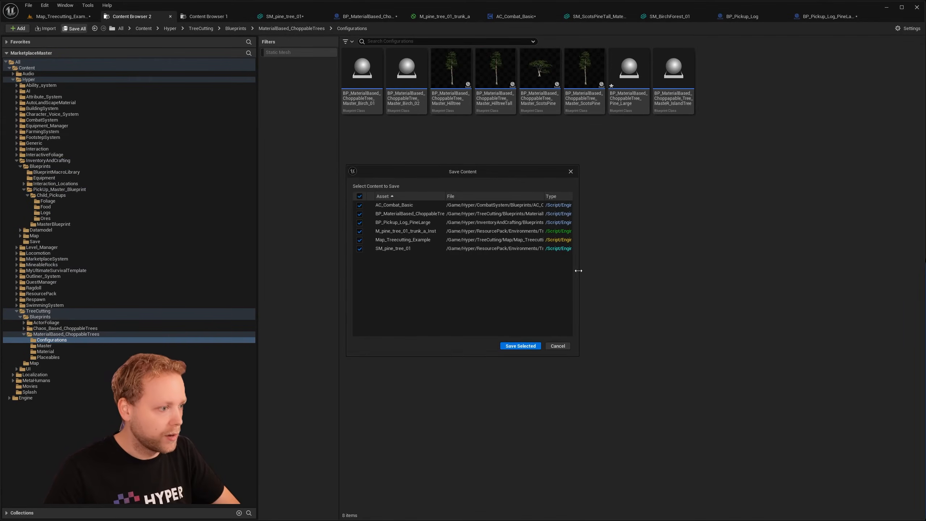
{"action": "left_click", "coordinate": [520, 345]}
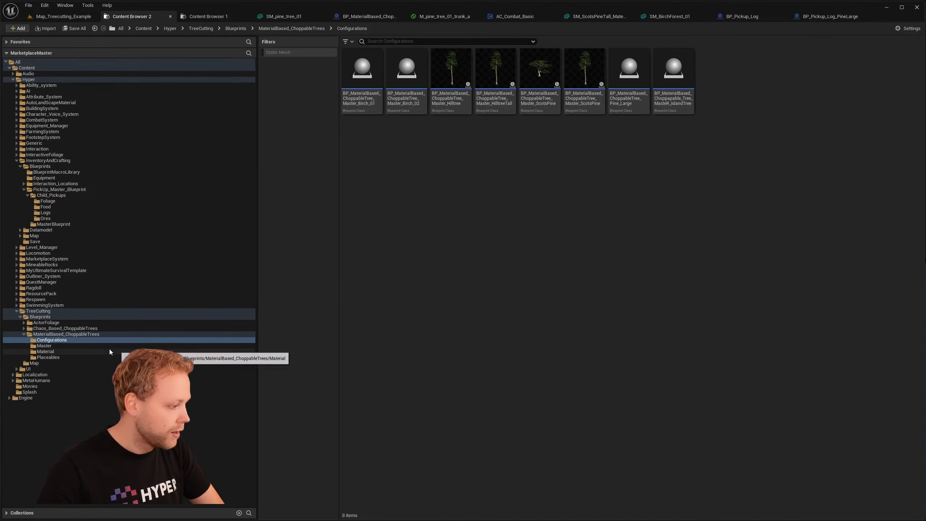
- Duplicate the ScotsPineTall blueprint in the Placeables folder and name the copy BP_MaterialBased_ChoppableTree_Placeable_PineLarge
{"action": "left_click", "coordinate": [58, 357]}
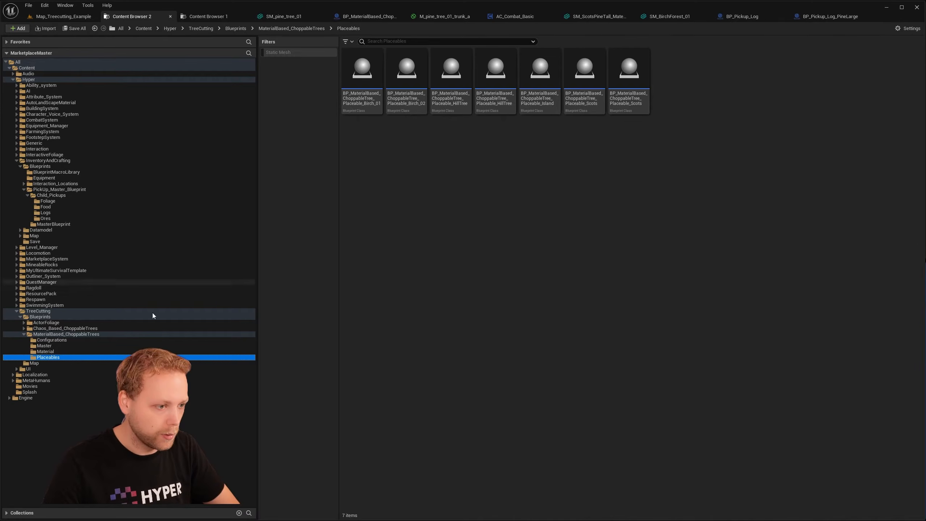
{"action": "left_click", "coordinate": [50, 346]}
{"action": "left_click", "coordinate": [407, 99]}
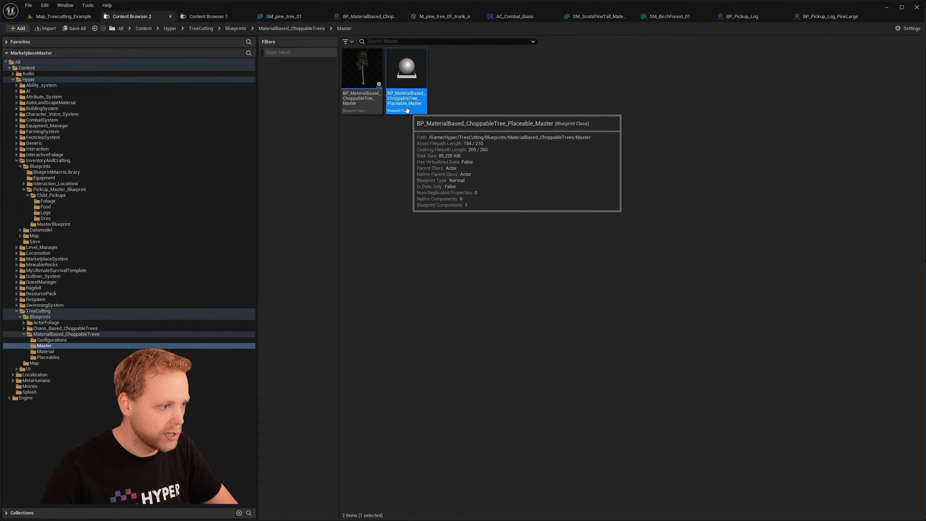
{"action": "left_click", "coordinate": [51, 357]}
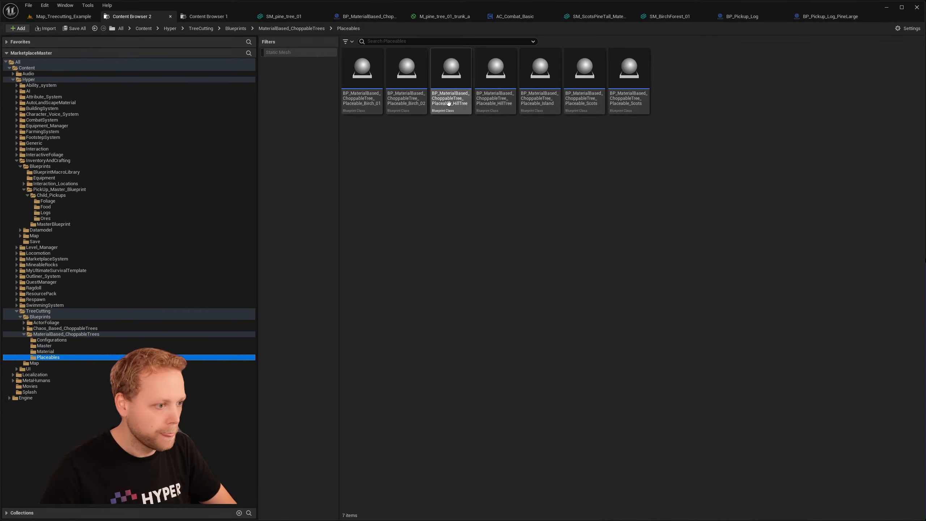
{"action": "right_click", "coordinate": [628, 78]}
{"action": "left_click", "coordinate": [667, 134]}
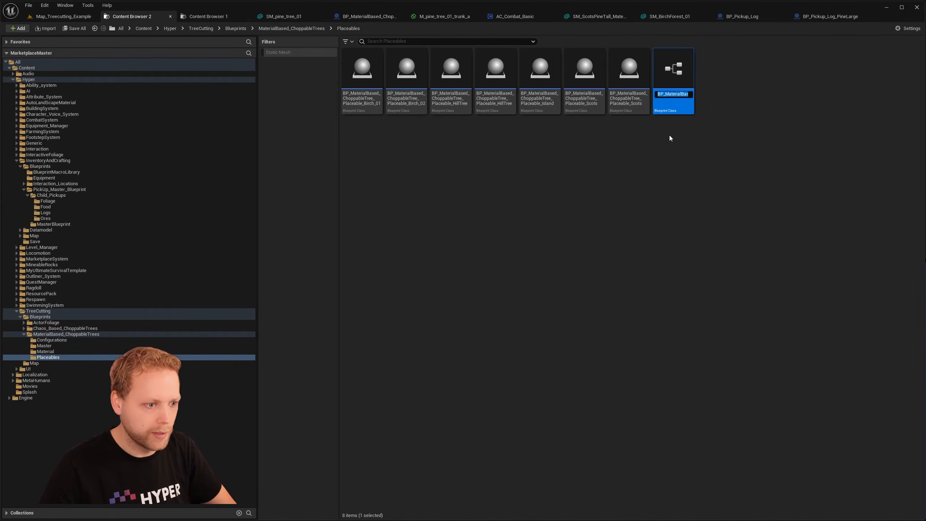
{"action": "key", "text": "BackSpace"}
{"action": "key", "text": "BackSpace"}
{"action": "key", "text": "BackSpace"}
{"action": "key", "text": "BackSpace"}
{"action": "key", "text": "BackSpace"}
{"action": "key", "text": "BackSpace"}
{"action": "key", "text": "BackSpace"}
{"action": "key", "text": "BackSpace"}
{"action": "key", "text": "BackSpace"}
{"action": "key", "text": "BackSpace"}
{"action": "key", "text": "BackSpace"}
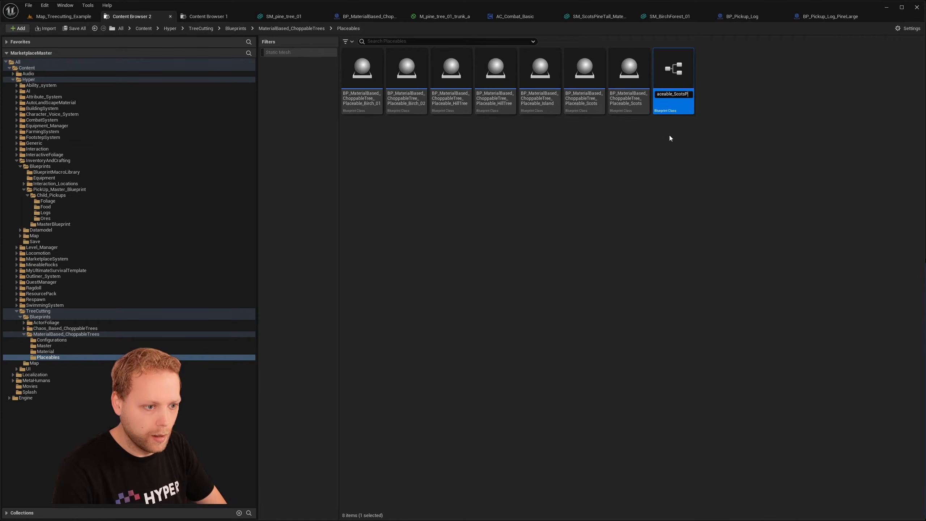
{"action": "type", "text": "PineLarge"}
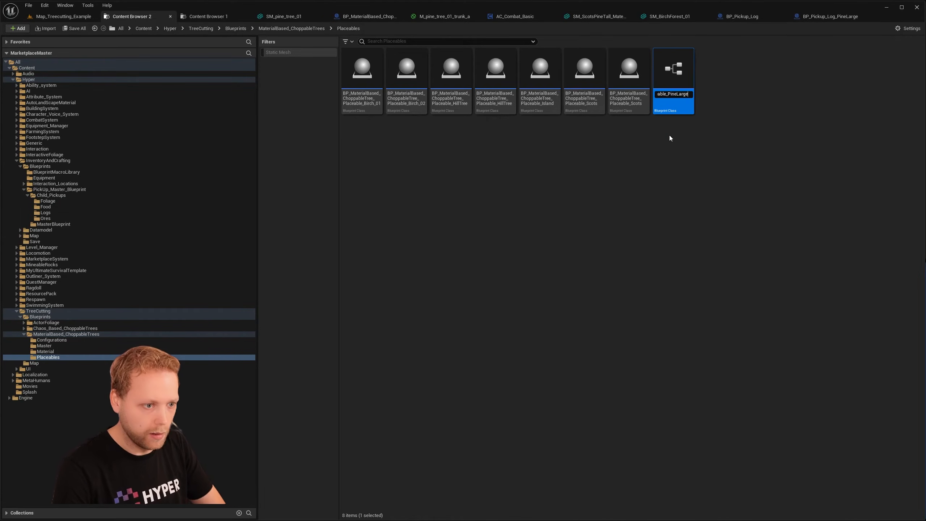
{"action": "key", "text": "Return"}
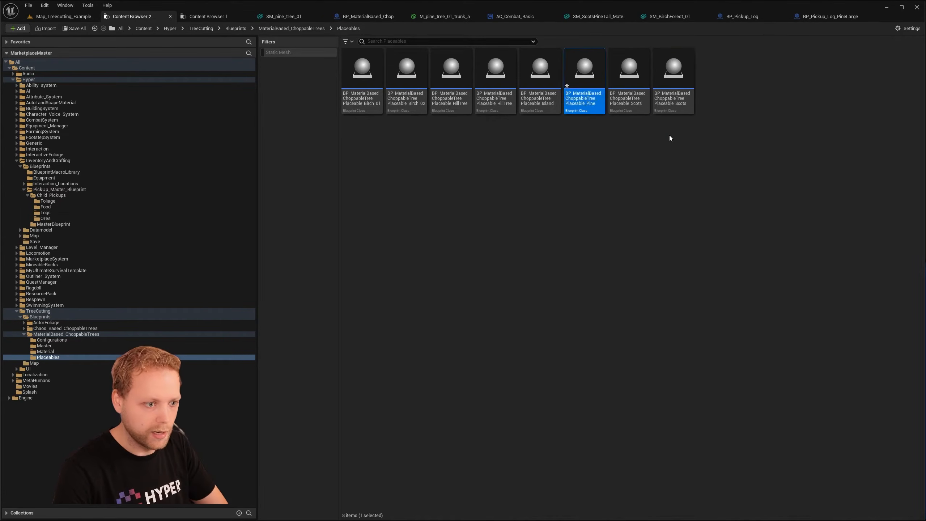
- Open the PineLarge placeable blueprint and set its Original Static Mesh to SM_pine_tree_01
{"action": "double_click", "coordinate": [577, 107]}
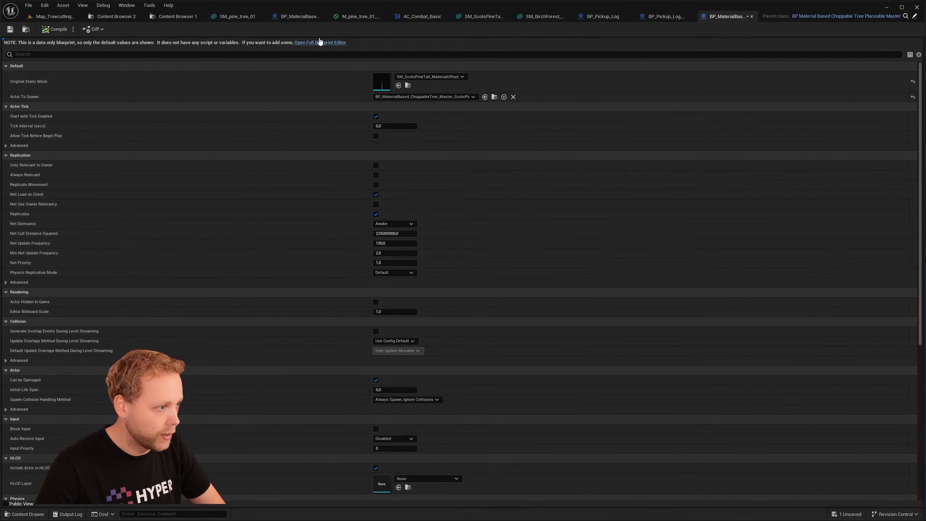
{"action": "left_click", "coordinate": [165, 17]}
{"action": "left_click", "coordinate": [322, 90]}
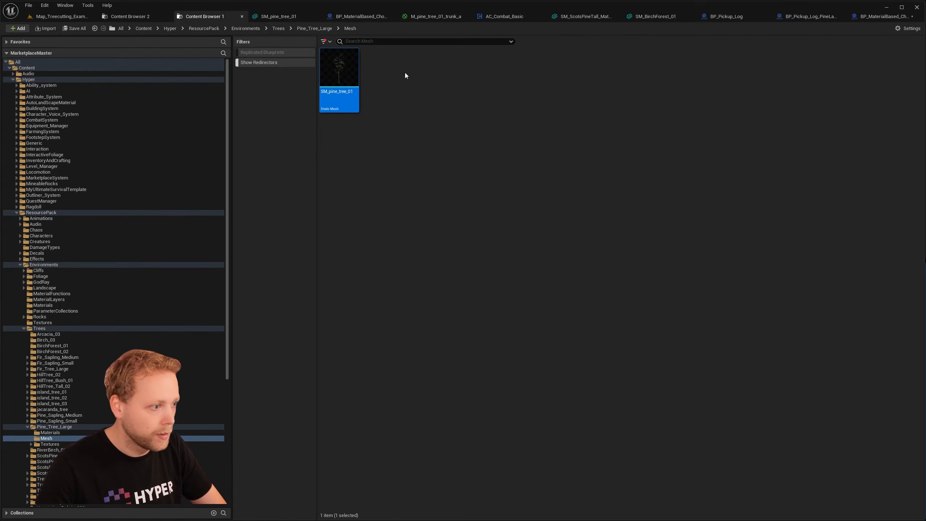
{"action": "left_click", "coordinate": [738, 17]}
{"action": "left_click", "coordinate": [752, 17]}
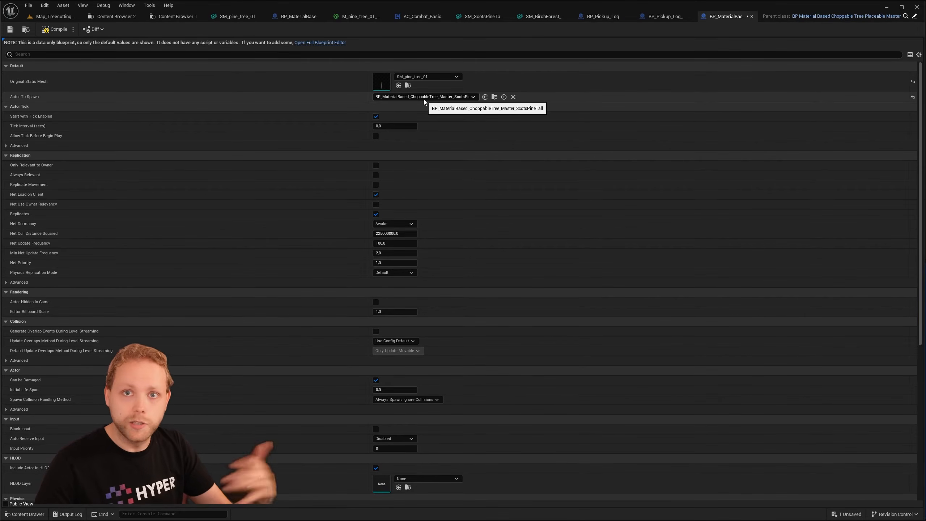
- Set the PineLarge placeable's Actor To Spawn to BP_MaterialBased_ChoppableTree_Pine_Large
{"action": "left_click", "coordinate": [468, 97]}
{"action": "type", "text": "pinela"}
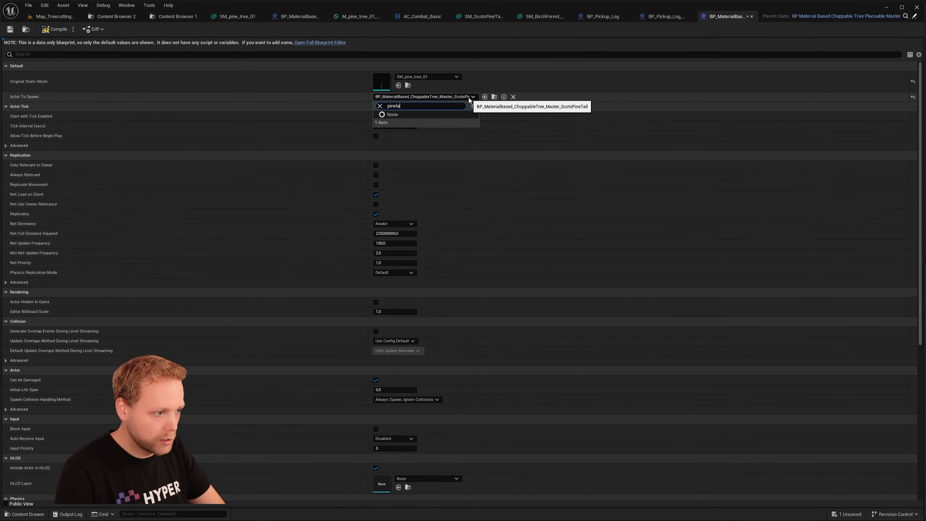
{"action": "key", "text": "BackSpace"}
{"action": "key", "text": "BackSpace"}
{"action": "type", "text": "lar"}
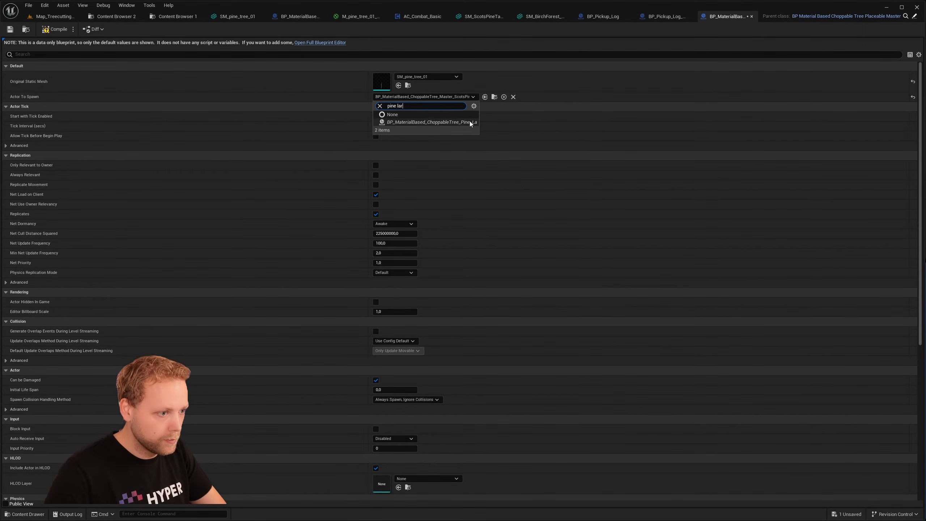
{"action": "left_click", "coordinate": [471, 122]}
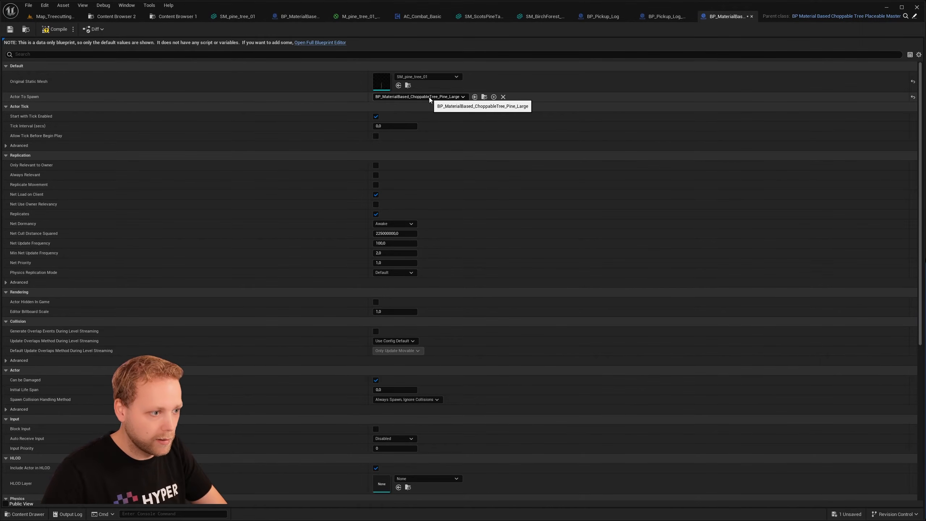
- Place the PineLarge placeable tree in the level beside the existing large pine and delete the original Pine_Large actor
{"action": "left_click", "coordinate": [485, 96]}
{"action": "left_click_drag", "start_coordinate": [550, 89], "coordinate": [543, 340]}
{"action": "mouse_move", "coordinate": [543, 339]}
{"action": "right_mouse_down"}
{"action": "mouse_move", "coordinate": [588, 342]}
{"action": "mouse_move", "coordinate": [534, 340]}
{"action": "right_mouse_up"}
{"action": "left_click", "coordinate": [260, 310]}
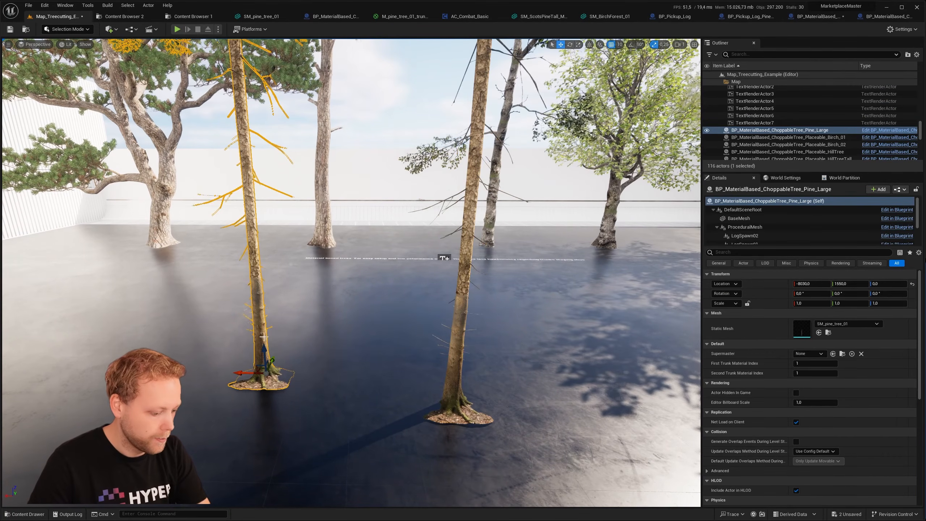
{"action": "key", "text": "Delete"}
{"action": "left_click", "coordinate": [460, 321]}
{"action": "right_click_drag", "start_coordinate": [460, 321], "coordinate": [551, 336]}
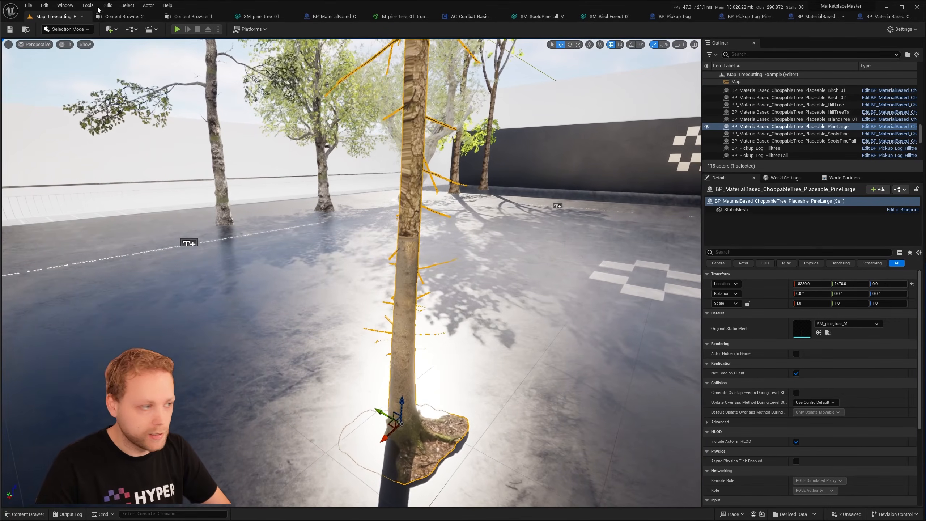
- Play the level, chop down the placeable large pine with the axe, walk to its logs, and end the play session
{"action": "key", "text": "alt+p"}
{"action": "key", "text": "w"}
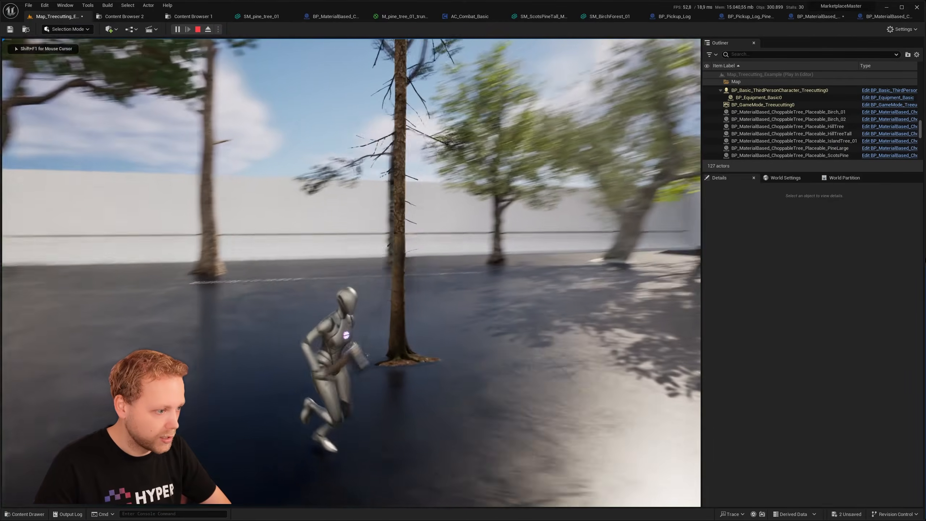
{"action": "left_click", "coordinate": [352, 273]}
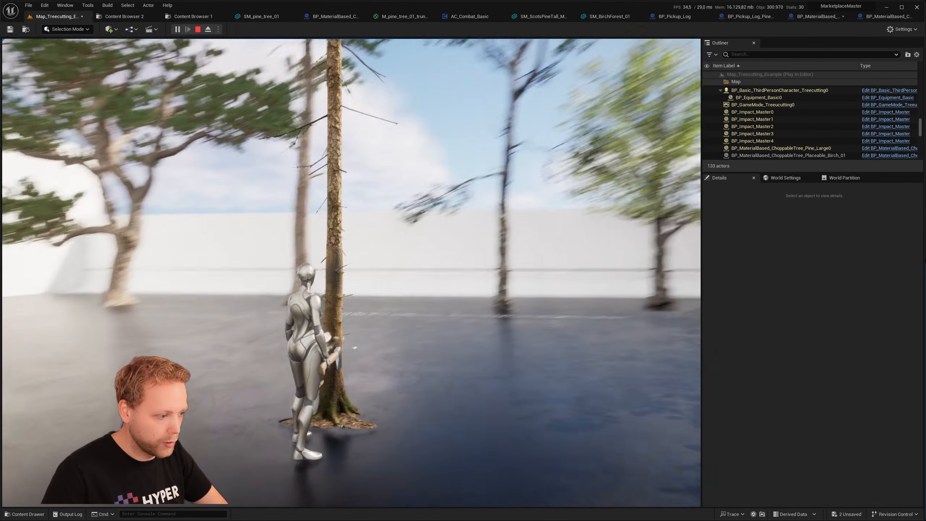
{"action": "key", "text": "s"}
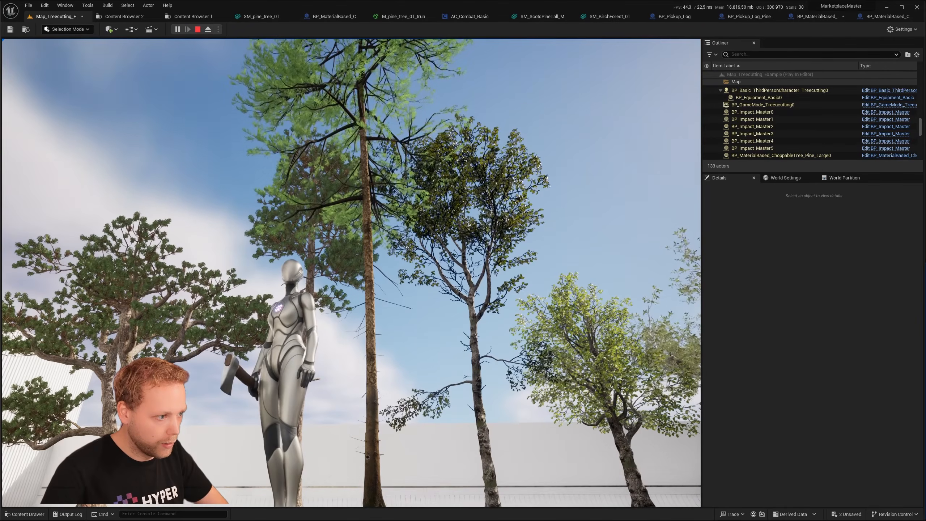
{"action": "key", "text": "d"}
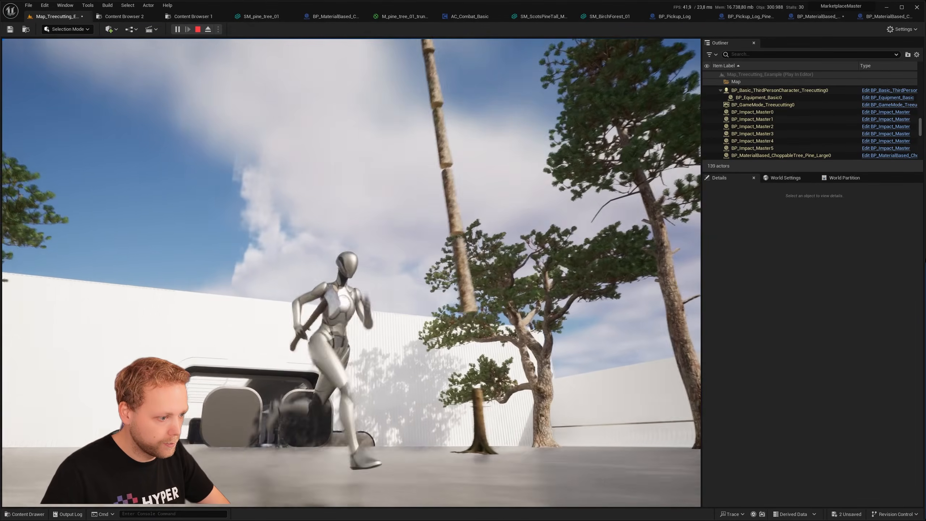
{"action": "key", "text": "w"}
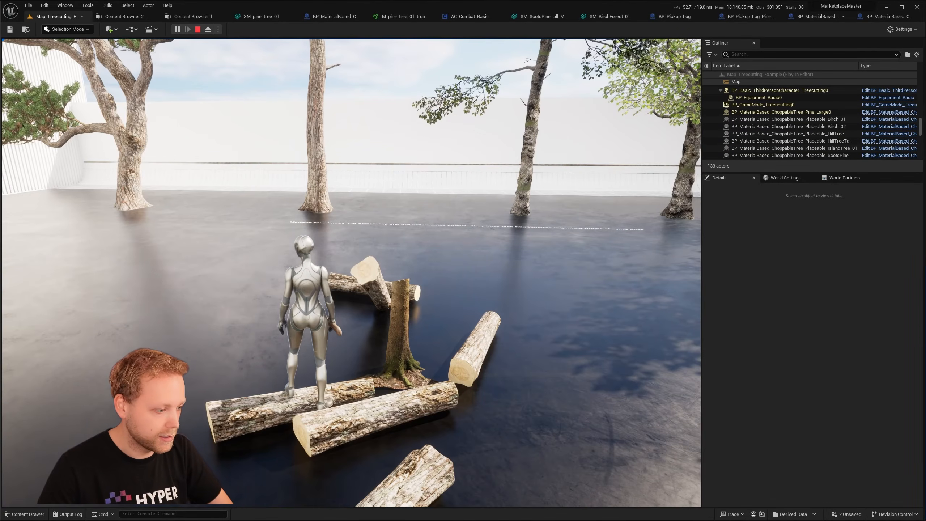
{"action": "key", "text": "Escape"}
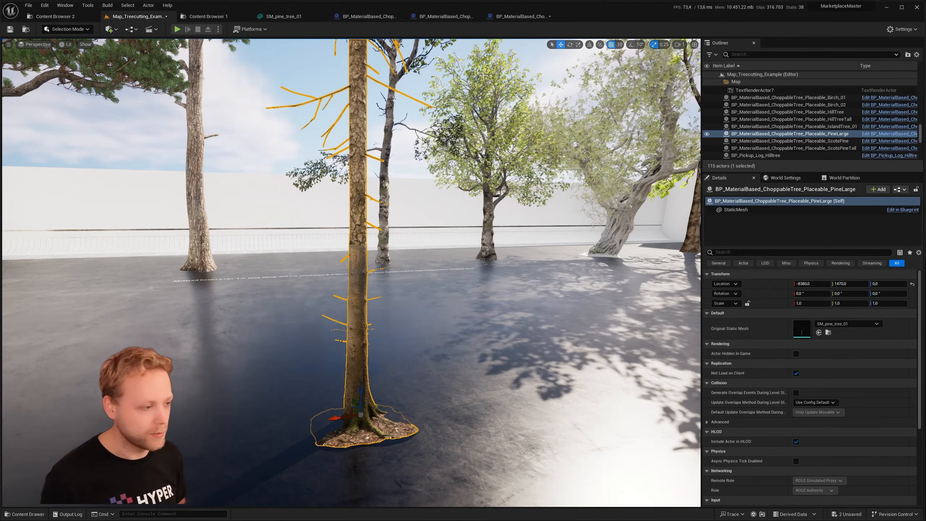
- Review the LOD settings and trunk preview of the SM_pine_tree_01 static mesh
{"action": "left_click", "coordinate": [312, 18]}
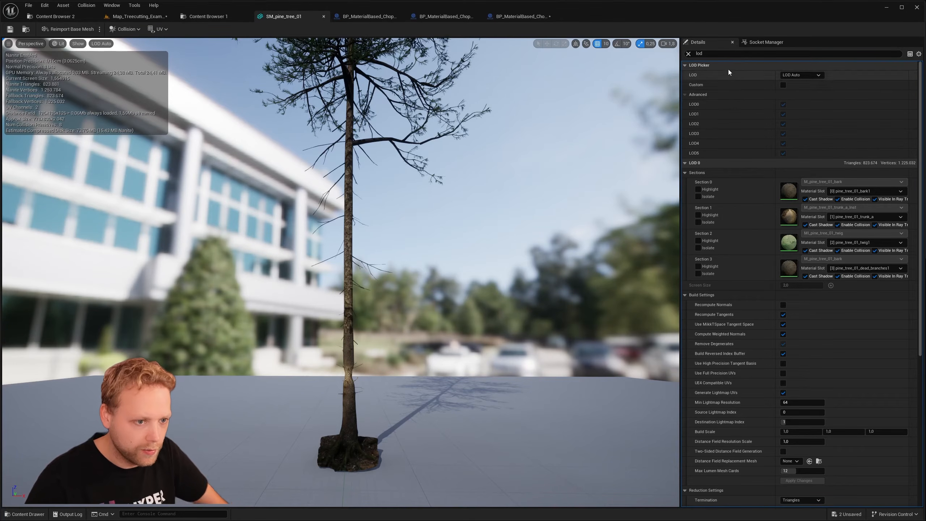
{"action": "scroll", "coordinate": [762, 179], "scroll_direction": "down", "scroll_amount": 5}
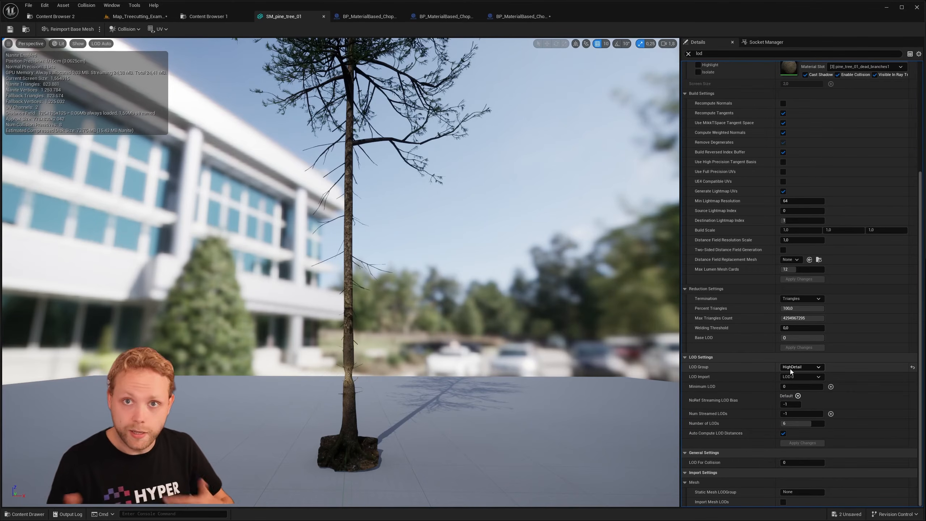
{"action": "scroll", "coordinate": [565, 301], "scroll_direction": "up", "scroll_amount": 4}
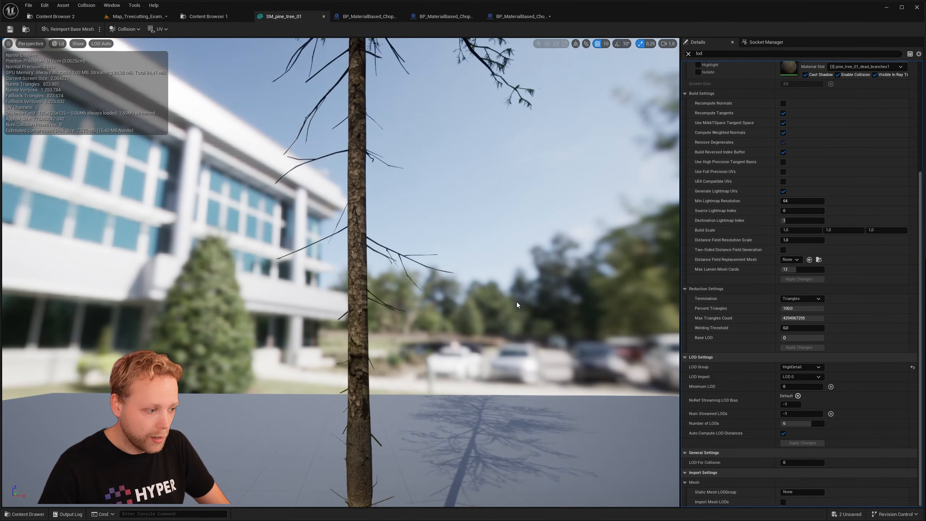
{"action": "right_click_drag", "start_coordinate": [518, 301], "coordinate": [529, 340]}
- Open the choppable tree master blueprint's Initialize function and examine the LOD To Use For Procedural Mesh variable
{"action": "left_click", "coordinate": [367, 17]}
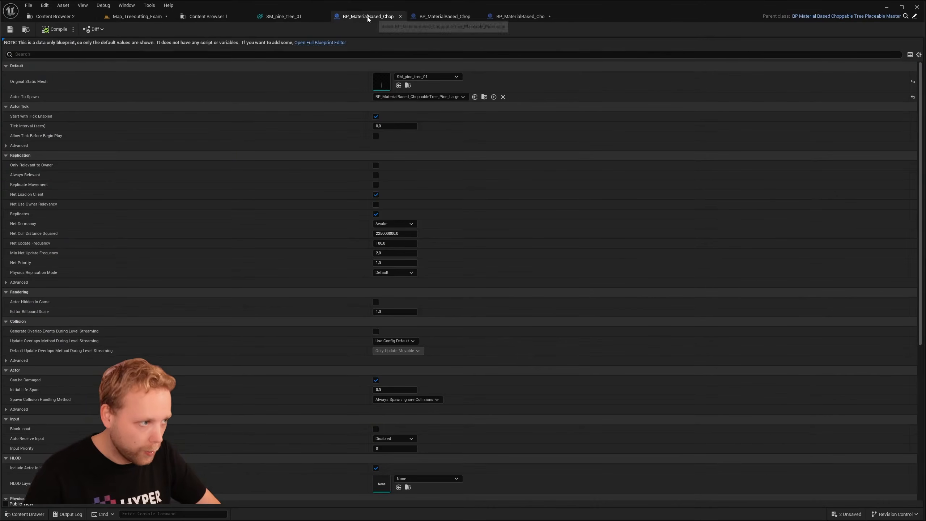
{"action": "left_click", "coordinate": [439, 20]}
{"action": "left_click", "coordinate": [511, 15]}
{"action": "scroll", "coordinate": [565, 157], "scroll_direction": "up", "scroll_amount": 3}
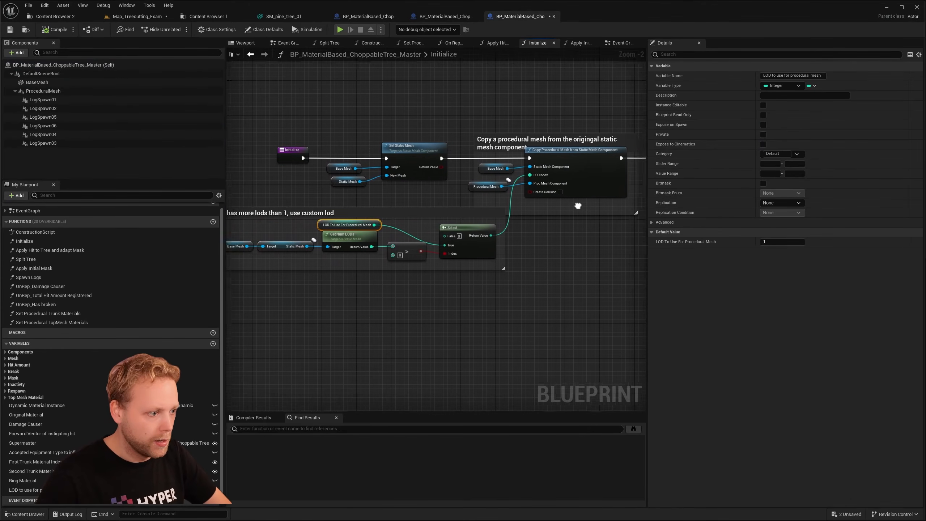
{"action": "left_click", "coordinate": [565, 157]}
{"action": "right_click_drag", "start_coordinate": [546, 281], "coordinate": [676, 273]}
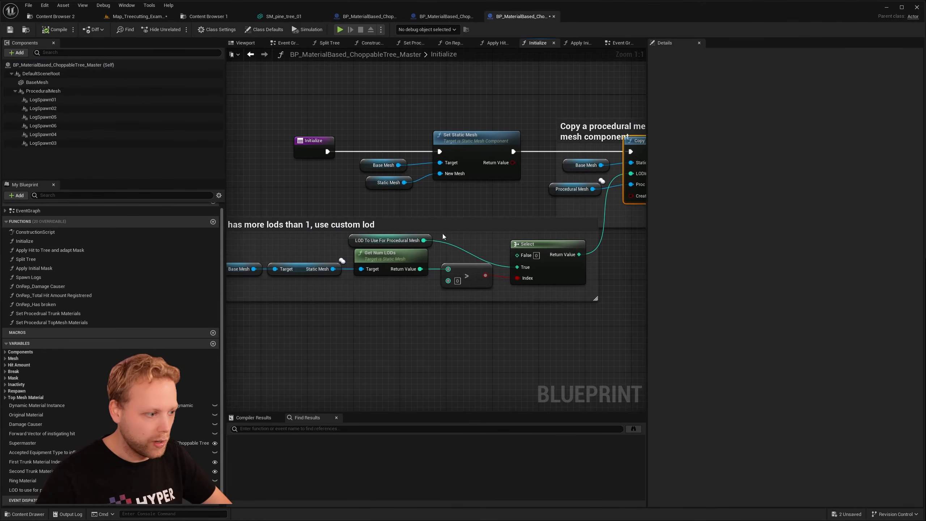
{"action": "left_click", "coordinate": [429, 244]}
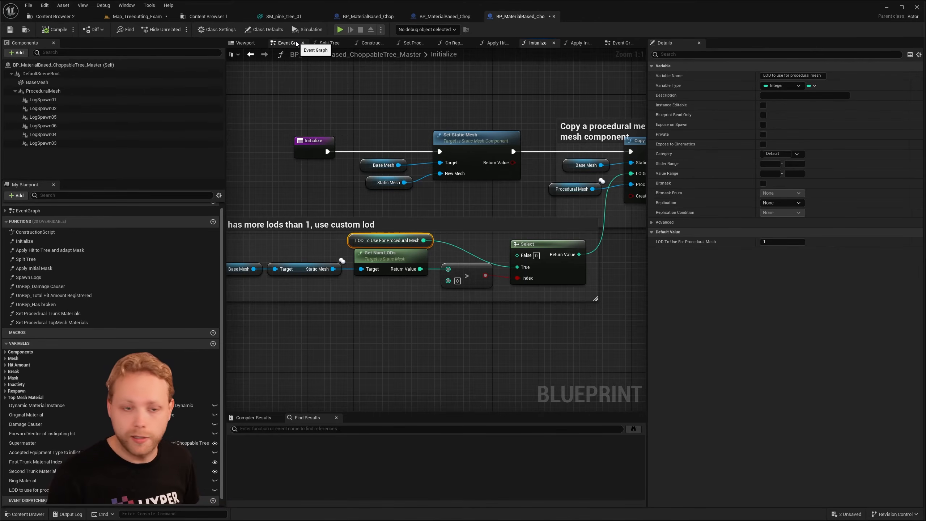
- Inspect the Copy Procedural Mesh from Static Mesh Component node and its LOD index input, and return to the SM_pine_tree_01 mesh
{"action": "right_click_drag", "start_coordinate": [528, 161], "coordinate": [231, 133]}
{"action": "left_click", "coordinate": [407, 124]}
{"action": "right_click_drag", "start_coordinate": [306, 75], "coordinate": [380, 88]}
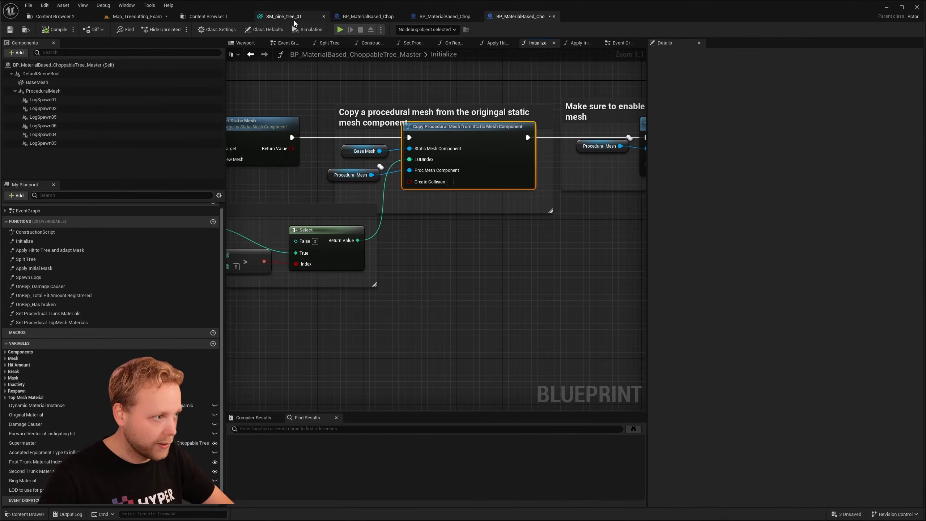
{"action": "left_click", "coordinate": [374, 18]}
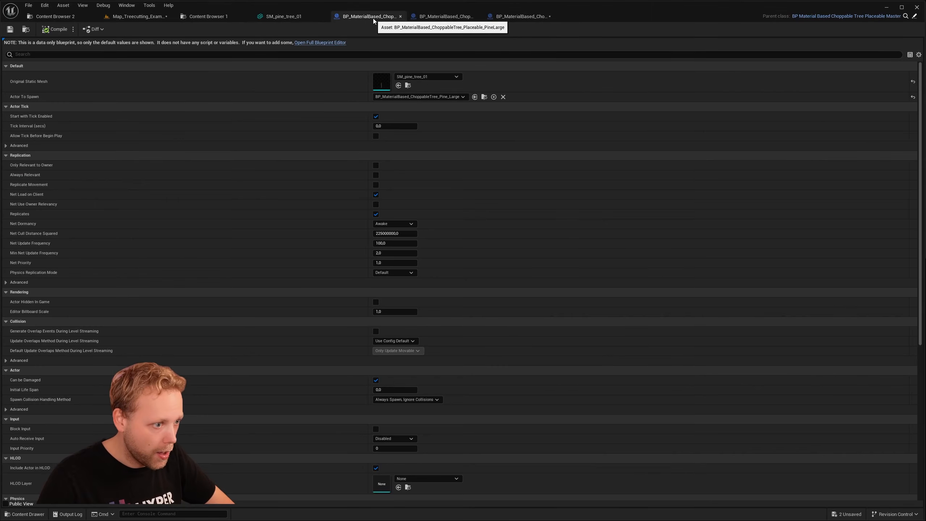
{"action": "left_click", "coordinate": [288, 16]}
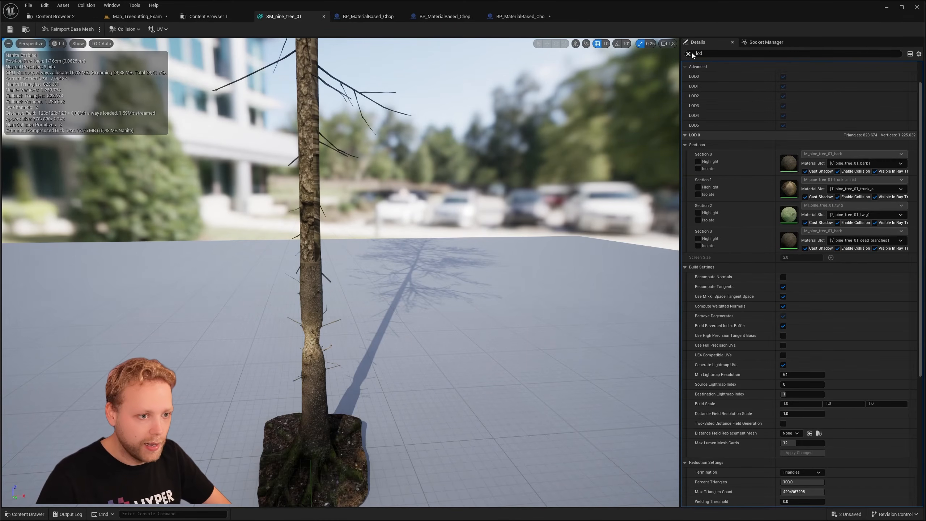
- Clear the lod search in the SM_pine_tree_01 details, review the Nanite settings including Keep Triangle Percent, and return to the Map_Treecutting_Example level
{"action": "left_click", "coordinate": [689, 54]}
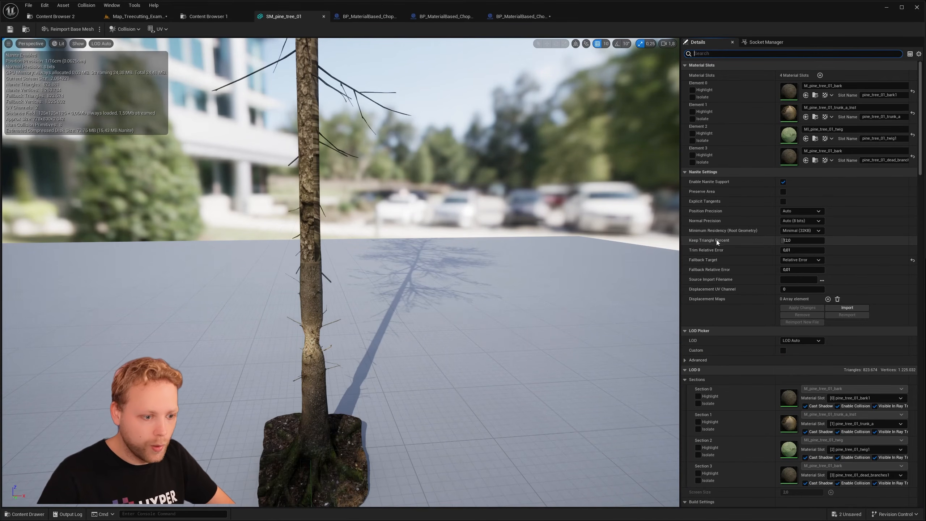
{"action": "mouse_move", "coordinate": [712, 242]}
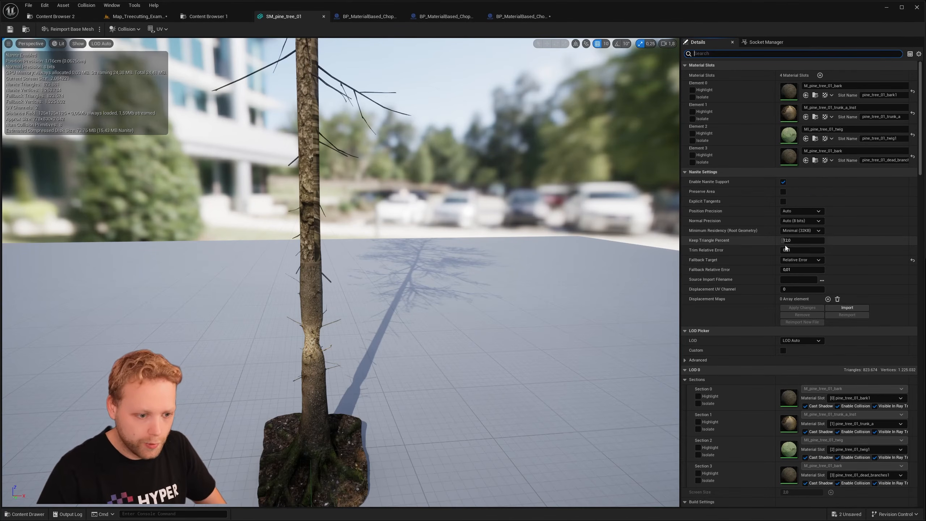
{"action": "left_click", "coordinate": [140, 17]}
- Play the level in game view, run to the large pine, and strike its trunk repeatedly with the axe
{"action": "mouse_move", "coordinate": [315, 63]}
{"action": "right_mouse_down"}
{"action": "mouse_move", "coordinate": [317, 44]}
{"action": "mouse_move", "coordinate": [325, 73]}
{"action": "mouse_move", "coordinate": [315, 40]}
{"action": "mouse_move", "coordinate": [321, 70]}
{"action": "mouse_move", "coordinate": [316, 62]}
{"action": "right_mouse_up"}
{"action": "key", "text": "g"}
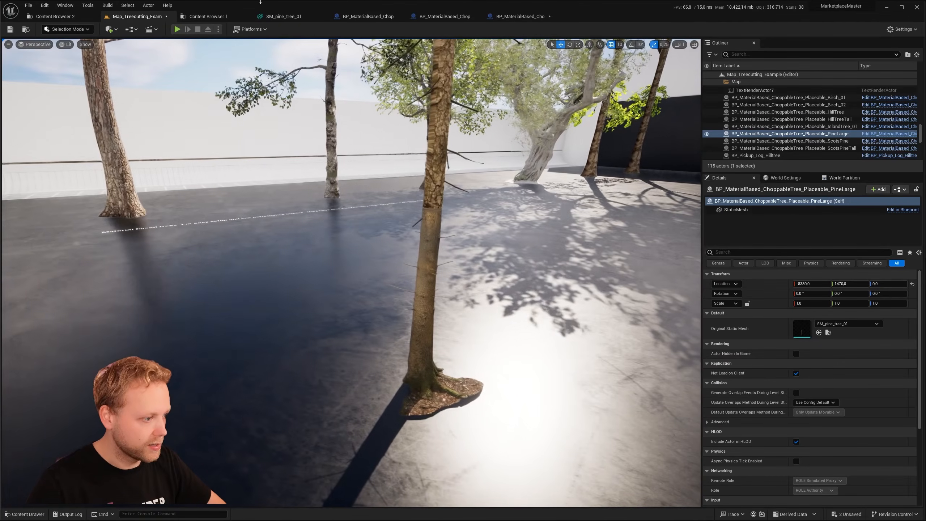
{"action": "left_click", "coordinate": [177, 29]}
{"action": "key", "text": "w"}
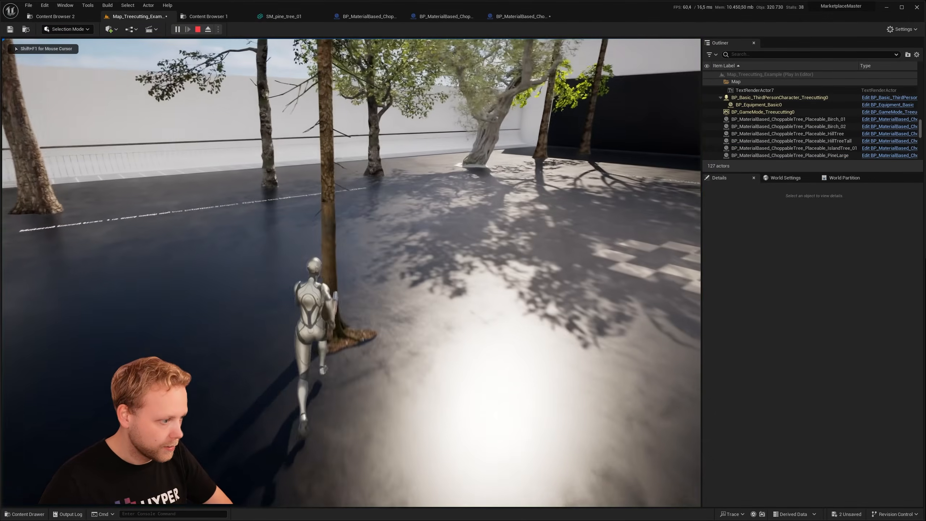
{"action": "left_click", "coordinate": [351, 273]}
{"action": "left_click", "coordinate": [352, 273]}
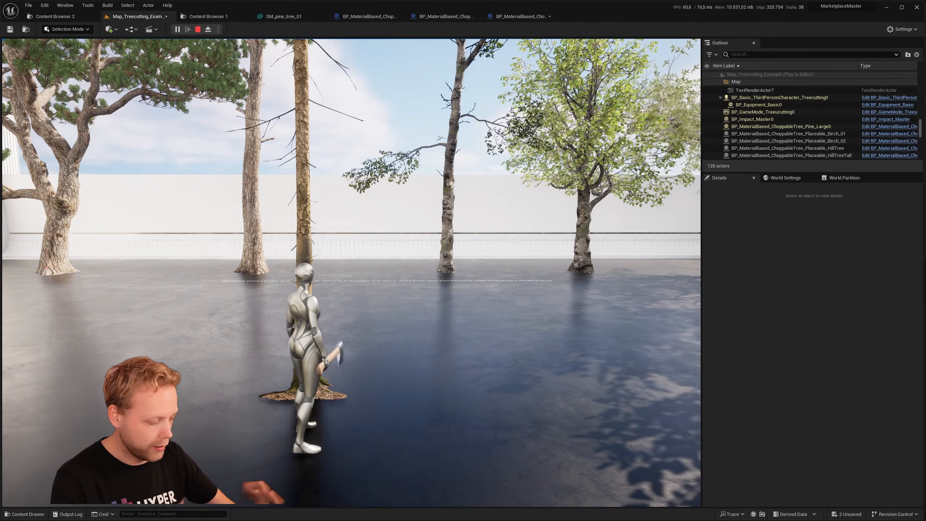
{"action": "left_click", "coordinate": [352, 273]}
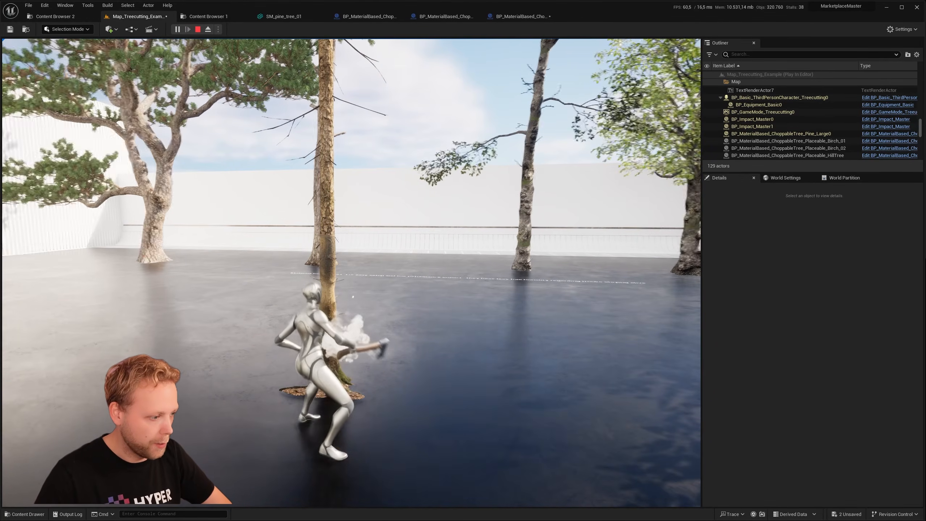
{"action": "left_click", "coordinate": [352, 273]}
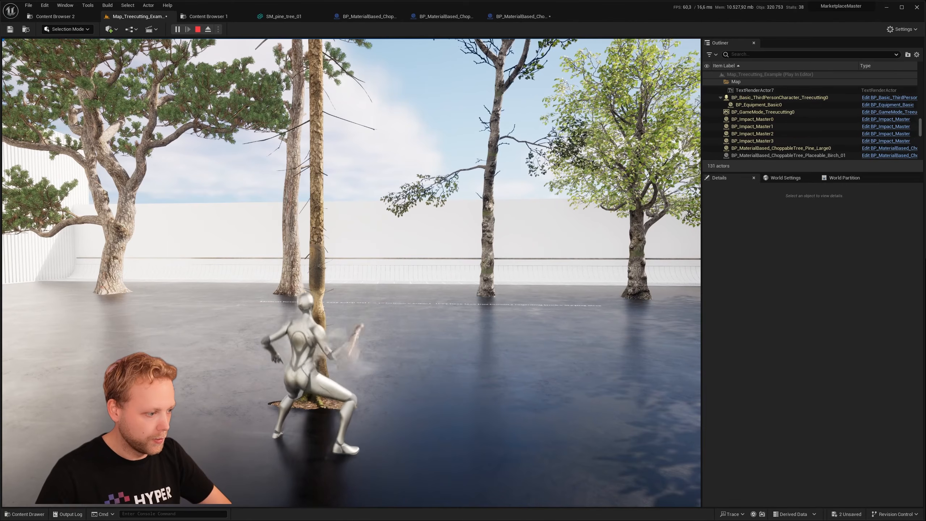
{"action": "key", "text": "a"}
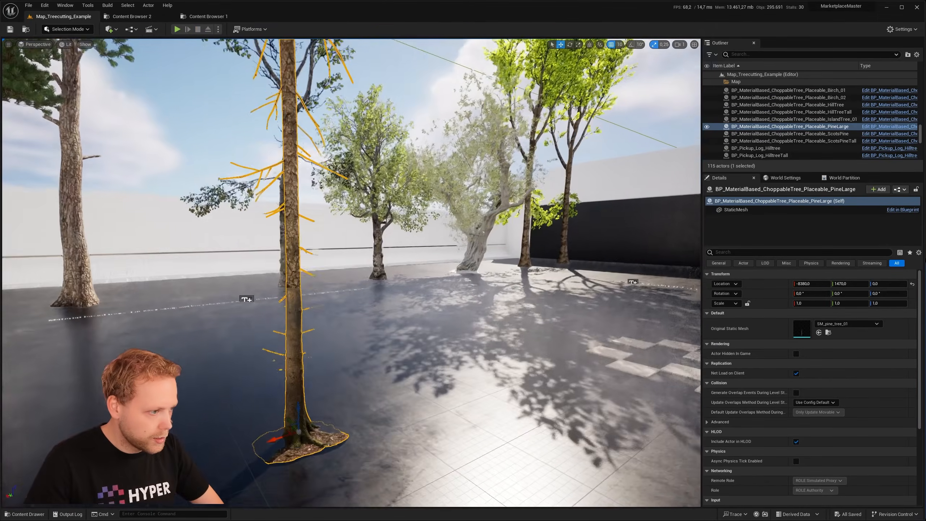
- Open the BP_MaterialBased_ChoppableTree_Pine_Large blueprint from the MaterialBased_ChoppableTrees Configurations folder
{"action": "right_click_drag", "start_coordinate": [352, 273], "coordinate": [339, 251]}
{"action": "left_click", "coordinate": [36, 518]}
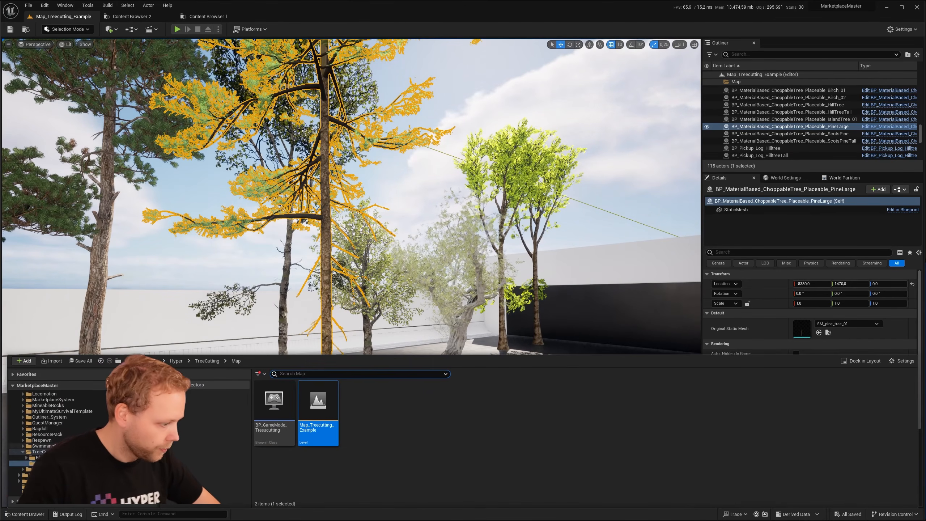
{"action": "left_click", "coordinate": [139, 18]}
{"action": "left_click", "coordinate": [564, 150]}
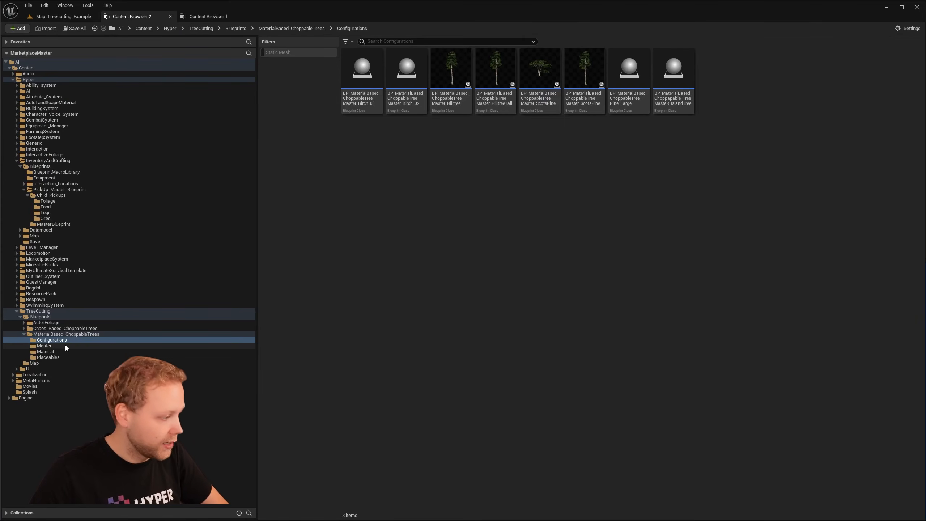
{"action": "left_click", "coordinate": [55, 356]}
{"action": "left_click", "coordinate": [52, 340]}
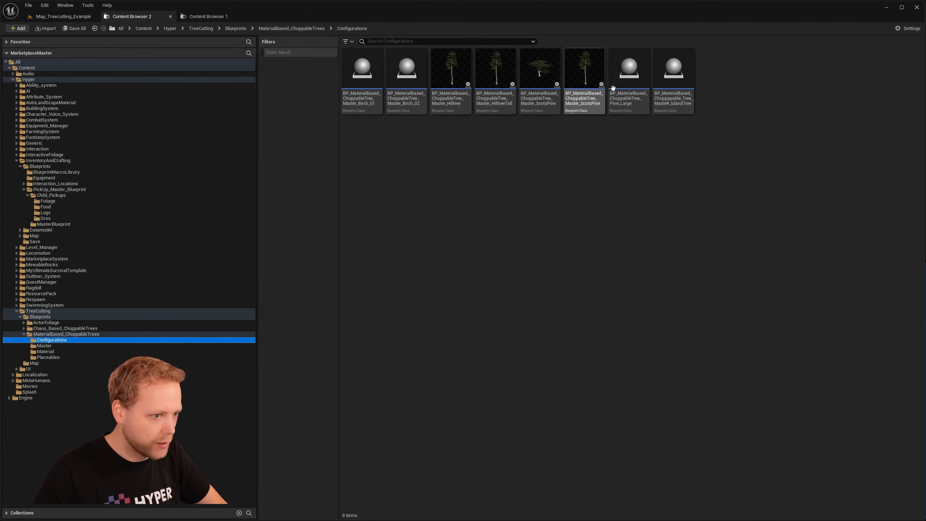
{"action": "left_click", "coordinate": [645, 108]}
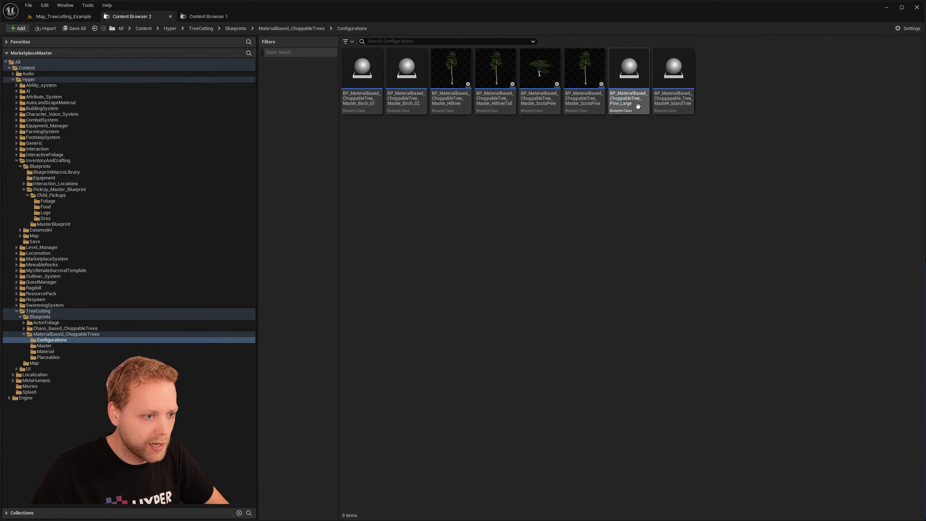
{"action": "double_click", "coordinate": [630, 111]}
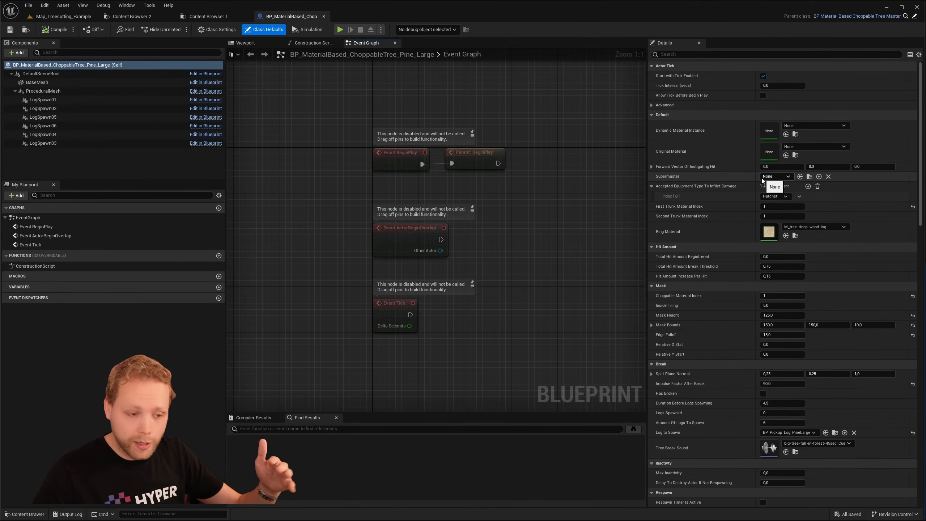
- Review the large pine blueprint's class defaults for trunk material index, mask, break, respawn, static mesh and top mesh materials
{"action": "scroll", "coordinate": [751, 255], "scroll_direction": "down", "scroll_amount": 3}
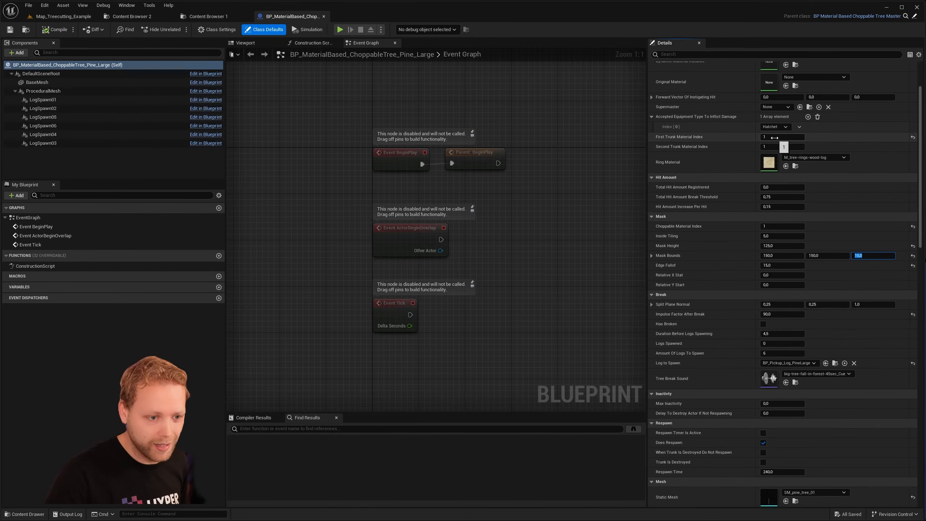
{"action": "scroll", "coordinate": [719, 293], "scroll_direction": "down", "scroll_amount": 5}
{"action": "scroll", "coordinate": [719, 293], "scroll_direction": "down", "scroll_amount": 1}
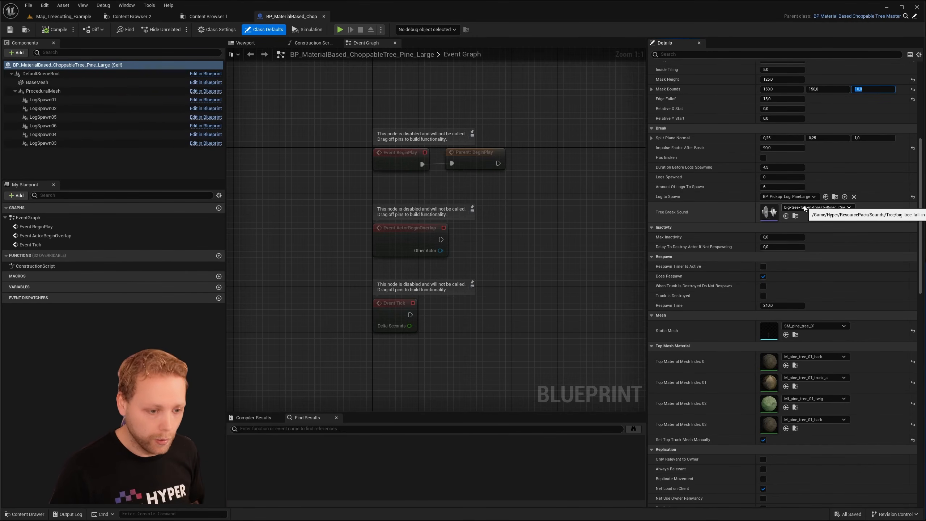
{"action": "scroll", "coordinate": [735, 237], "scroll_direction": "down", "scroll_amount": 3}
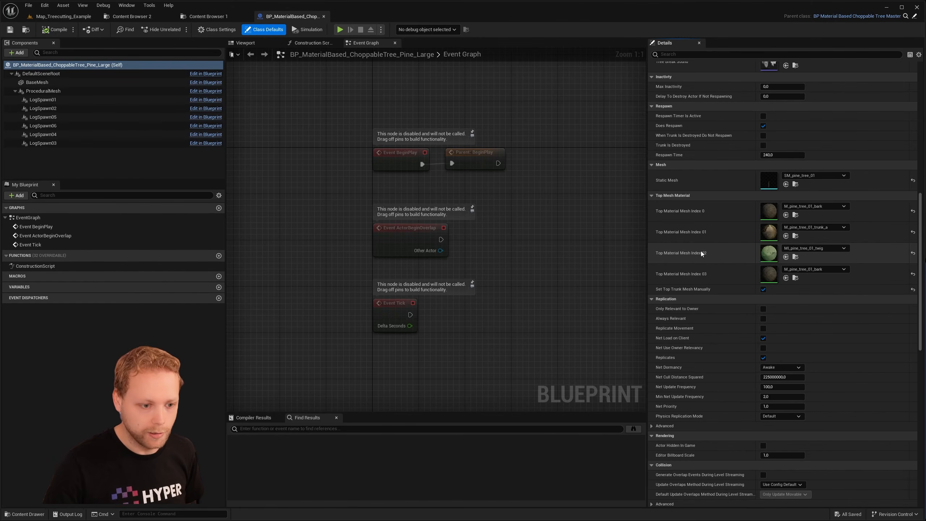
{"action": "scroll", "coordinate": [788, 264], "scroll_direction": "down", "scroll_amount": 2}
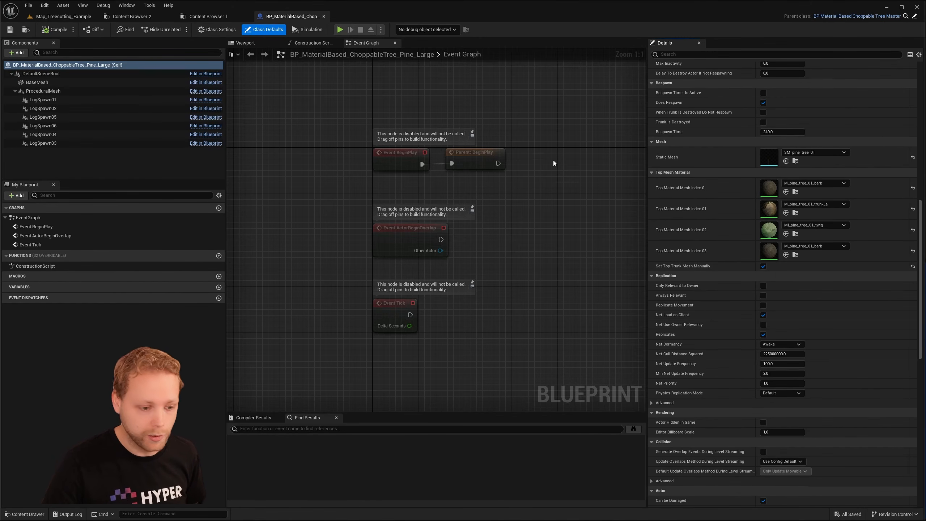
{"action": "scroll", "coordinate": [784, 234], "scroll_direction": "up", "scroll_amount": 4}
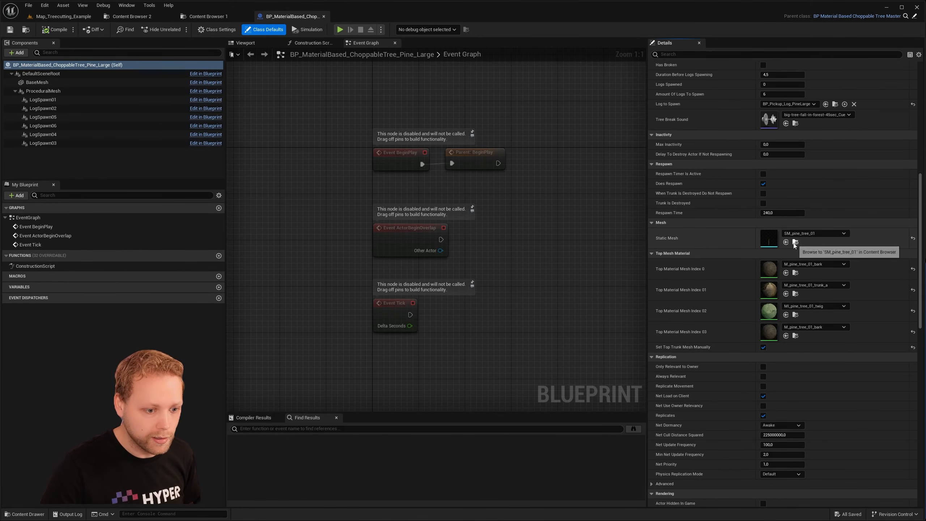
- Locate the blueprint's SM_pine_tree_01 static mesh, open it, and examine the trunk and its material slots
{"action": "left_click", "coordinate": [795, 243]}
{"action": "double_click", "coordinate": [368, 108]}
{"action": "mouse_move", "coordinate": [367, 136]}
{"action": "right_mouse_down"}
{"action": "mouse_move", "coordinate": [347, 109]}
{"action": "mouse_move", "coordinate": [349, 136]}
{"action": "right_mouse_up"}
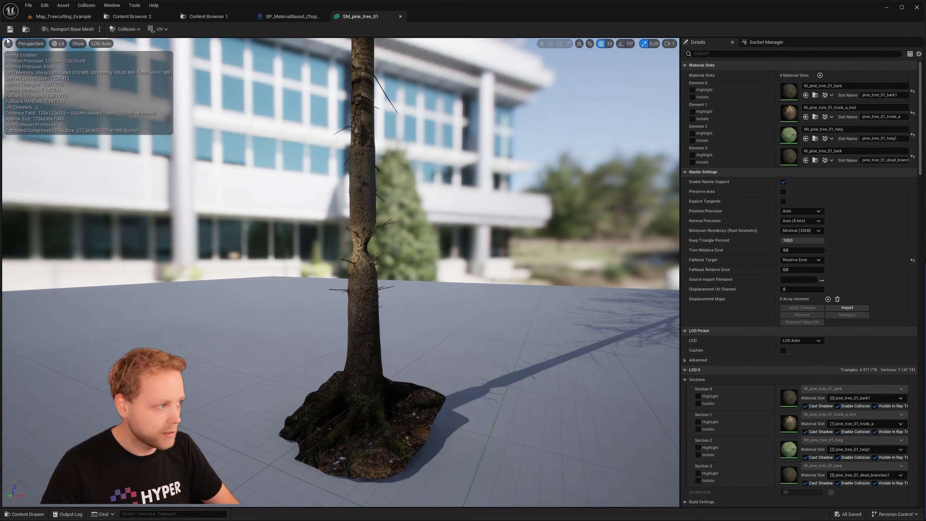
{"action": "right_click_drag", "start_coordinate": [526, 229], "coordinate": [500, 229]}
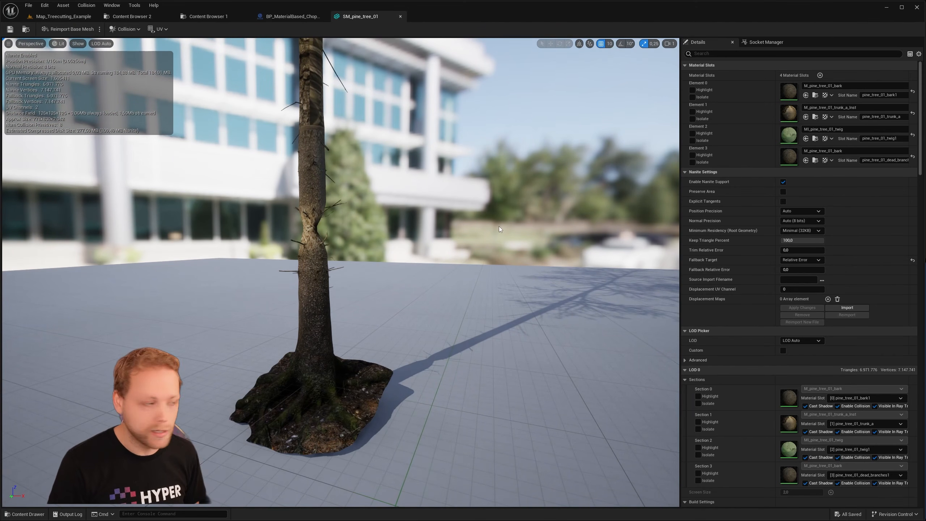
- Open the M_pine_tree_01_trunk_a material from the mesh's Element 1 slot and inspect its MF_OffsetMask node connections
{"action": "left_click", "coordinate": [815, 117]}
{"action": "double_click", "coordinate": [452, 109]}
{"action": "right_click_drag", "start_coordinate": [528, 165], "coordinate": [681, 157]}
{"action": "left_click", "coordinate": [599, 93]}
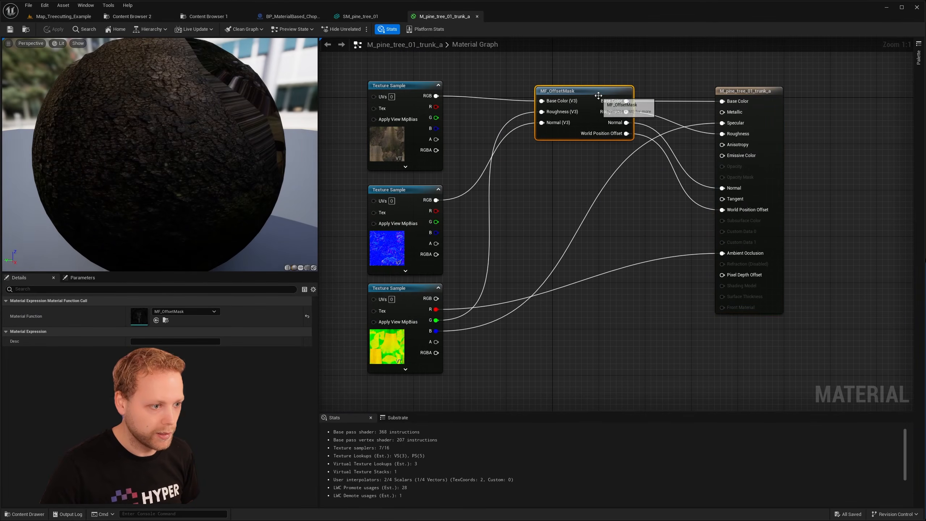
{"action": "right_click_drag", "start_coordinate": [602, 196], "coordinate": [617, 240]}
- Return to the Map_Treecutting_Example level by way of the large pine blueprint and view the placed large pine from above
{"action": "left_click", "coordinate": [288, 16]}
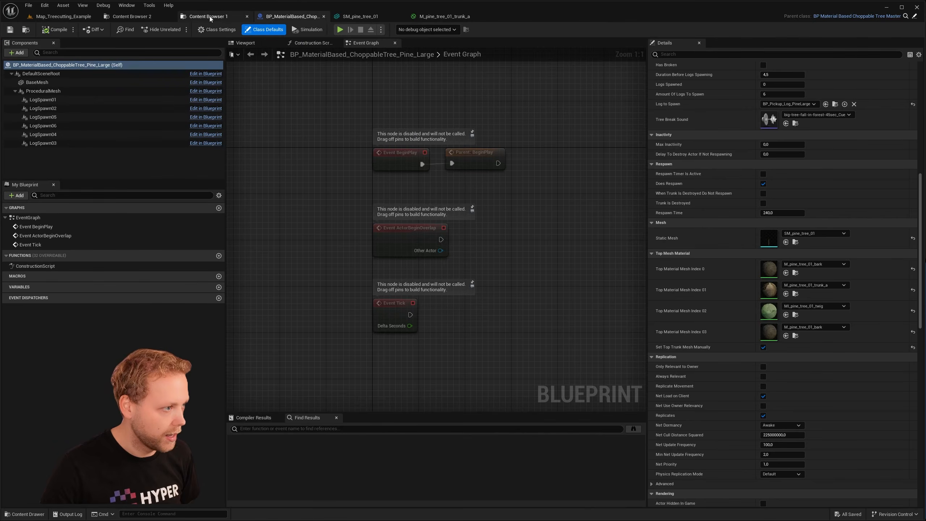
{"action": "left_click", "coordinate": [208, 16]}
{"action": "left_click", "coordinate": [63, 16]}
{"action": "right_click_drag", "start_coordinate": [521, 186], "coordinate": [517, 226]}
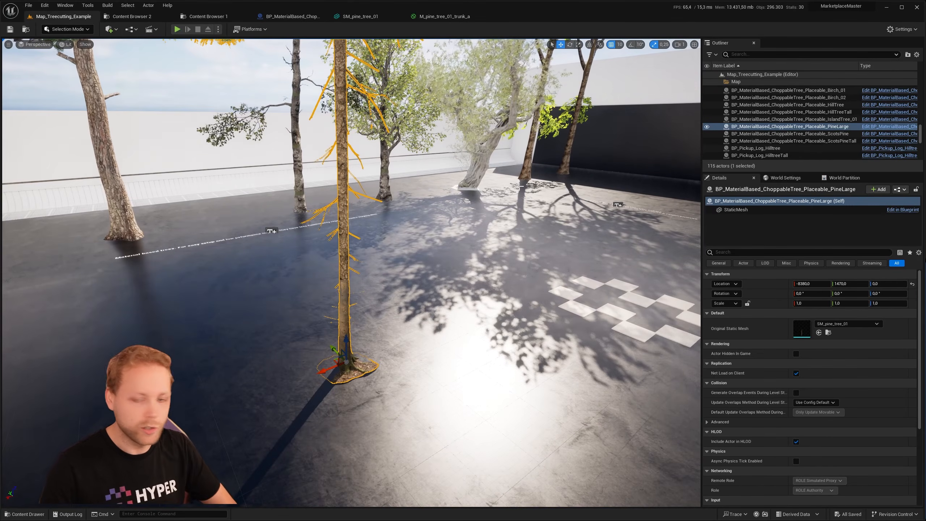